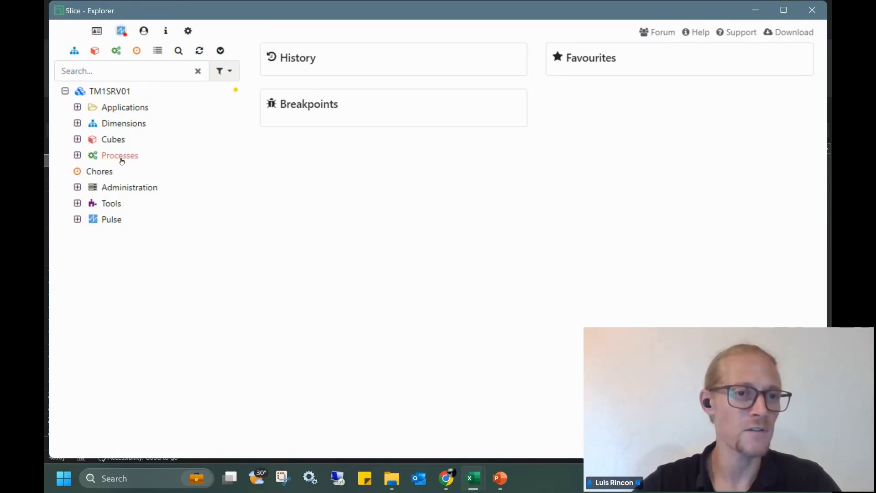
Peek at Administration and Tools, then open the General Ledger cube from the Cubes list
click(77, 188)
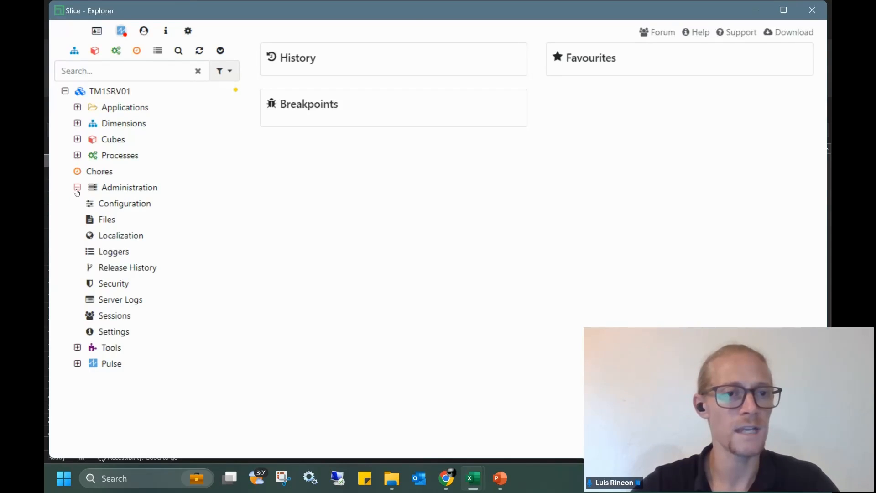
click(77, 188)
click(78, 204)
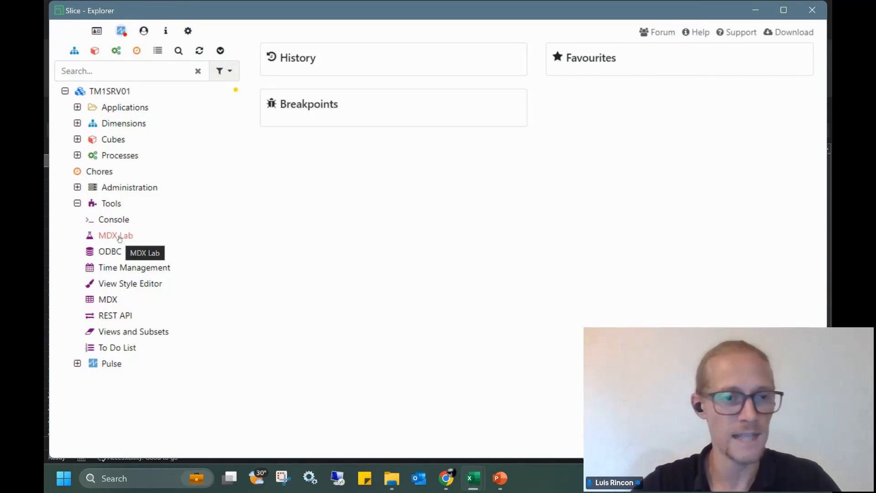
click(78, 204)
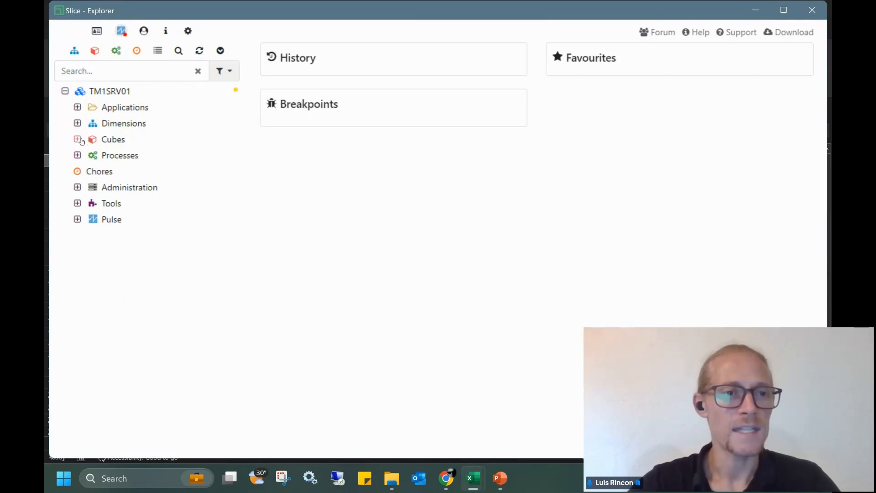
click(77, 140)
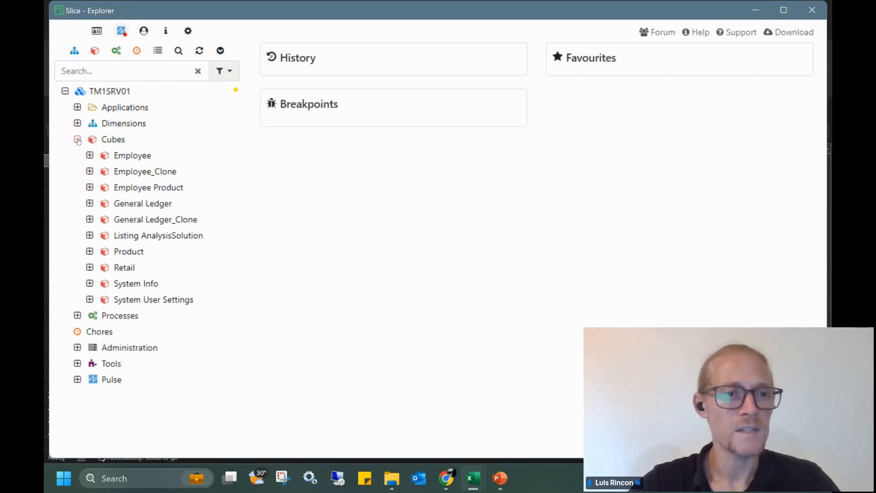
double_click(147, 207)
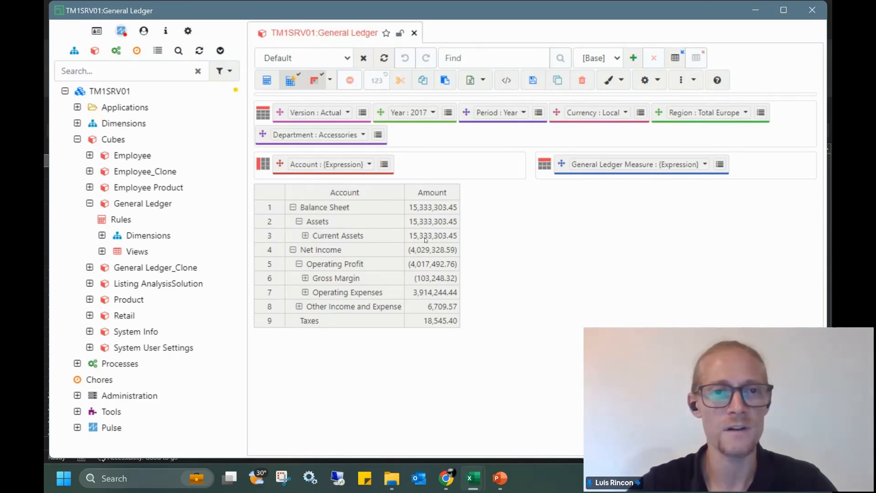
Keep only Net Income and all its descendants in the rows
click(329, 252)
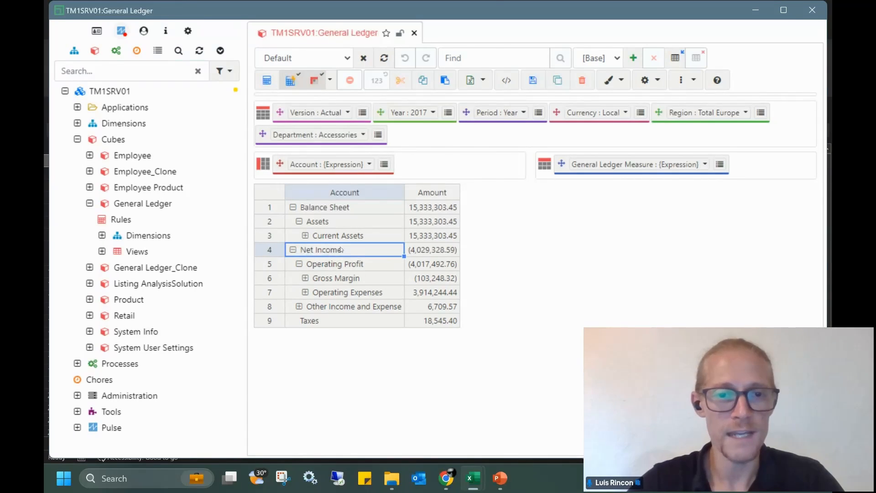
right_click(329, 251)
click(330, 246)
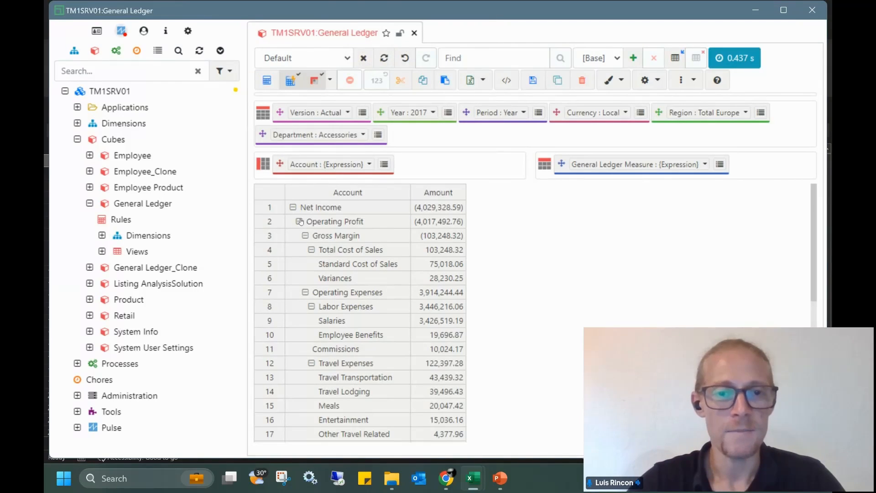
click(293, 207)
right_click(331, 208)
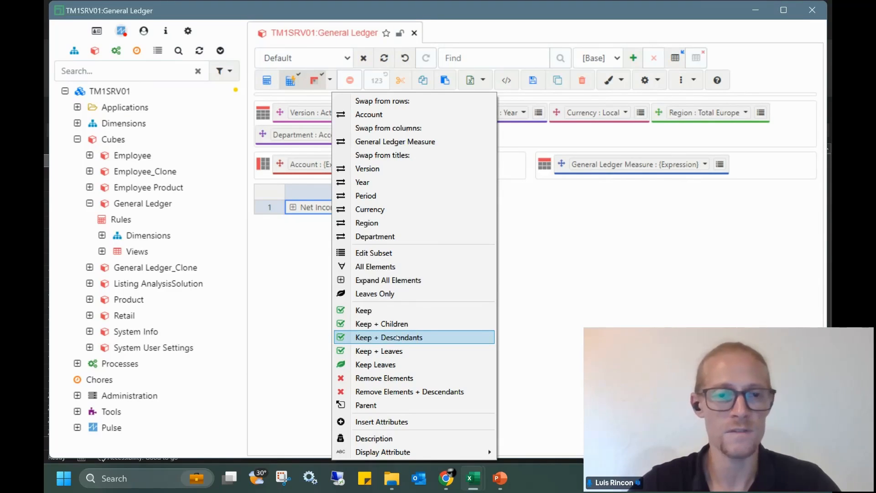
click(397, 337)
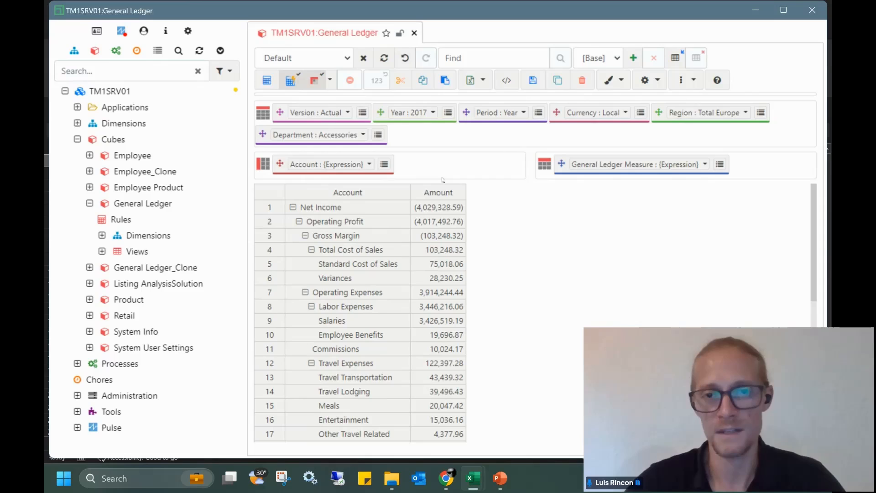
Swap the Amount column for Region so each region gets its own column
right_click(461, 195)
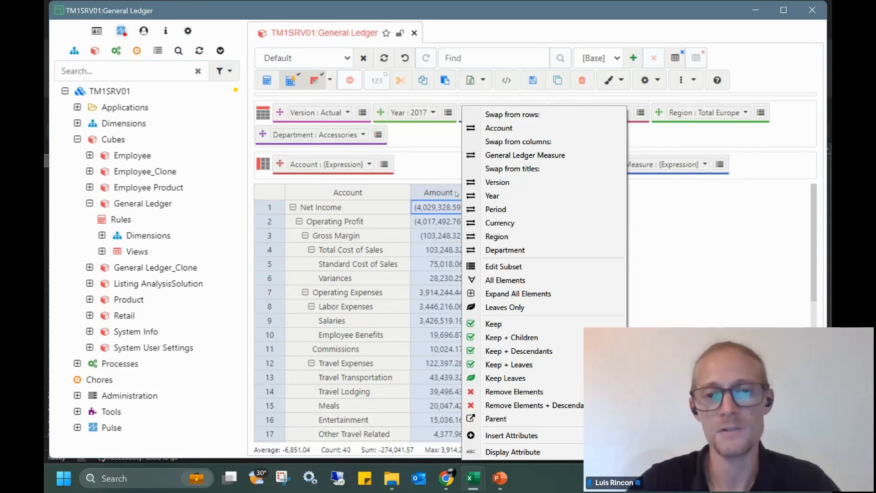
click(502, 238)
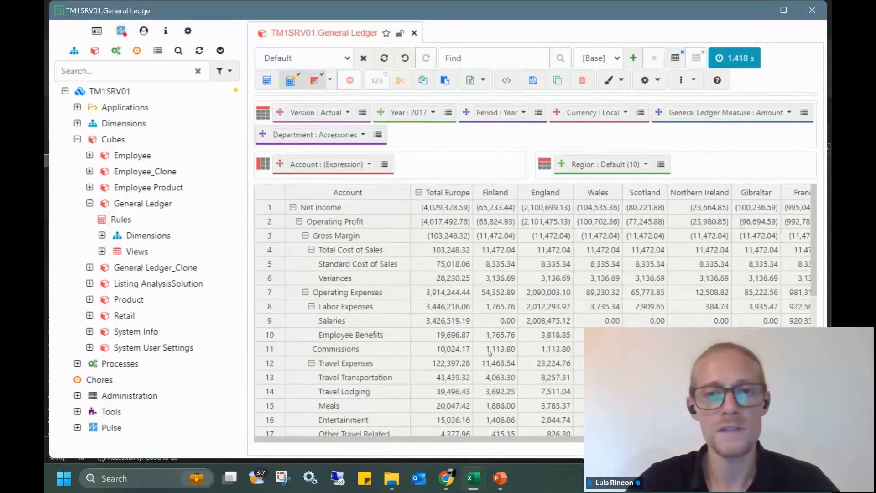
right_click(459, 189)
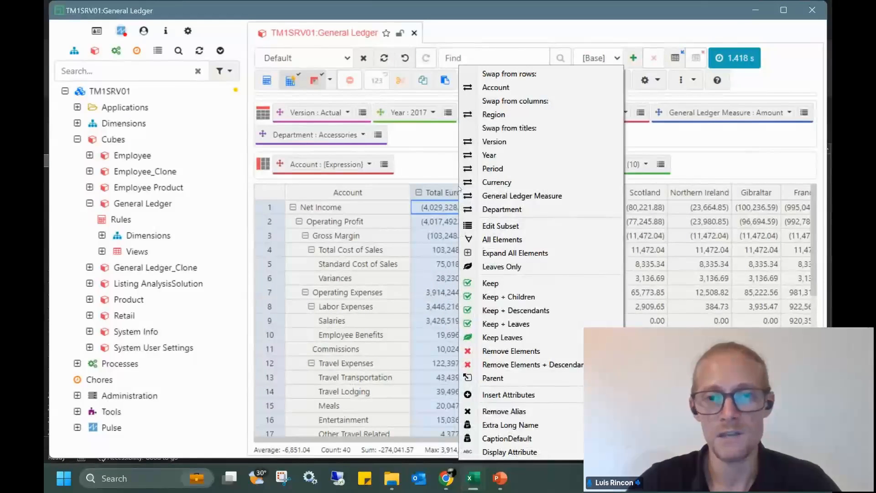
Put periods across the columns and filter the view to Finland
click(492, 169)
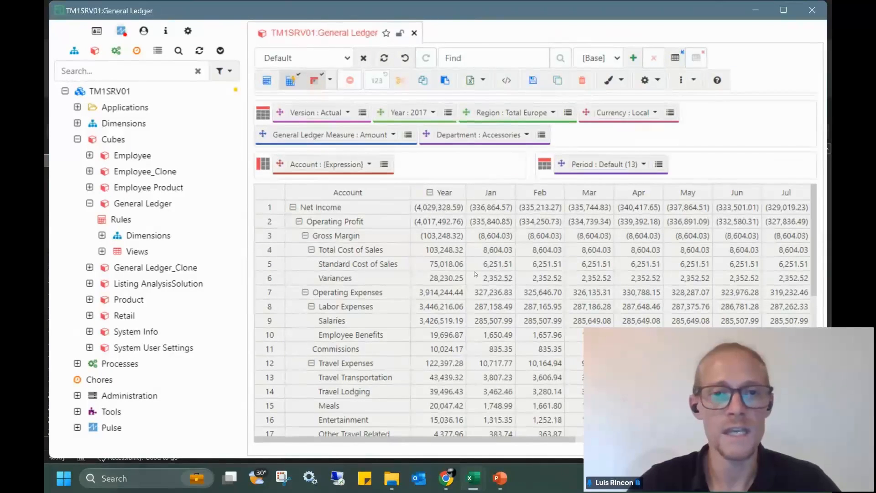
click(553, 112)
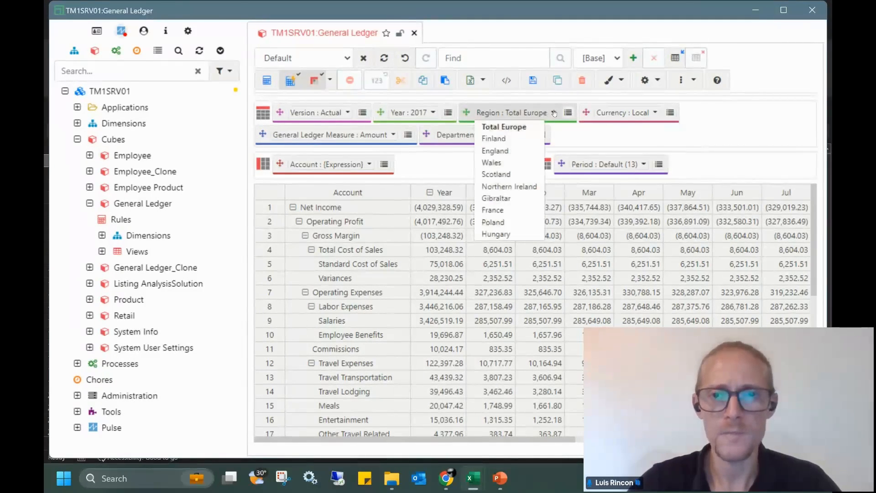
click(494, 139)
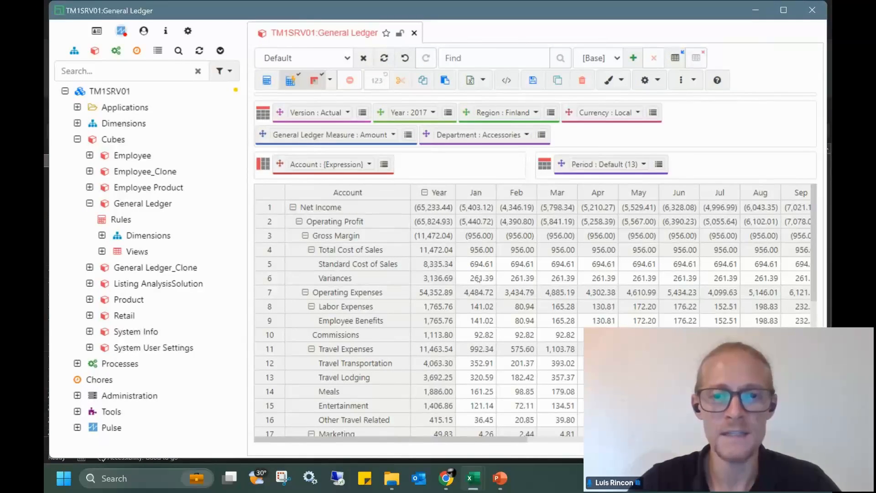
Enter 12000 in January Variances, then undo the entry to restore 261.39
mouse_move(474, 279)
mouse_down()
mouse_move(639, 280)
mouse_move(472, 277)
mouse_up()
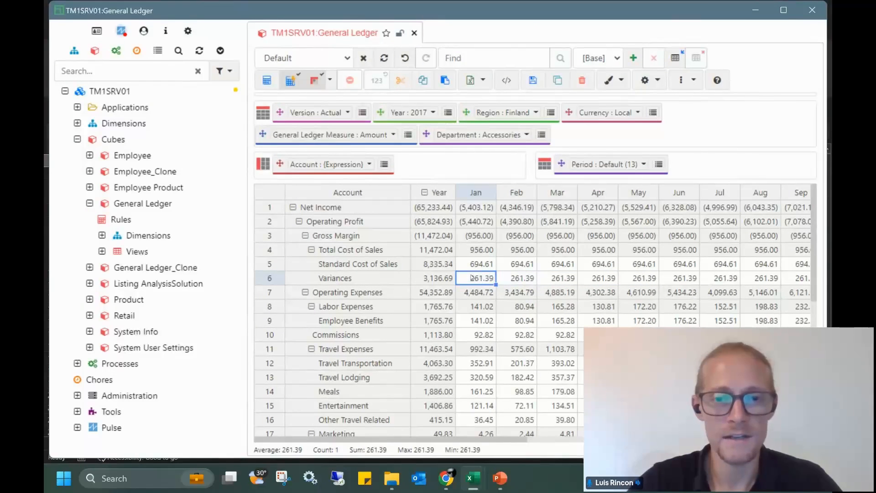
text(120000)
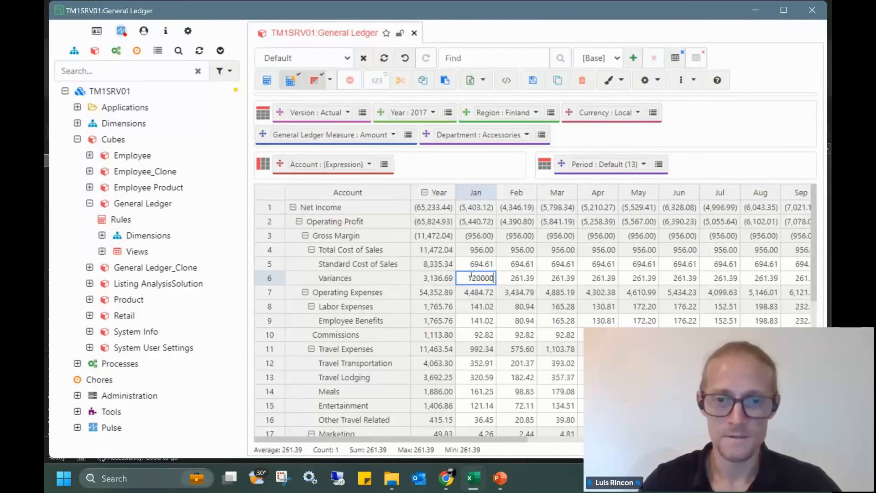
key(Return)
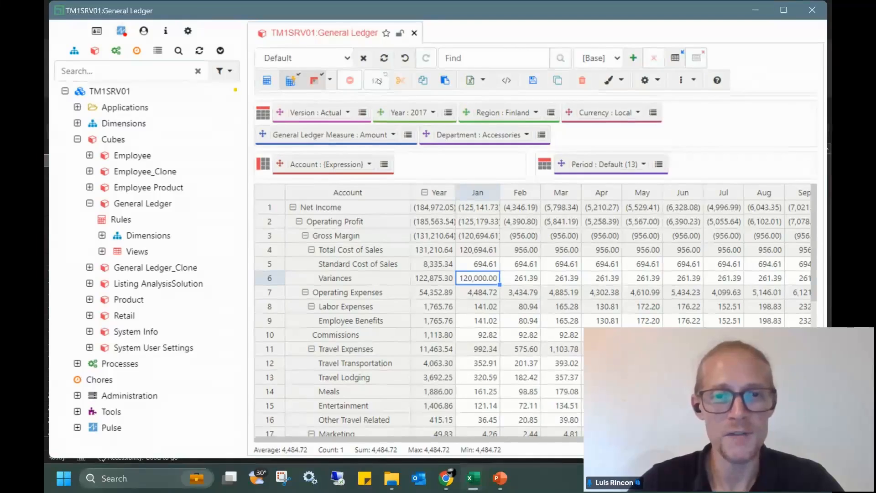
click(378, 82)
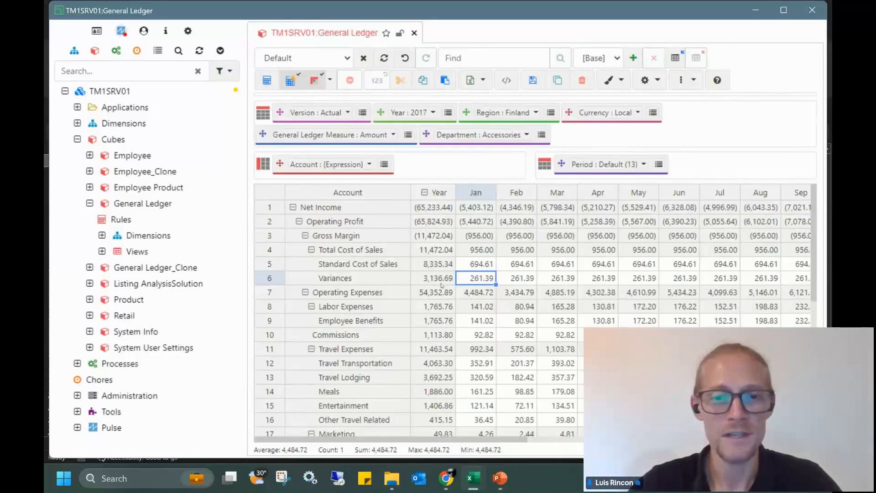
Select the Total Cost of Sales and Net Income rows together
click(274, 210)
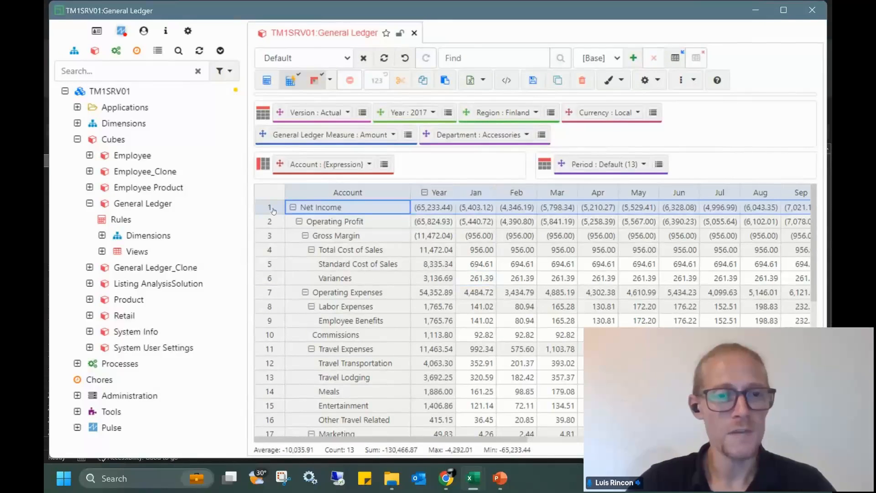
shift+click(276, 251)
click(276, 251)
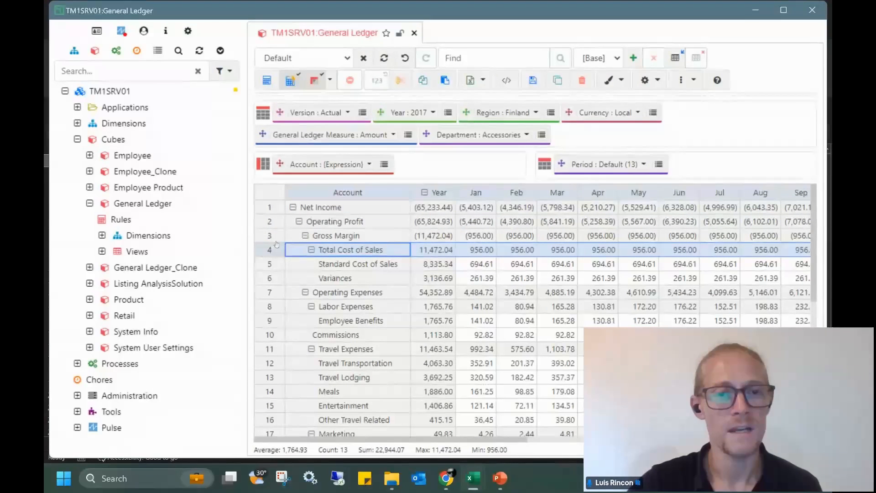
ctrl+click(270, 209)
right_click(270, 209)
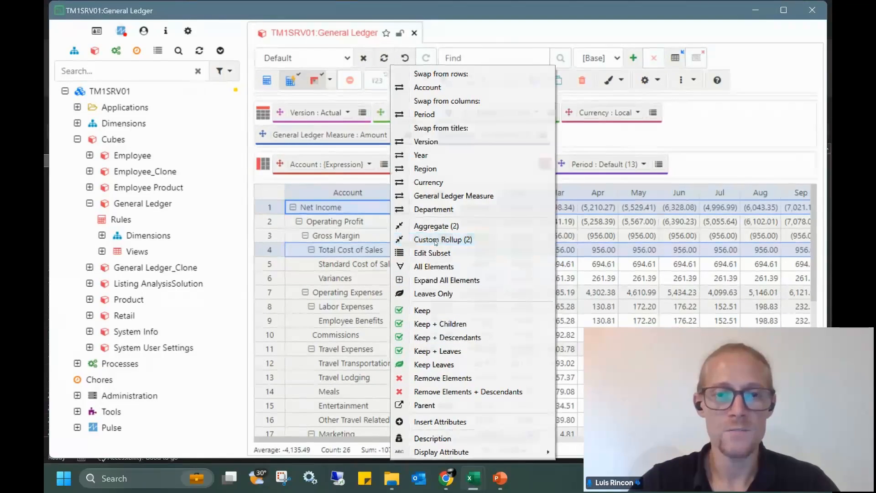
Create rollup 'Percentage of net income' as Total Cost of Sales / Net Income, replacing the list
click(435, 241)
double_click(312, 112)
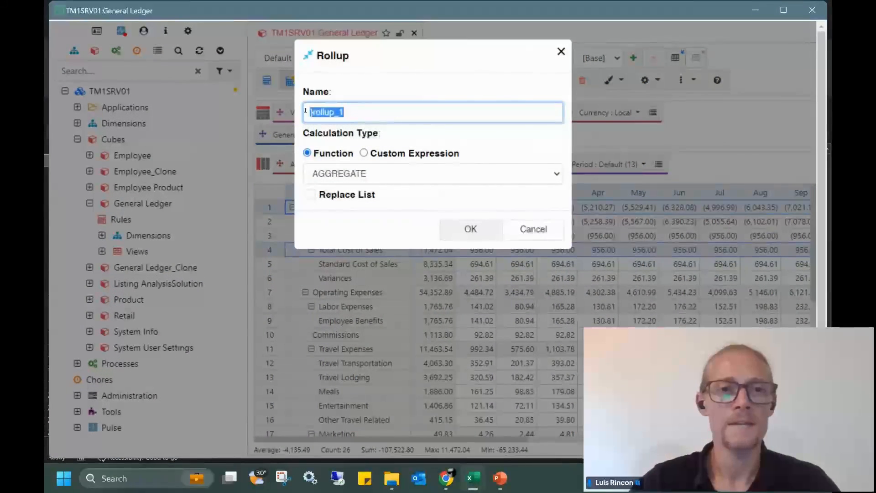
text(Per)
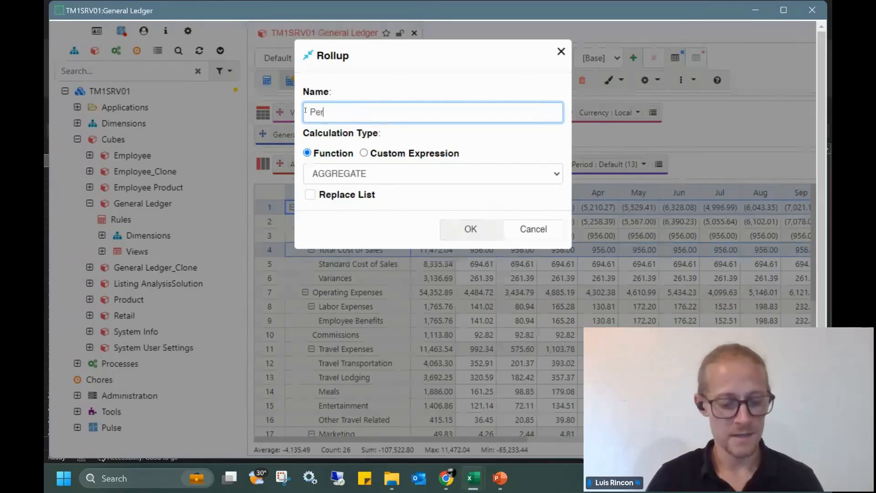
text(centage of )
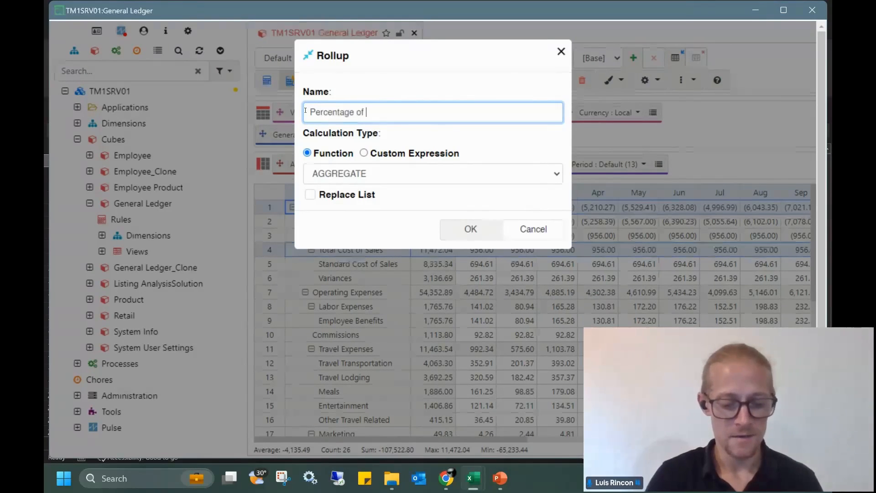
text(net income)
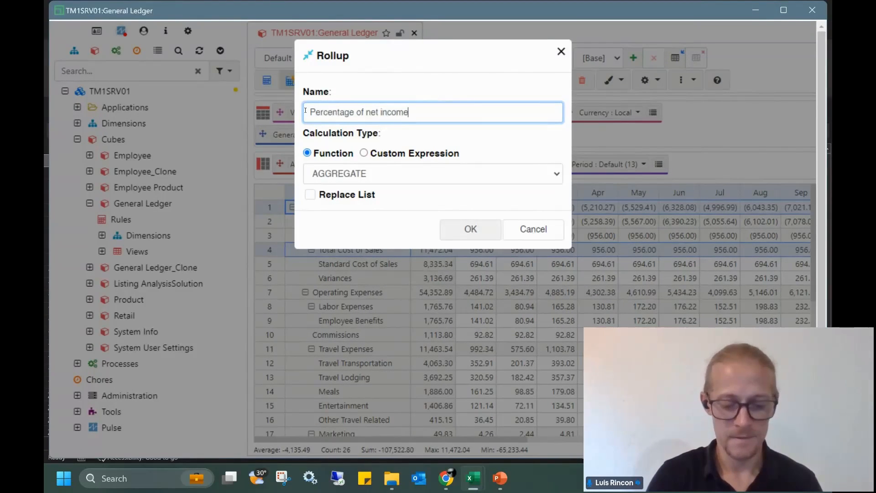
click(365, 155)
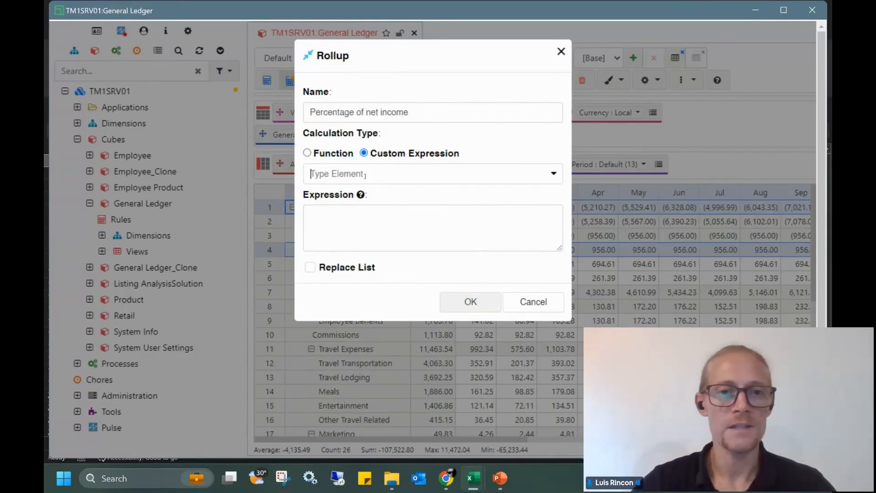
click(365, 174)
click(393, 207)
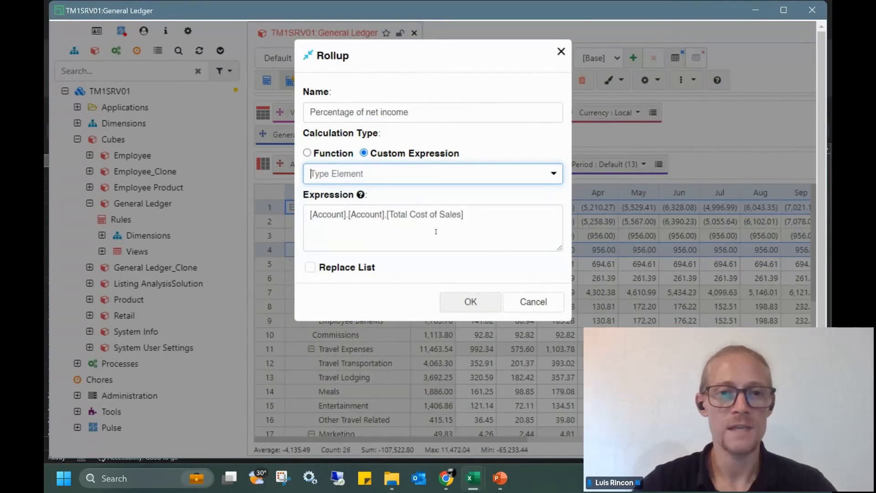
click(480, 216)
text(/)
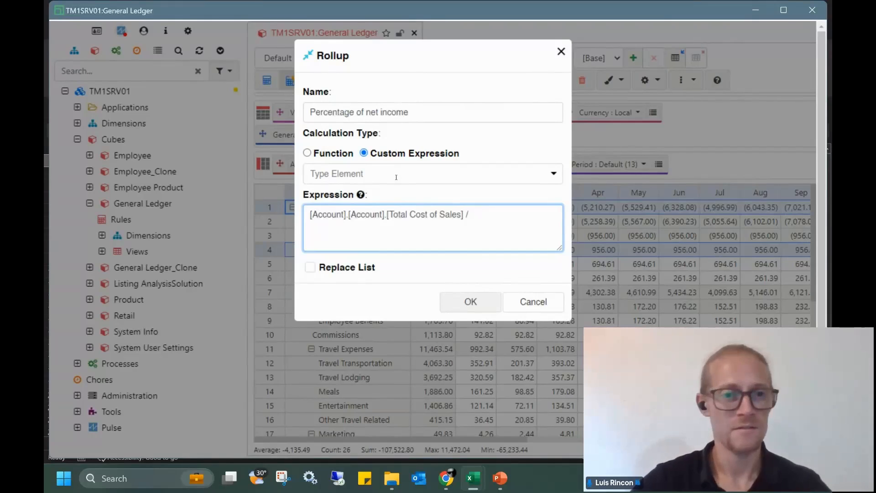
click(396, 177)
click(351, 227)
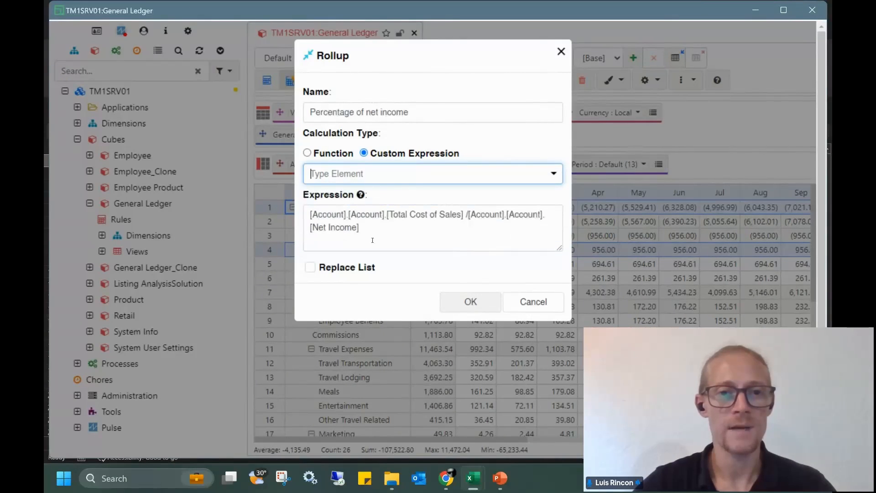
click(310, 268)
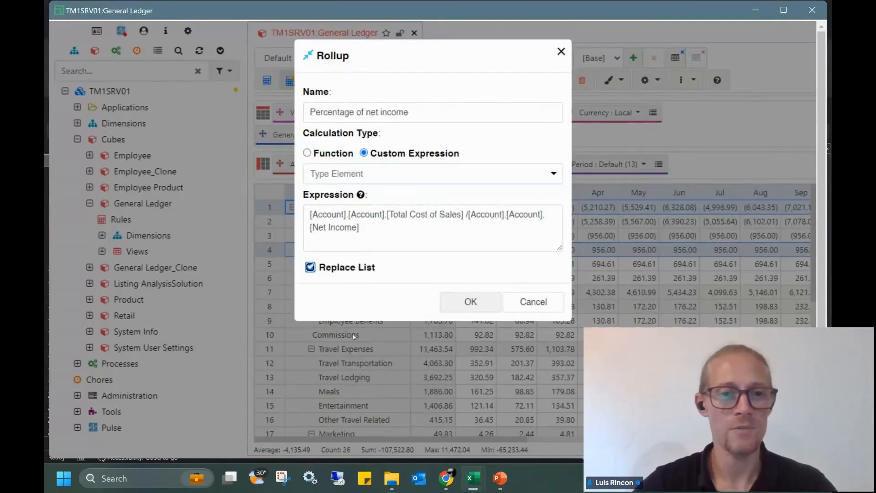
Apply the calculated row, check its year and monthly values, and expand it to show its components
click(475, 300)
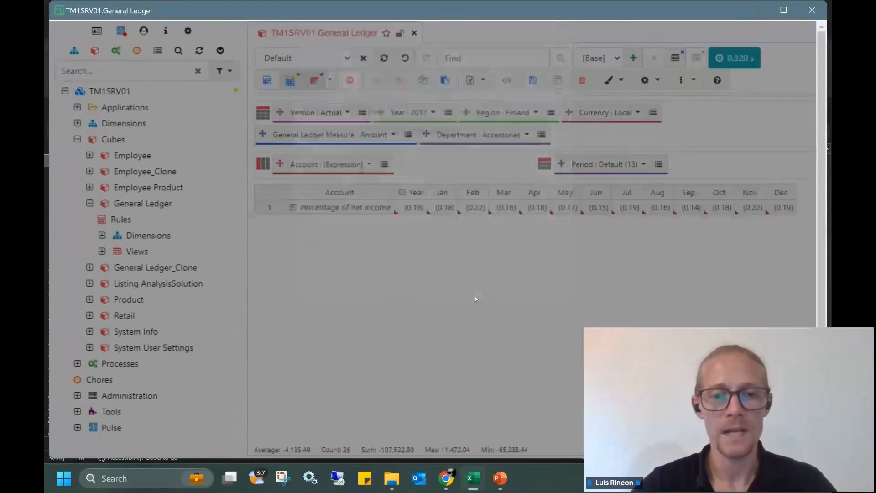
drag(410, 208, 761, 210)
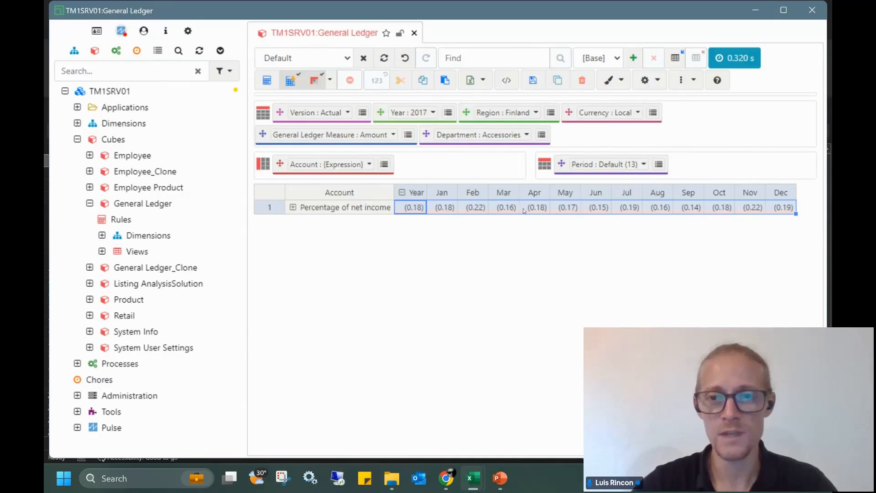
click(534, 208)
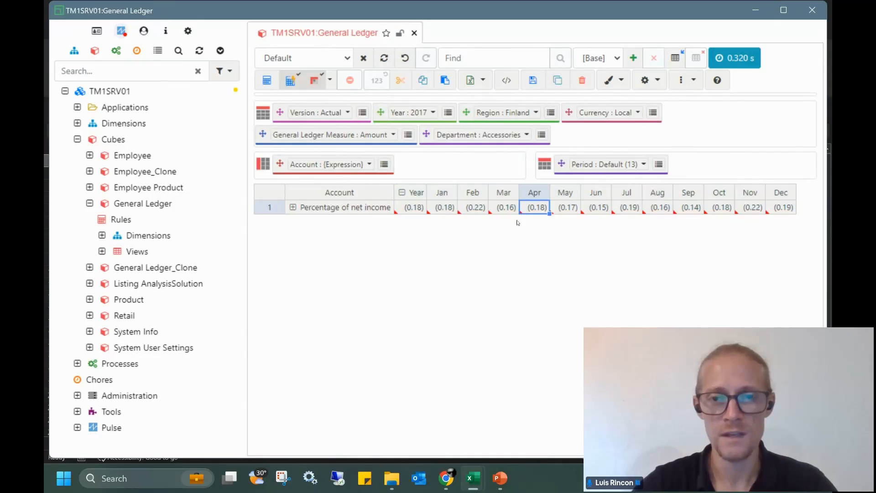
click(293, 207)
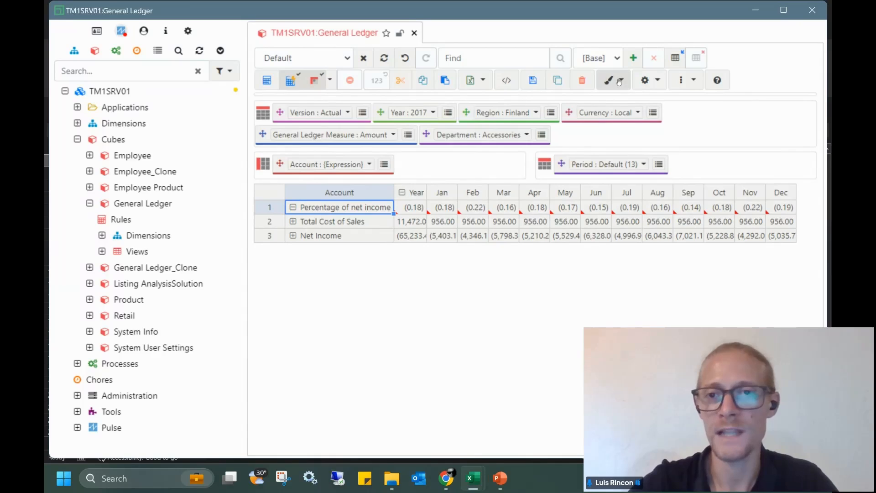
Show the hierarchy panel above the view, then hide it again
click(652, 81)
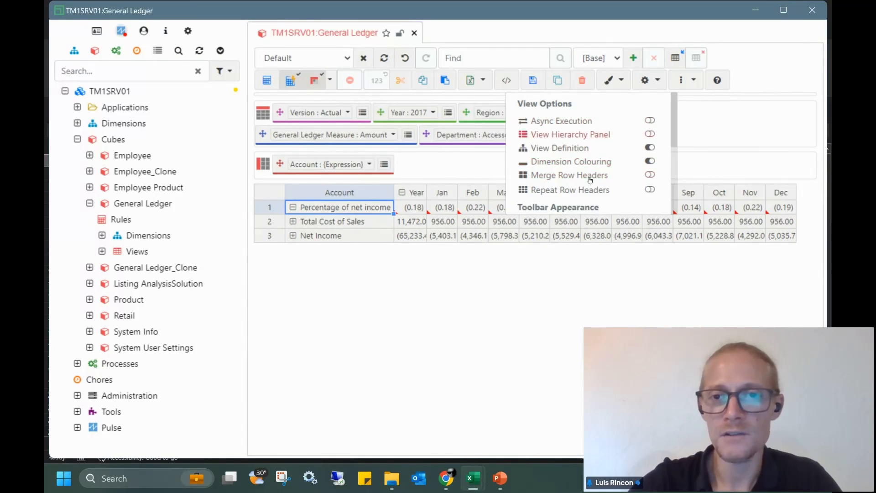
click(650, 135)
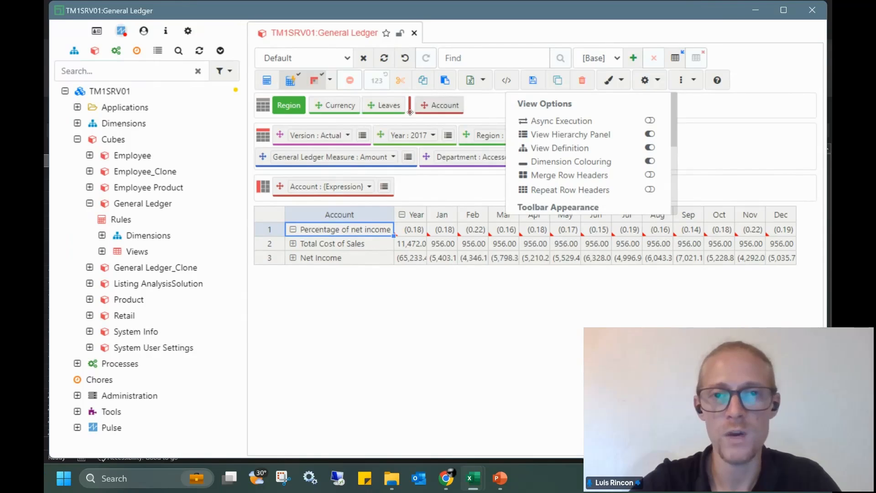
click(649, 134)
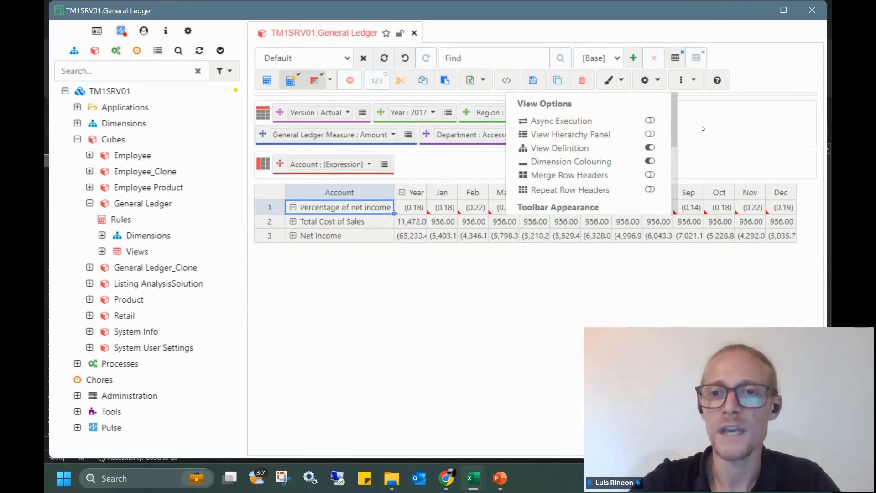
Try the Arc and Arc4 styles, then apply Horizon to the grid
click(622, 85)
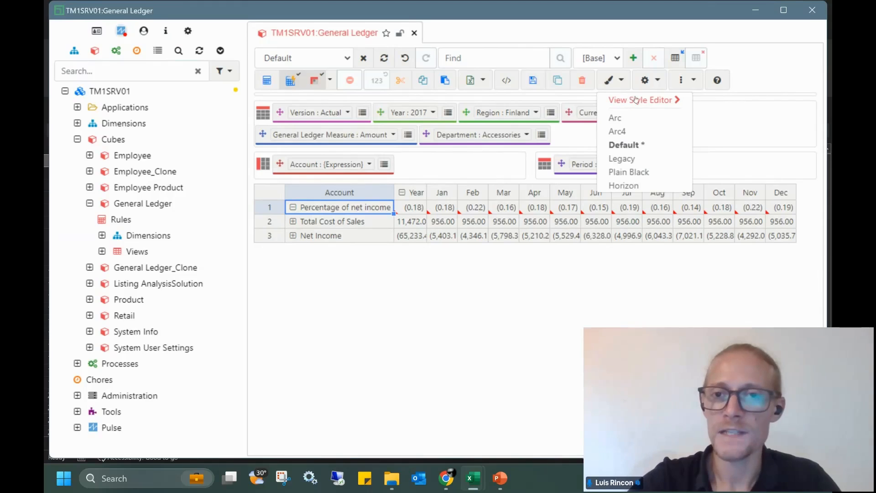
click(617, 117)
click(622, 81)
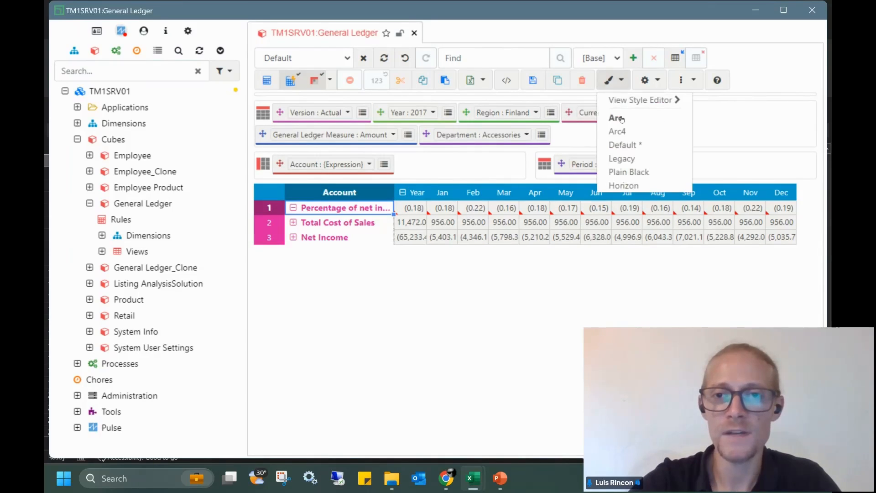
click(616, 132)
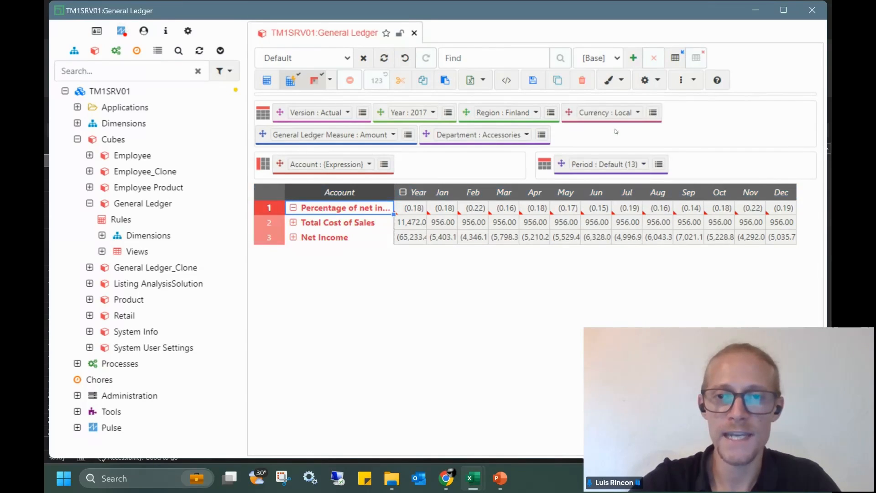
click(622, 82)
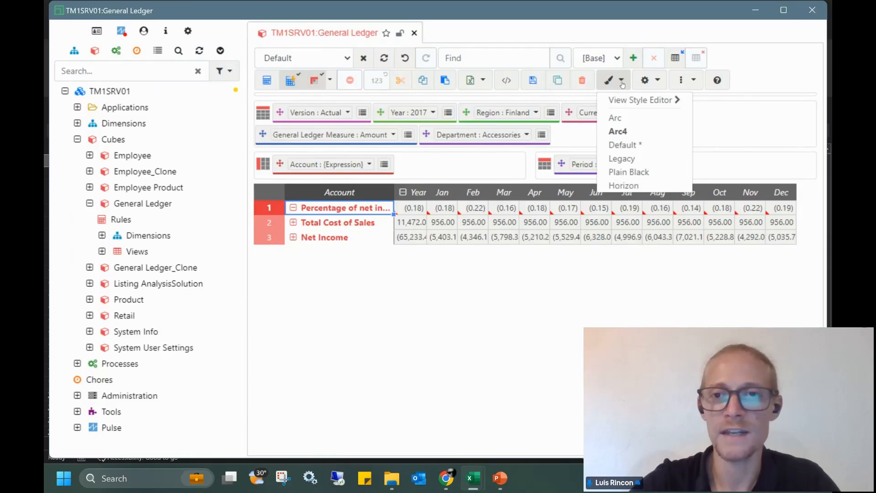
click(621, 185)
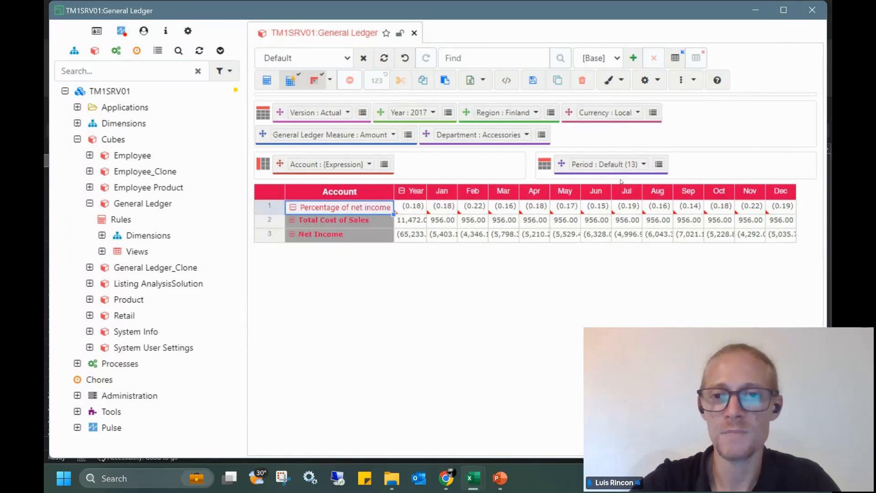
click(621, 80)
click(650, 101)
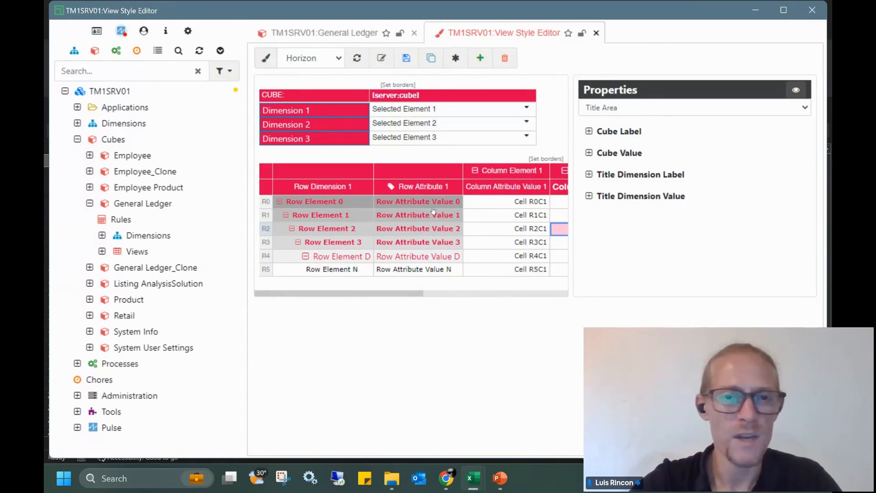
click(329, 97)
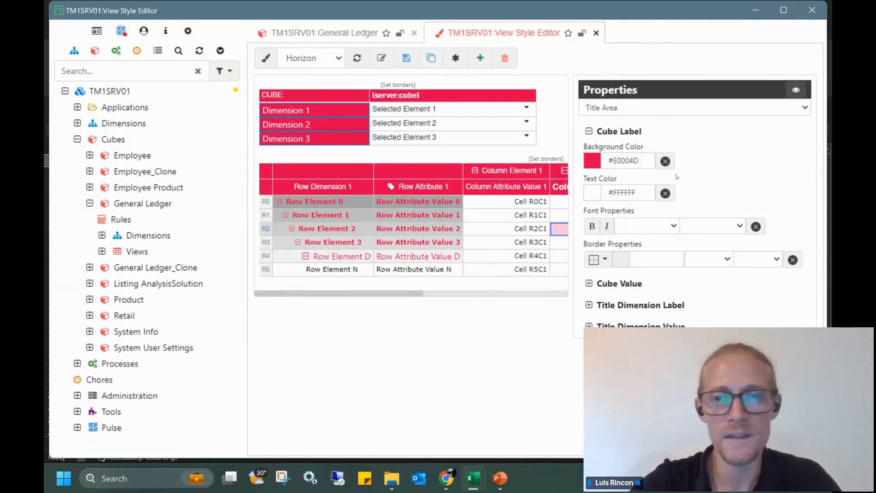
click(643, 159)
click(710, 154)
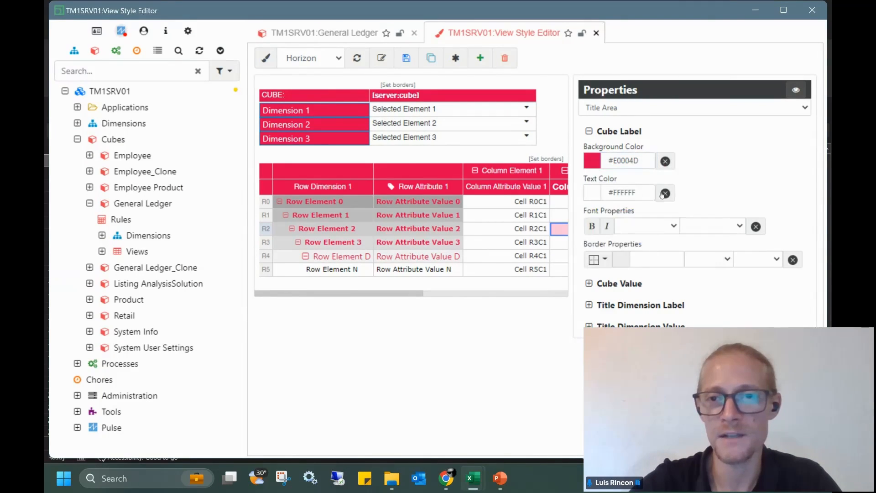
click(641, 195)
click(723, 177)
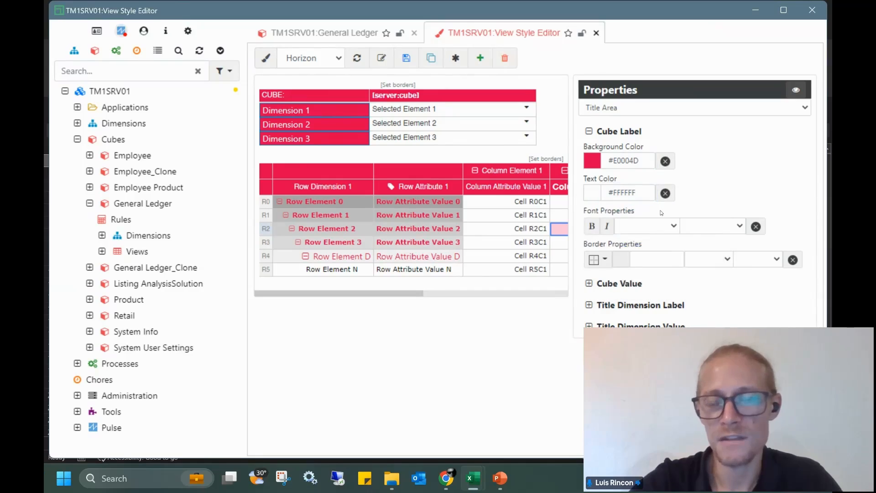
click(673, 226)
click(739, 227)
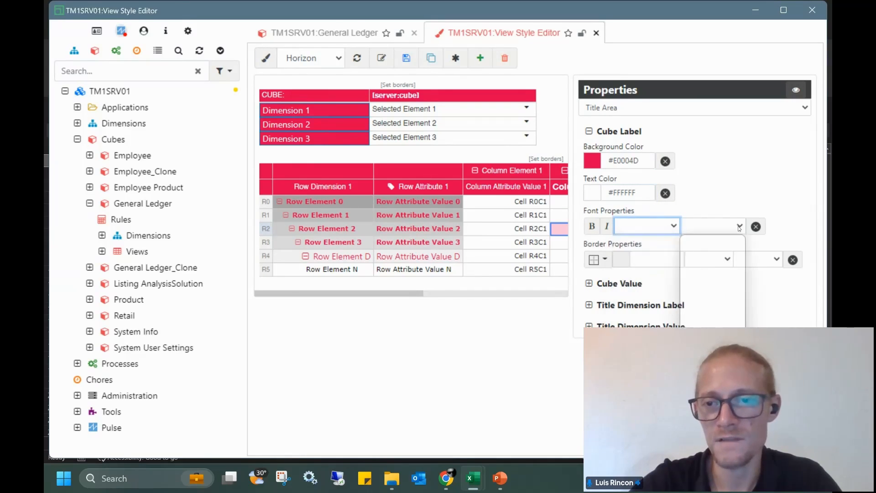
click(707, 190)
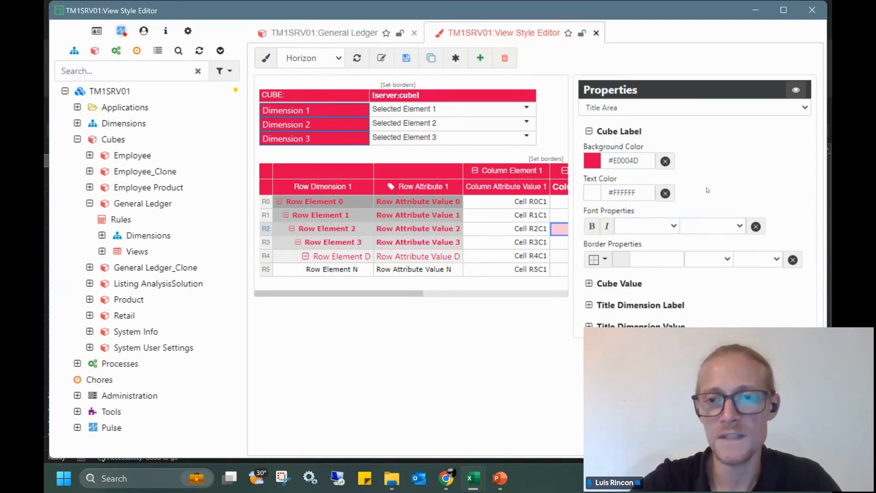
click(508, 188)
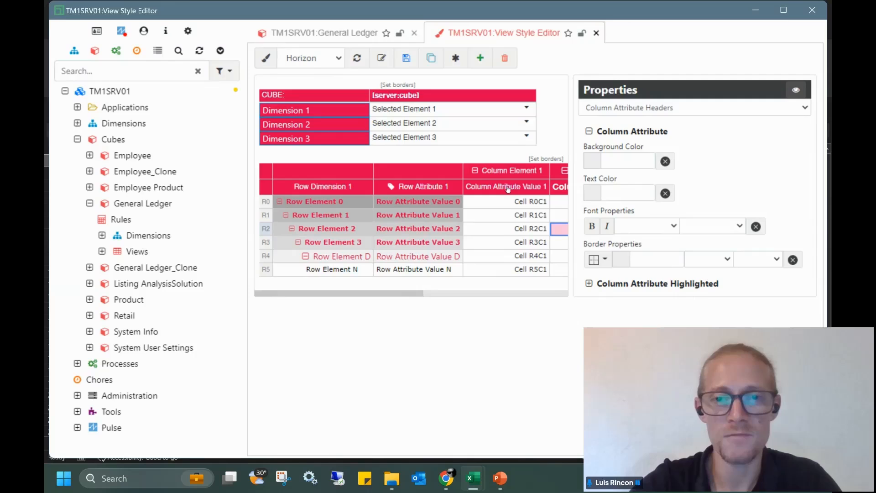
click(481, 222)
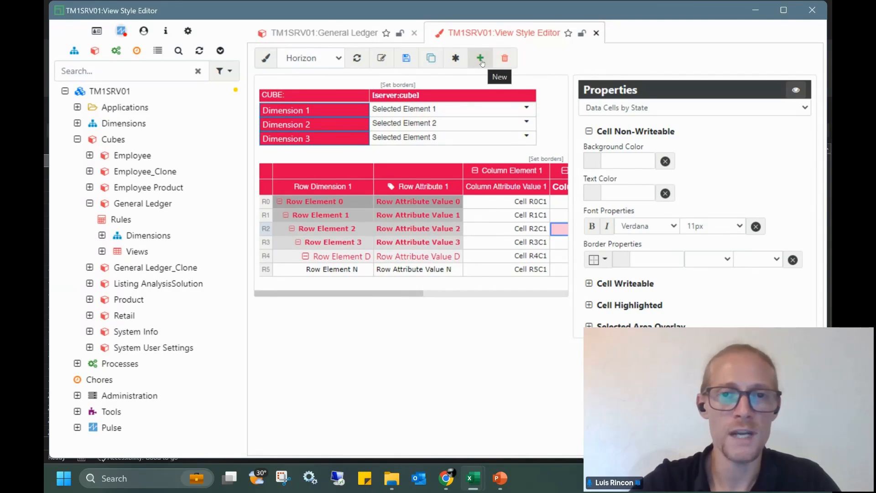
click(597, 33)
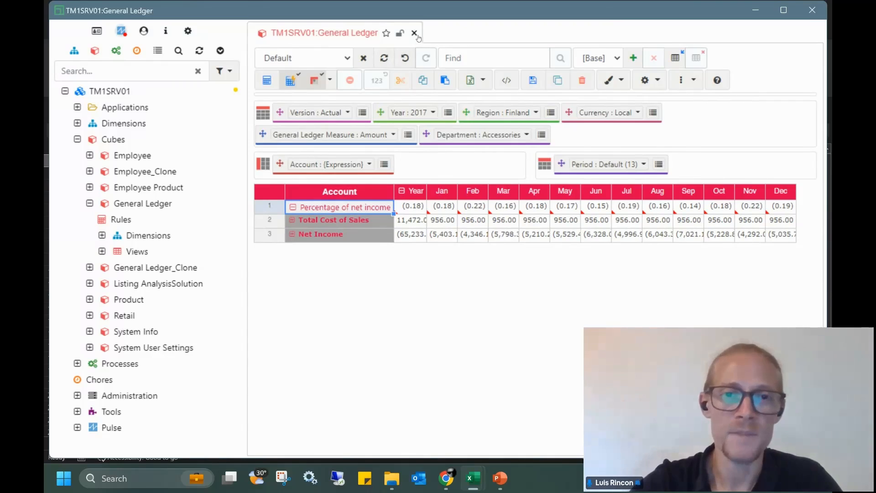
Close the General Ledger view and browse ListingSolution's Host, Neighbourhood and Room Type hierarchies
click(415, 34)
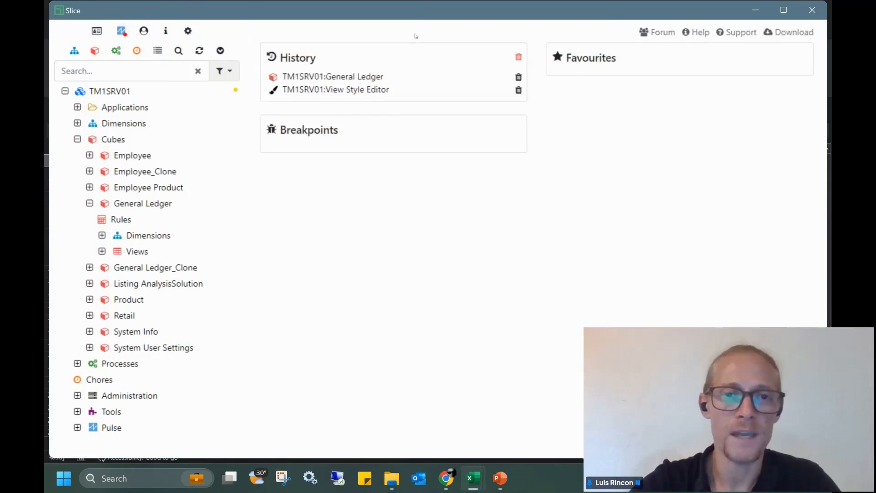
click(90, 204)
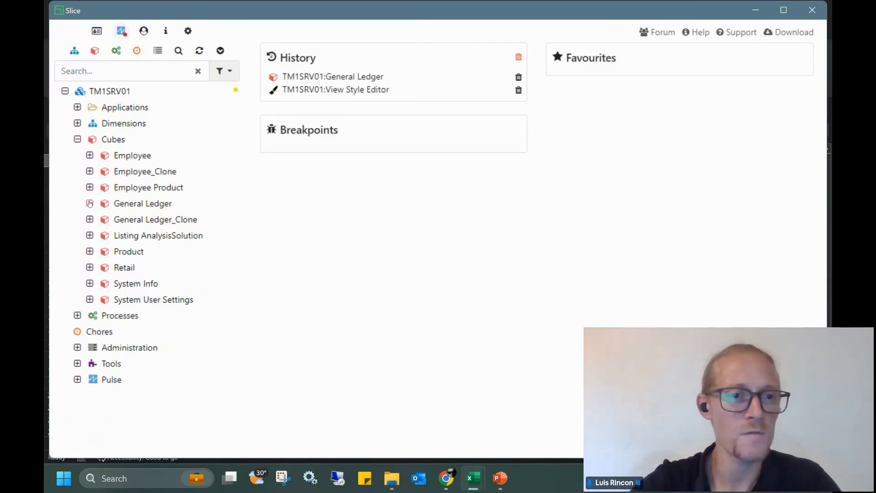
click(91, 236)
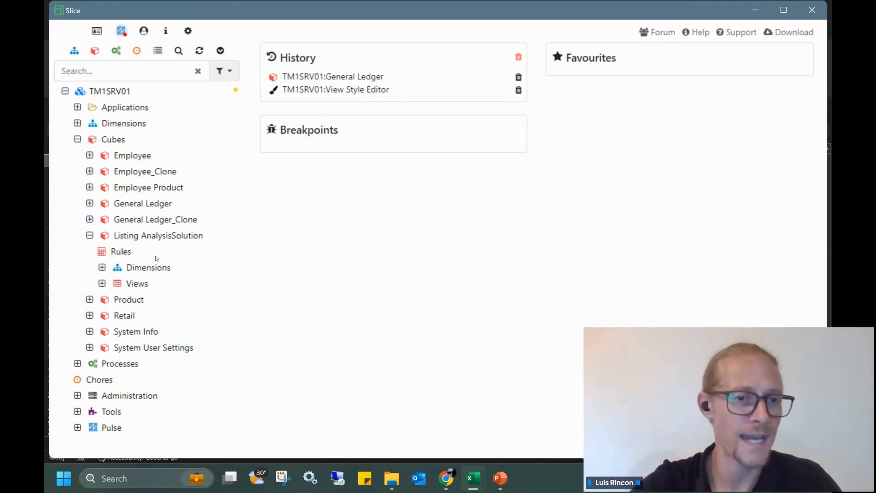
click(161, 269)
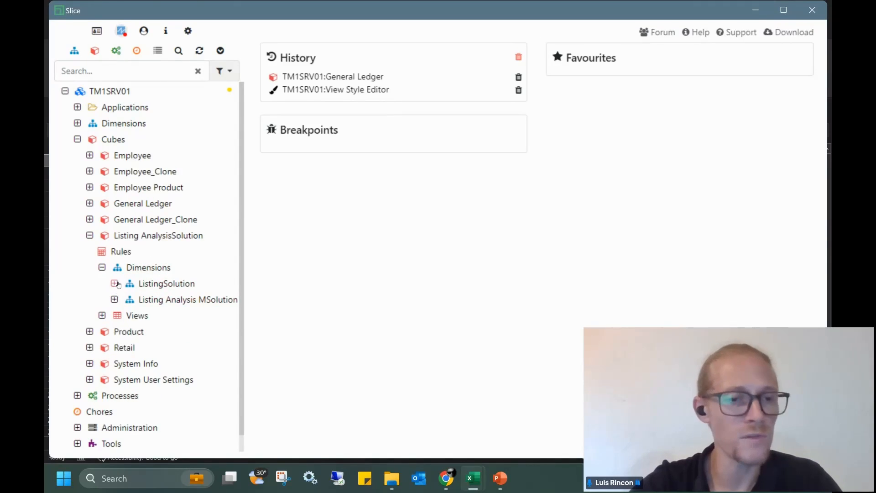
click(115, 284)
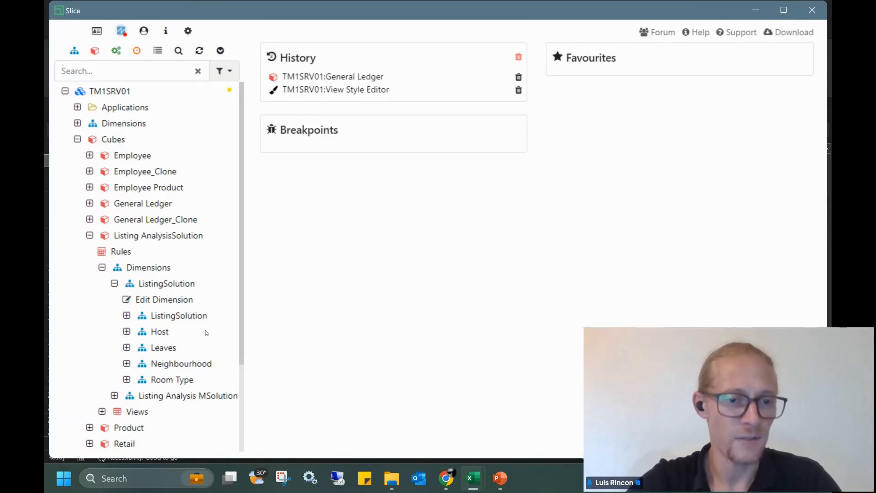
double_click(148, 332)
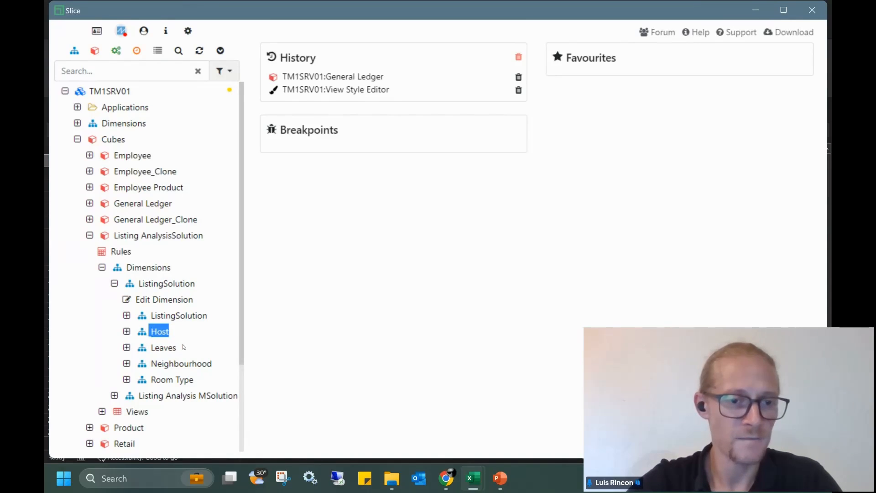
drag(225, 369, 153, 363)
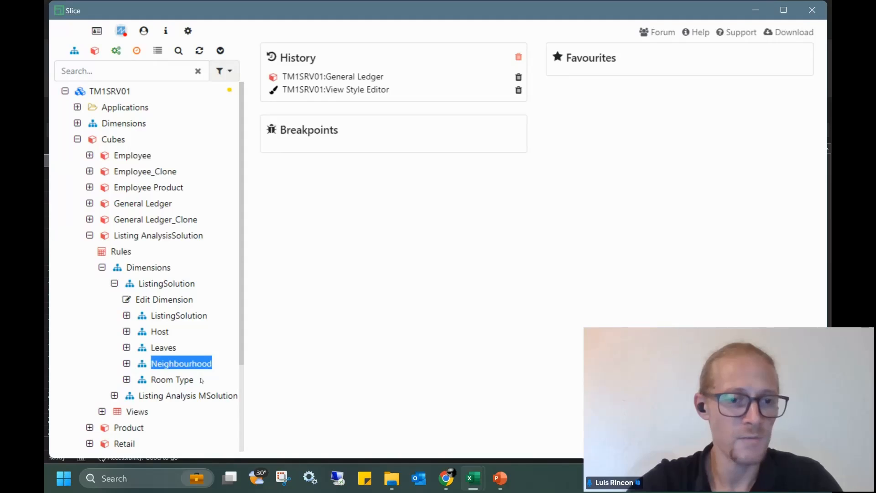
drag(202, 381, 151, 381)
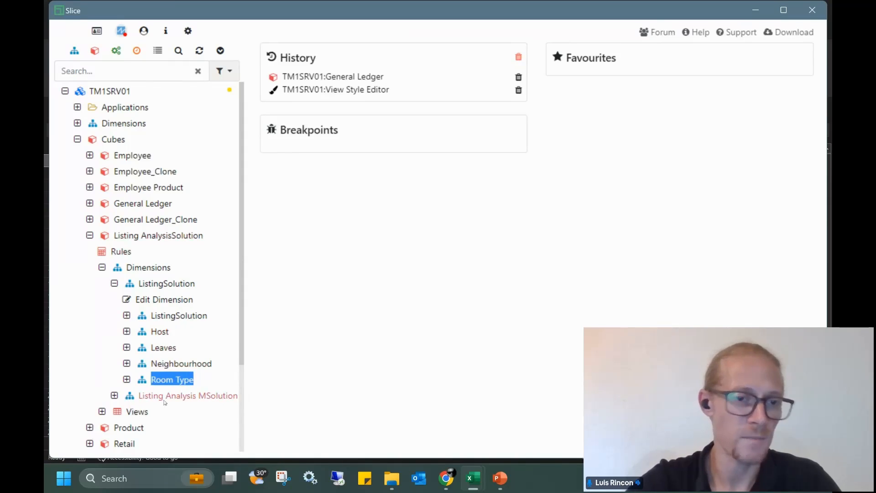
Open the Listing AnalysisSolution cube with the hierarchy panel on and Horizon styling
double_click(156, 235)
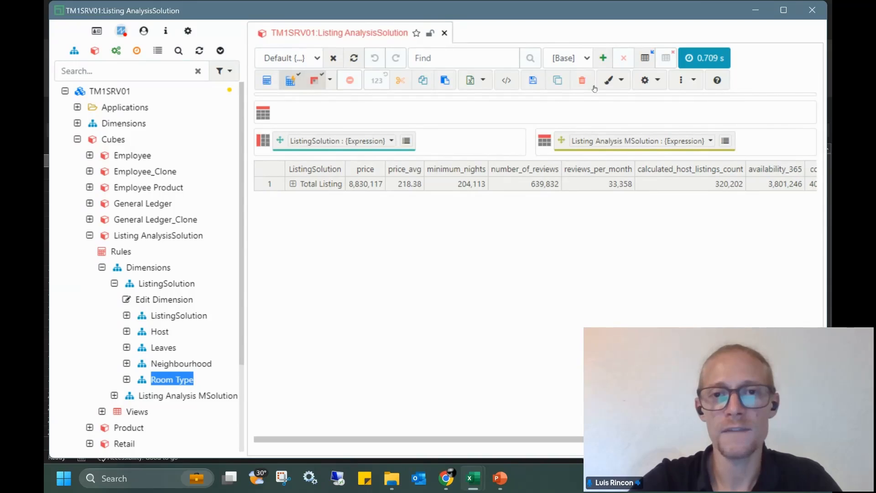
click(653, 81)
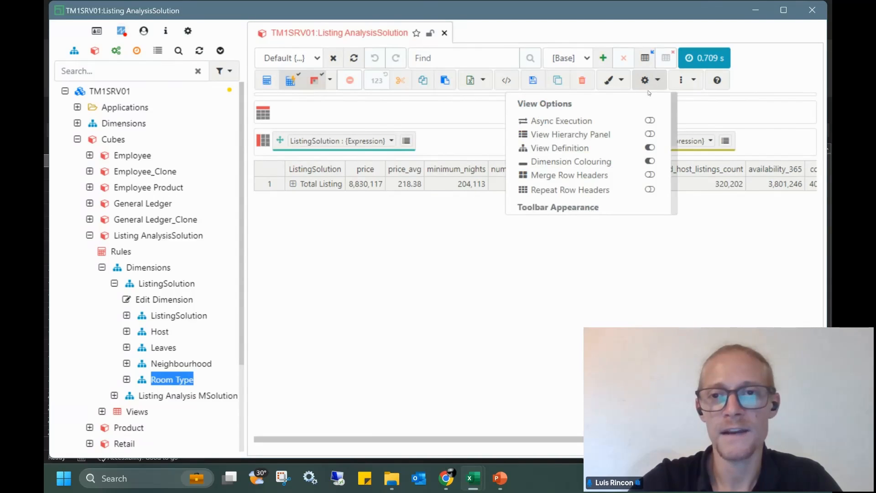
click(653, 134)
click(466, 276)
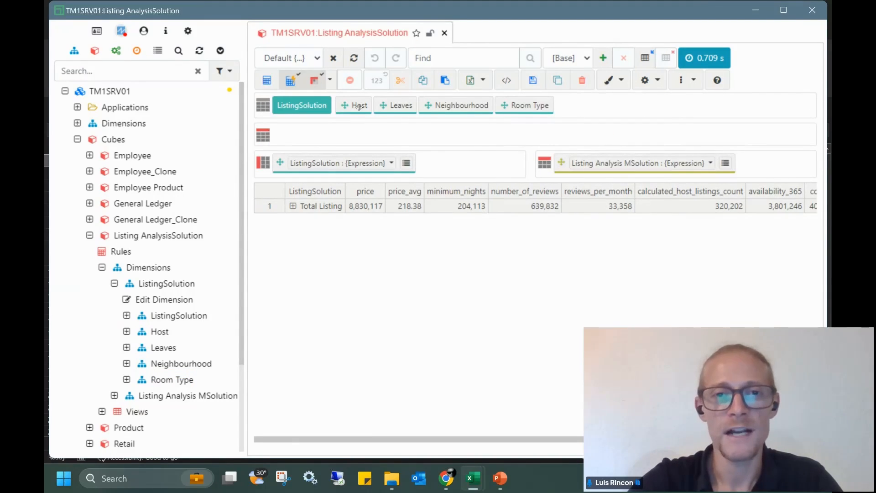
click(622, 81)
click(625, 184)
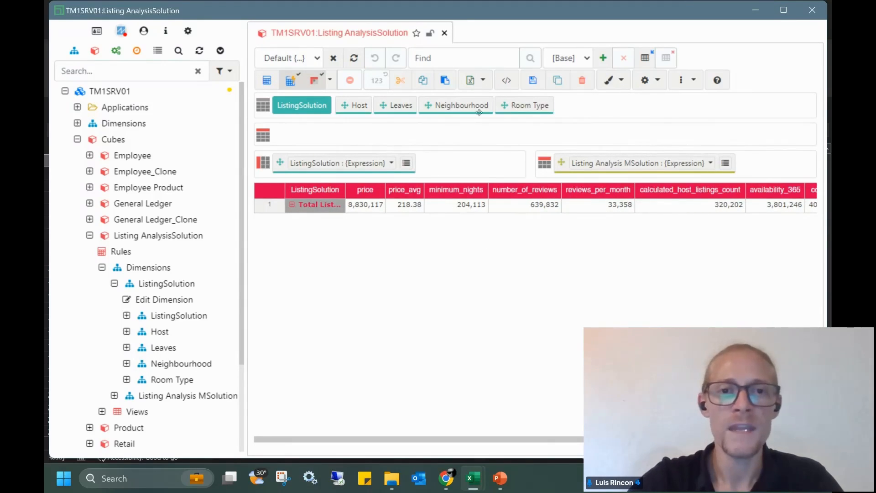
Export the cube view as an MDX form into Book1
click(484, 81)
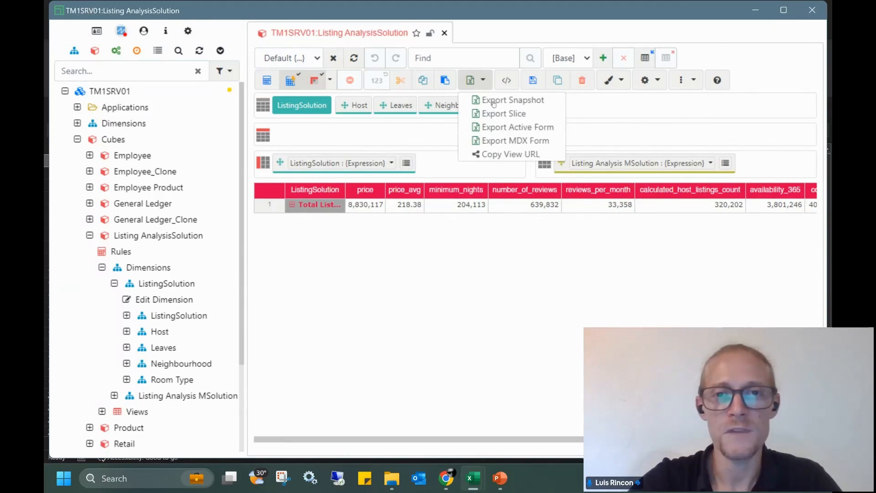
click(491, 142)
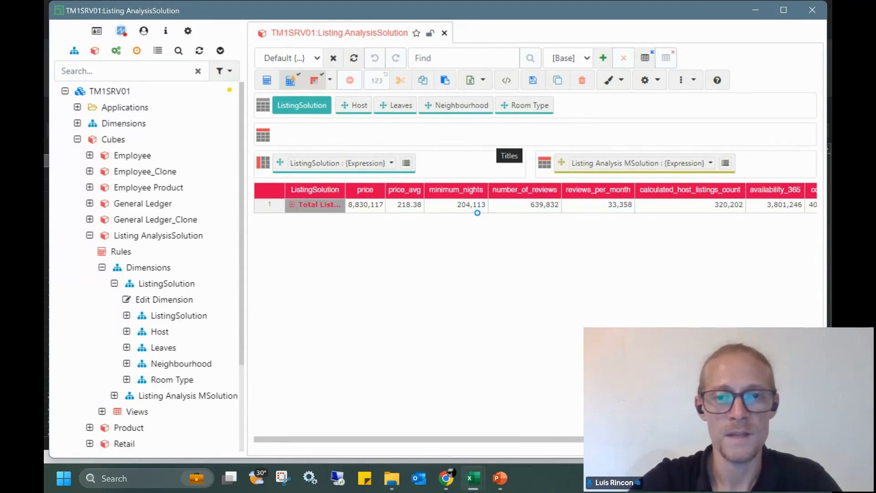
click(432, 237)
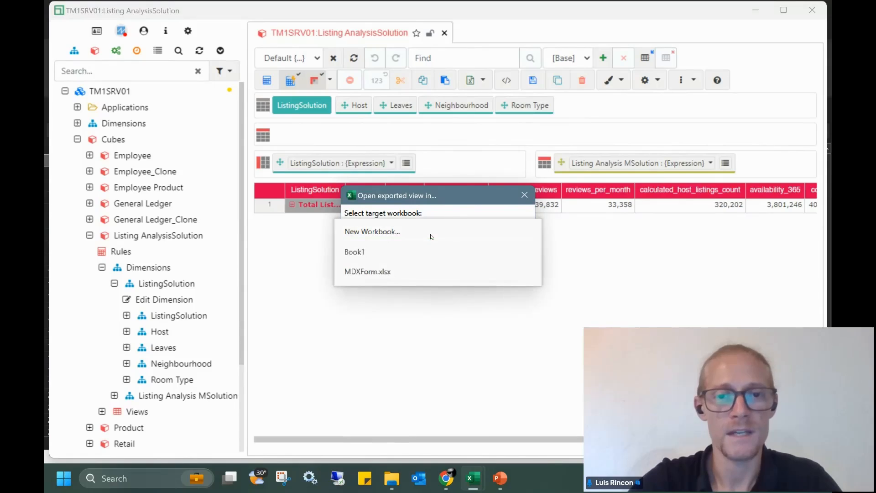
click(371, 252)
click(425, 258)
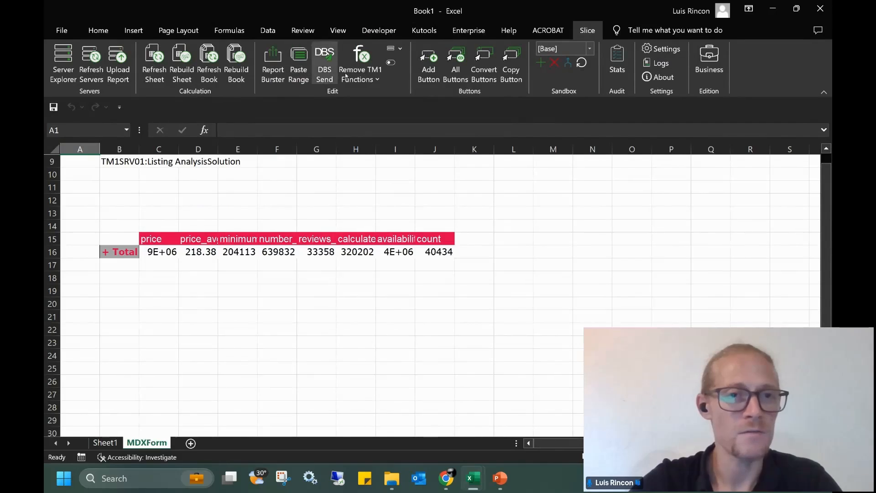
Show the form's format area and widen columns A, B and C through J
click(391, 64)
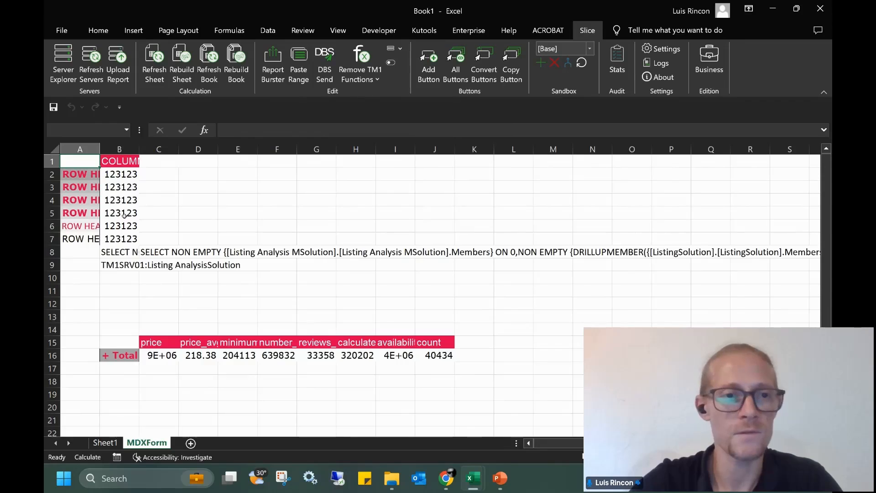
click(140, 191)
drag(139, 150, 177, 150)
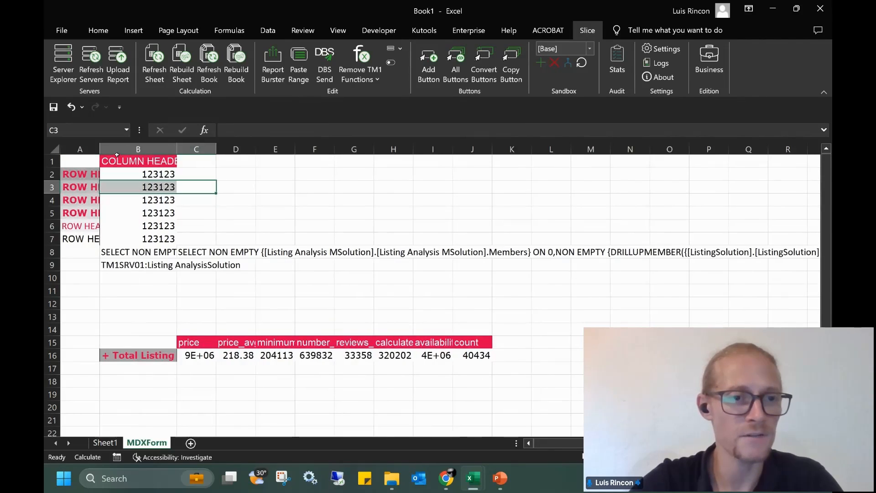
drag(100, 150, 148, 153)
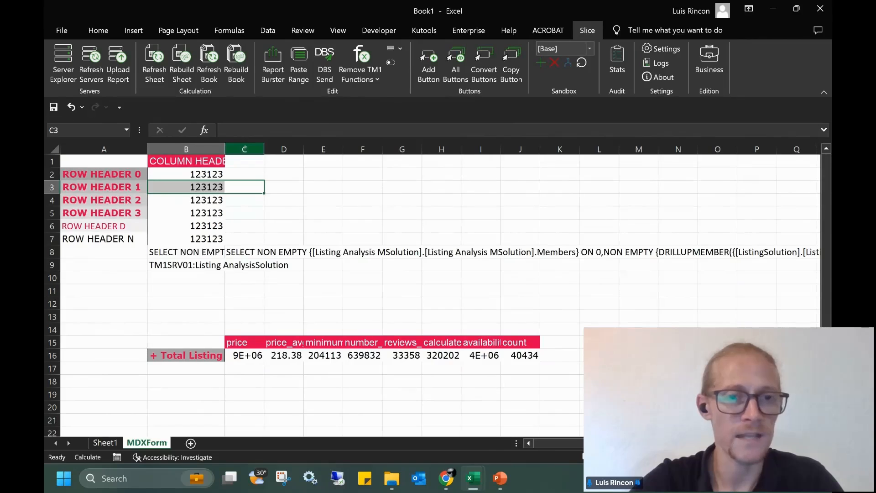
drag(244, 149, 520, 150)
drag(462, 147, 497, 148)
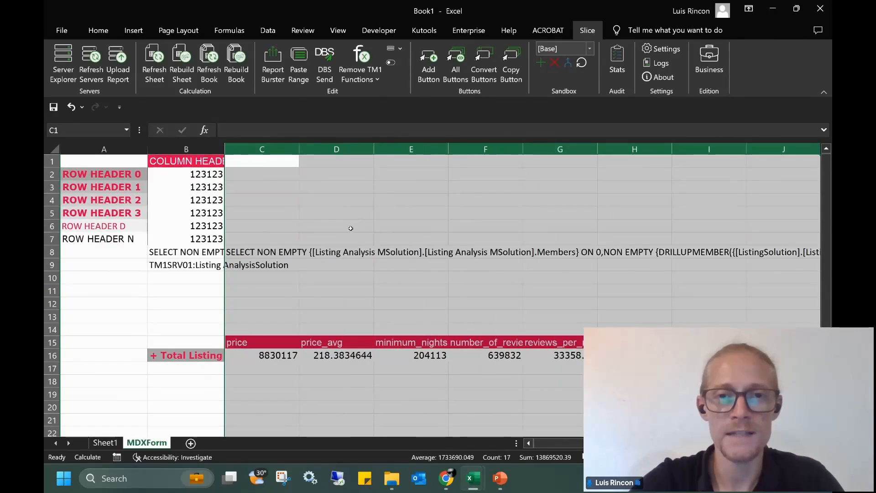
click(337, 223)
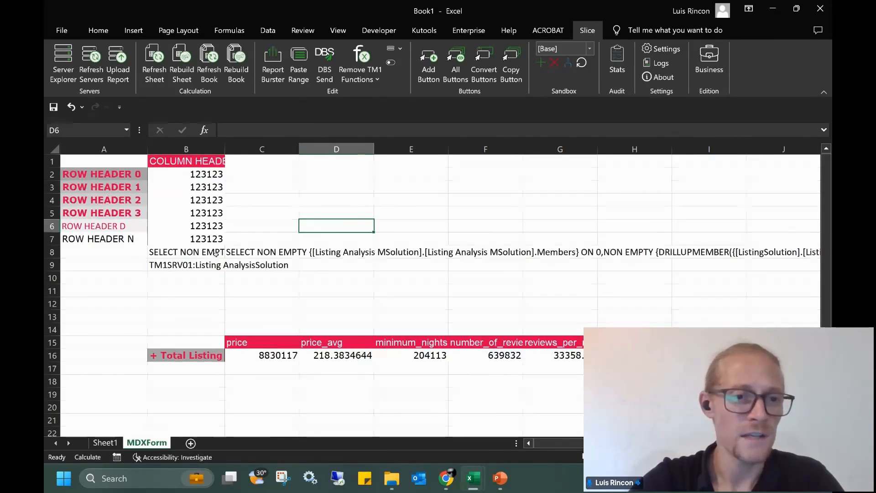
Expand the formula bar to read the C8 MDX query, then return to Slice
click(236, 252)
click(824, 130)
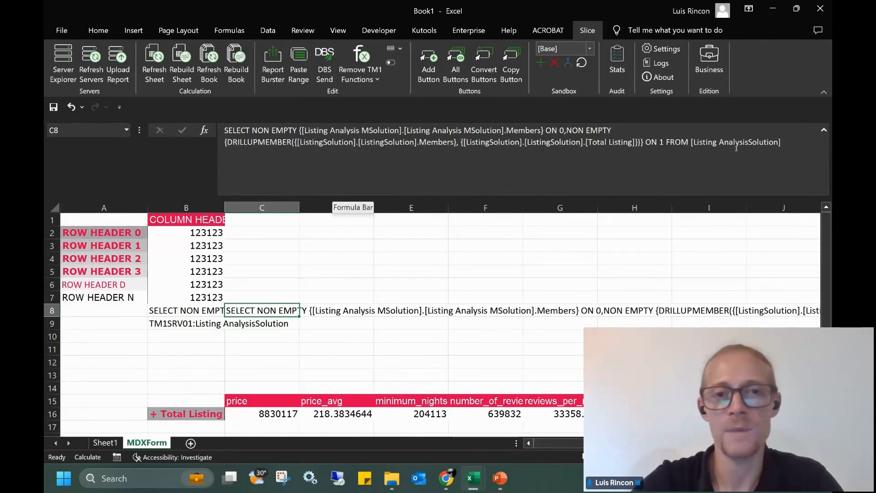
click(792, 142)
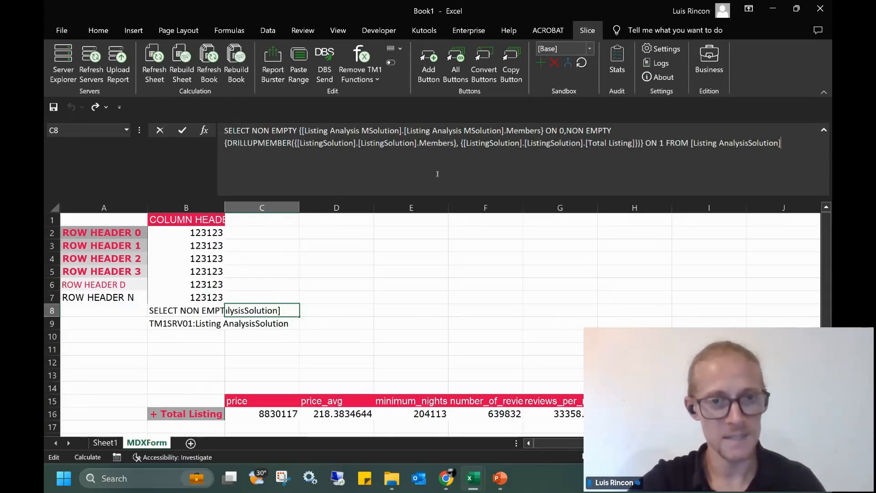
mouse_move(470, 481)
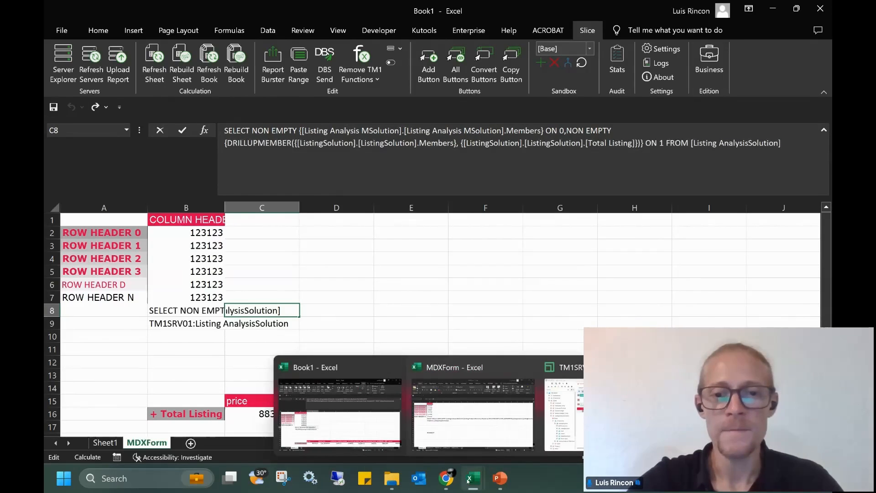
click(575, 429)
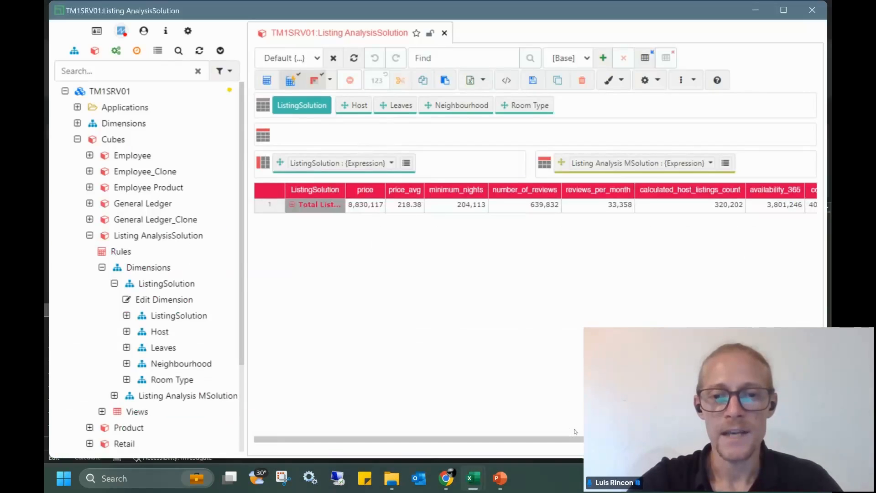
Paste the exported query into a new MDX Lab tab, format it, and run it
click(90, 236)
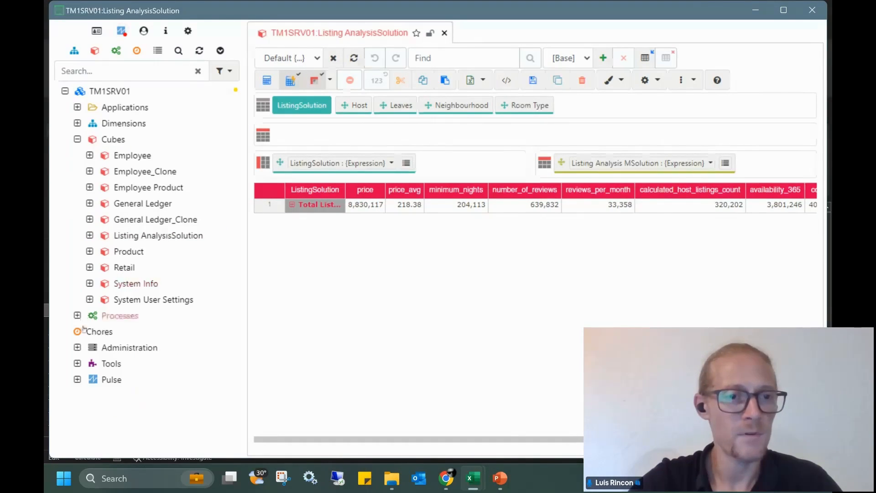
click(78, 364)
scroll(114, 320, down, 2)
click(113, 318)
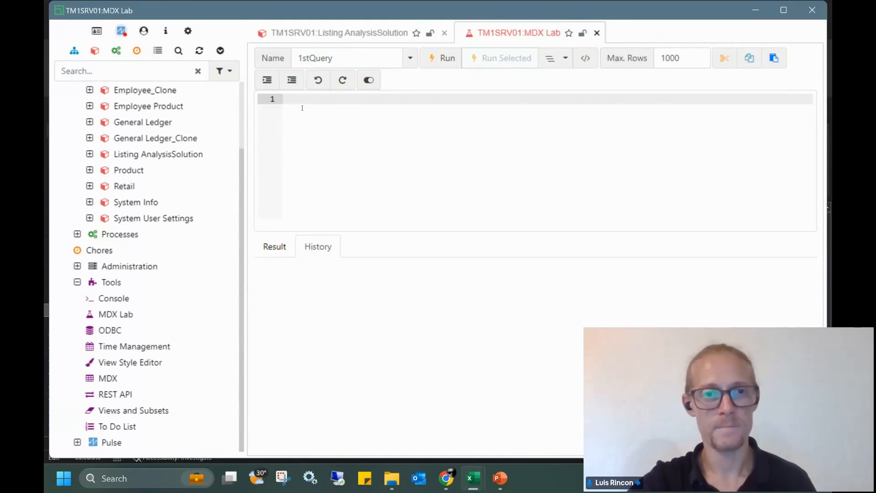
key(ctrl+v)
key(Return)
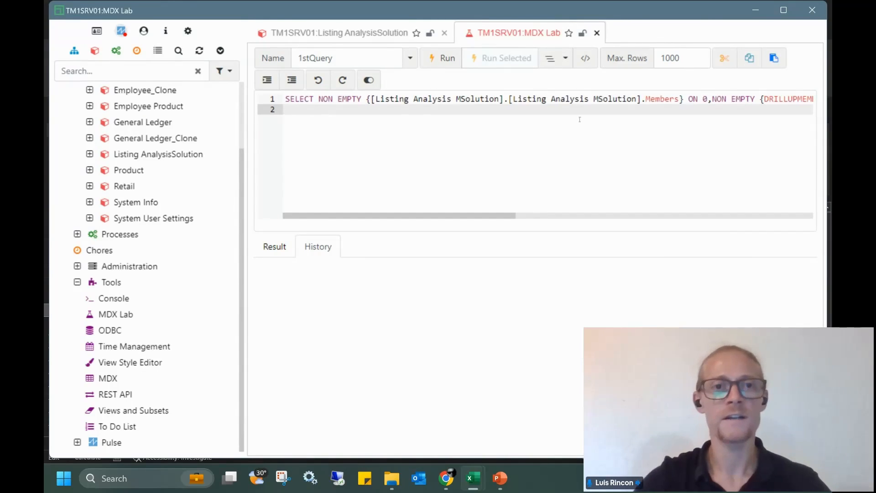
click(557, 59)
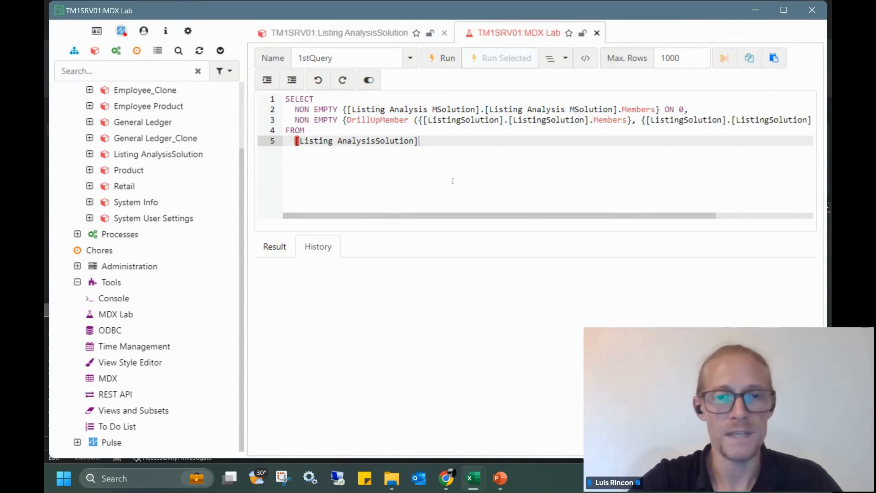
click(450, 58)
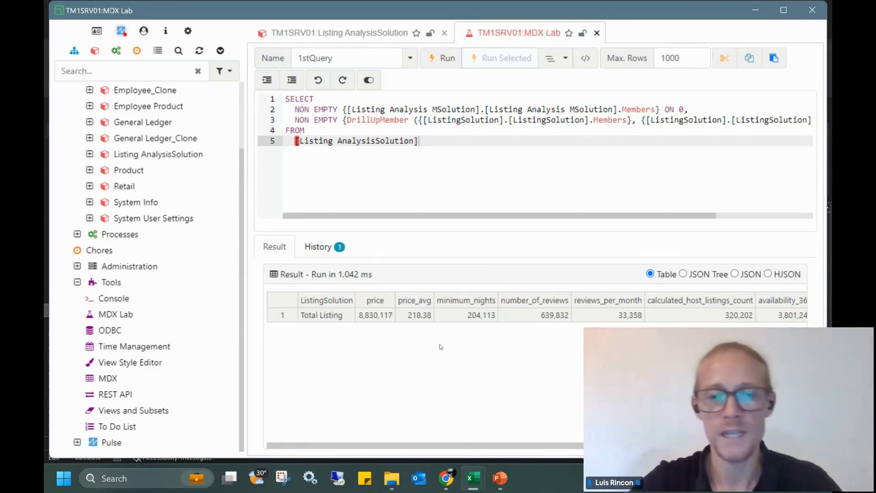
Switch to Book1, collapse the formula bar, and bring the MDXForm workbook forward
mouse_move(474, 479)
click(365, 423)
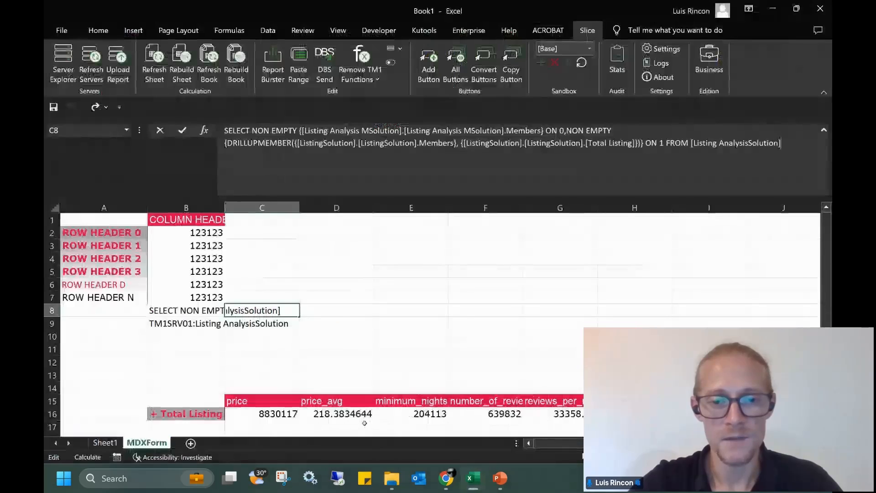
click(825, 131)
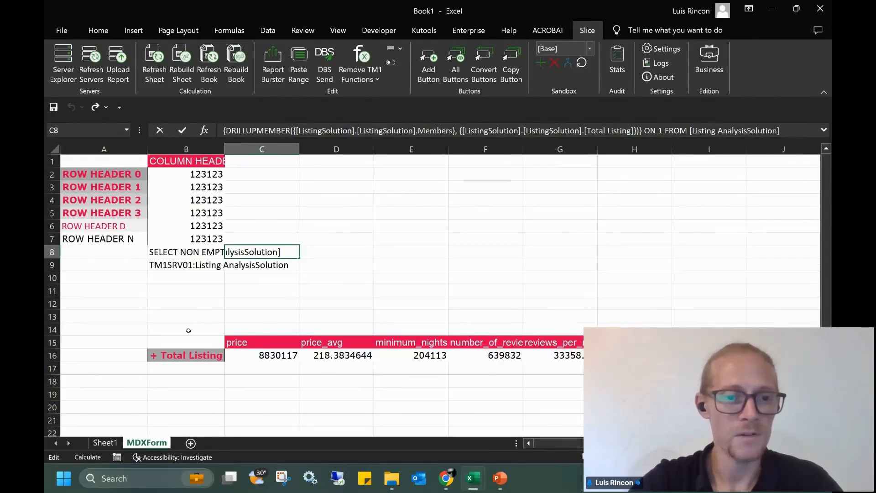
mouse_move(476, 481)
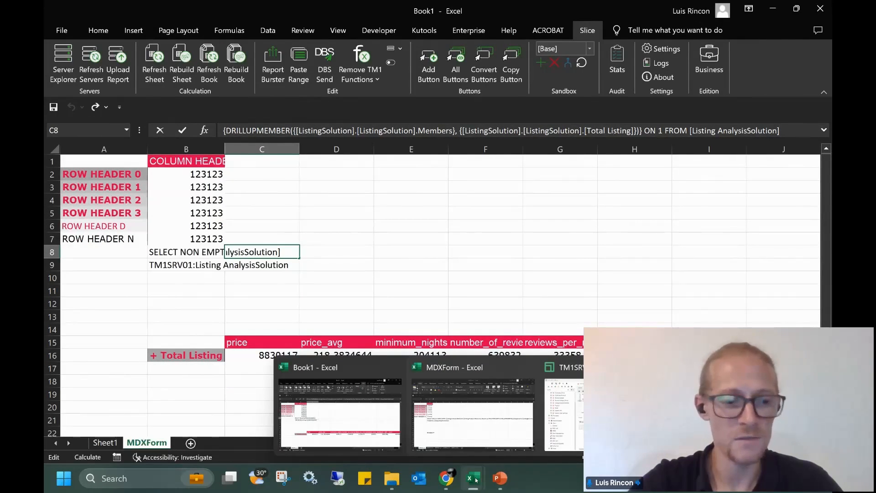
On the MDXForm workbook's MDXForm2 sheet, select the Host, Neighbourhood, Room Type list in C2:C4
click(451, 428)
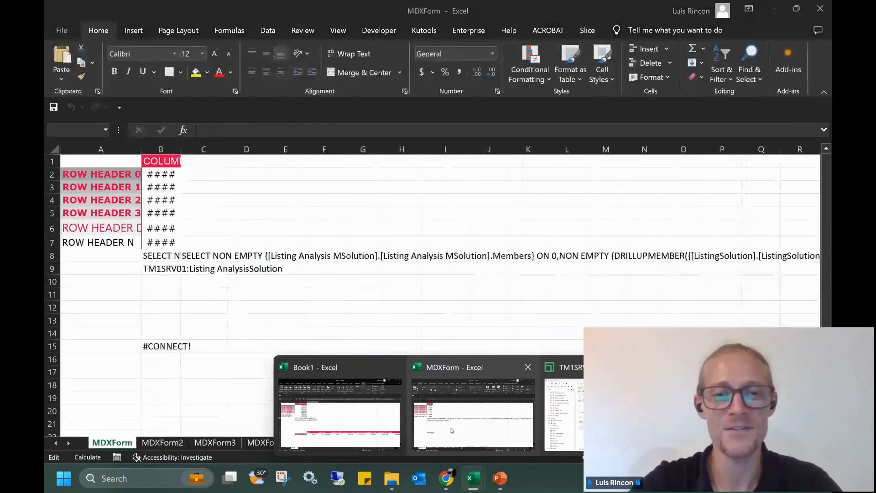
click(163, 442)
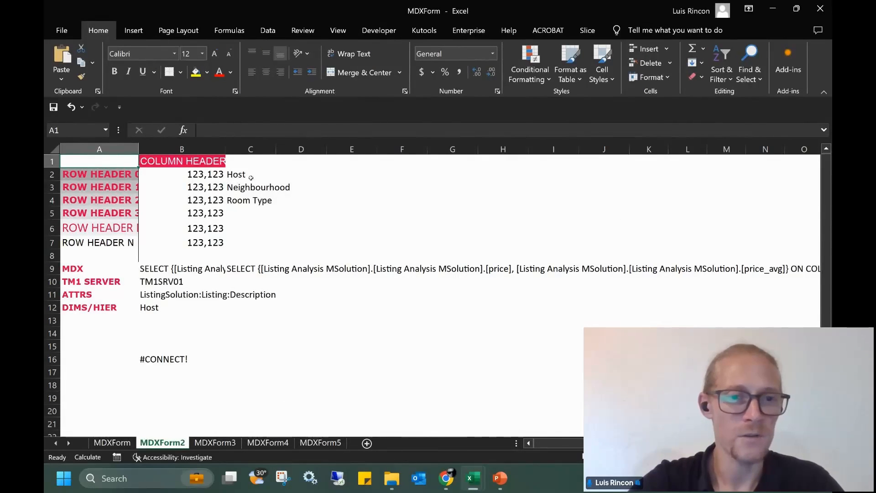
drag(242, 174, 248, 197)
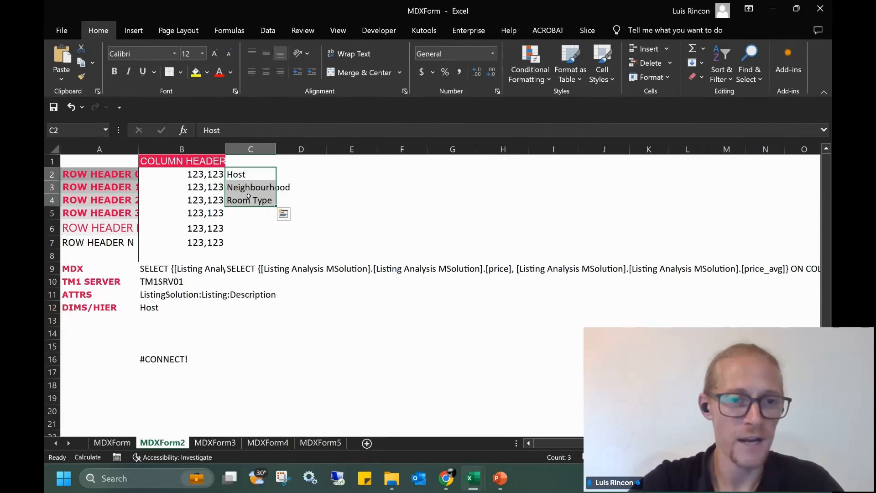
Select the DIMS/HIER cell B12, keeping it set to Host, to reveal its dimension list
click(162, 309)
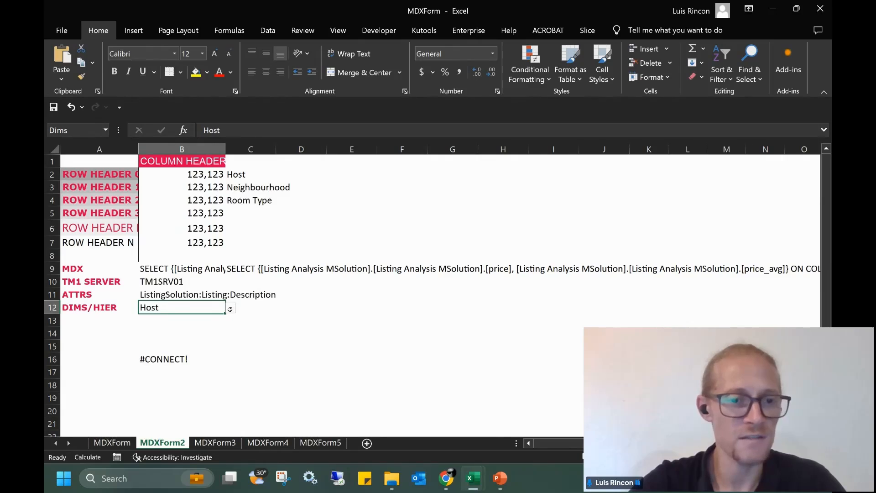
click(231, 310)
click(200, 307)
click(229, 310)
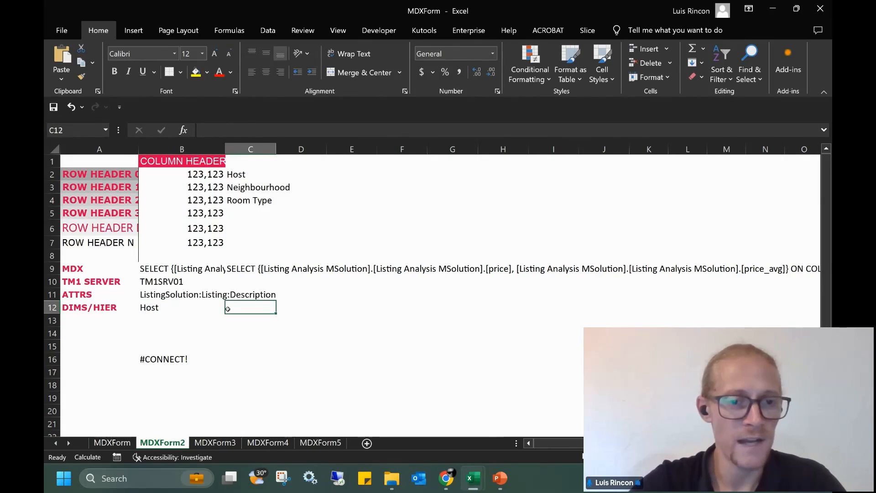
click(185, 302)
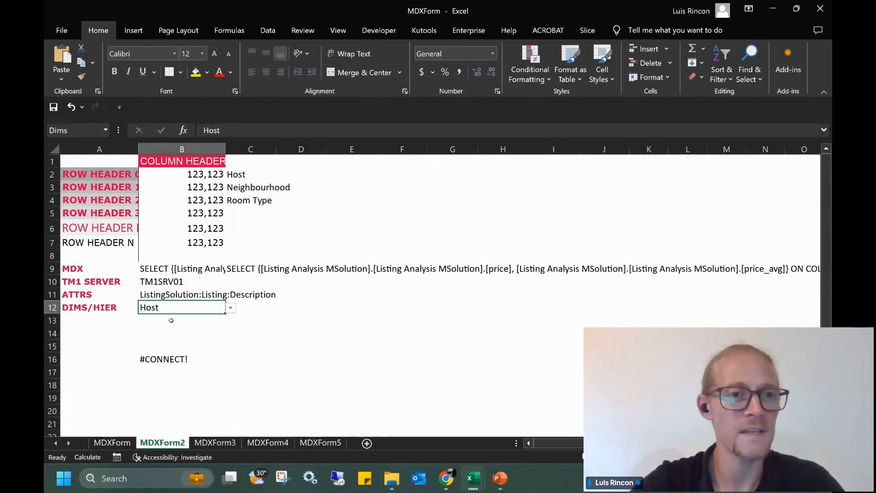
Change the DIMS/HIER cell B12 from Host to Neighbourhood
click(588, 30)
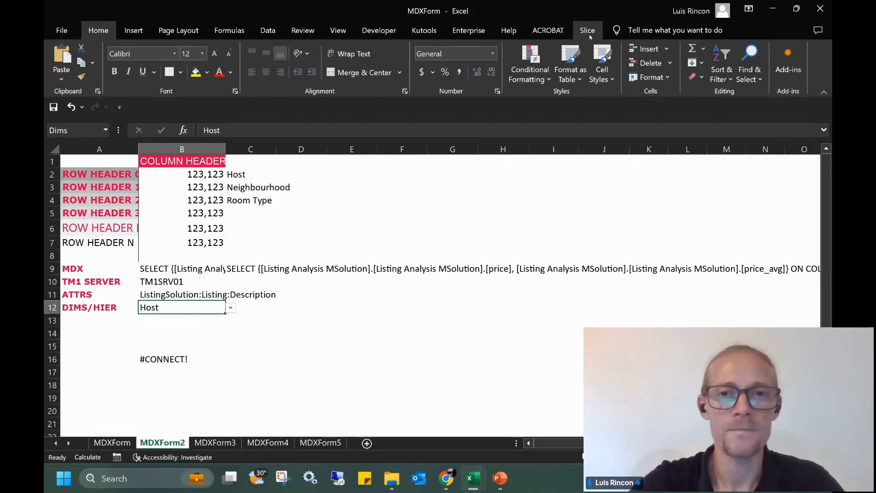
click(231, 309)
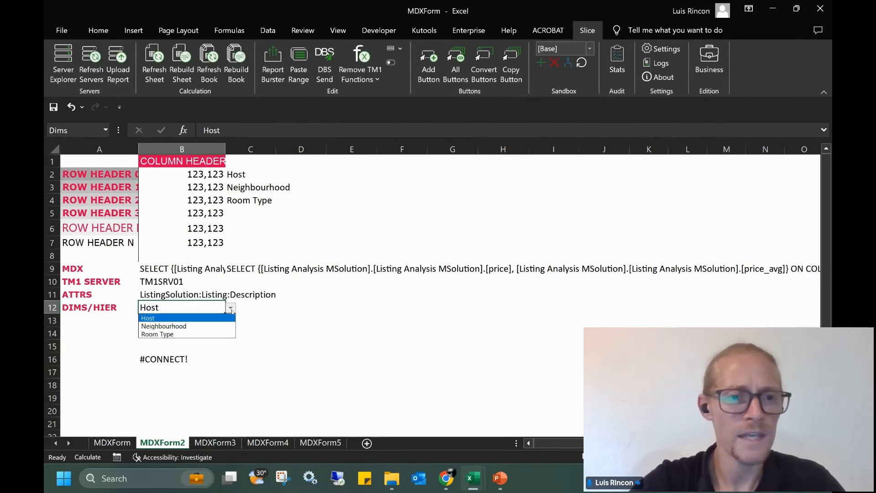
click(174, 327)
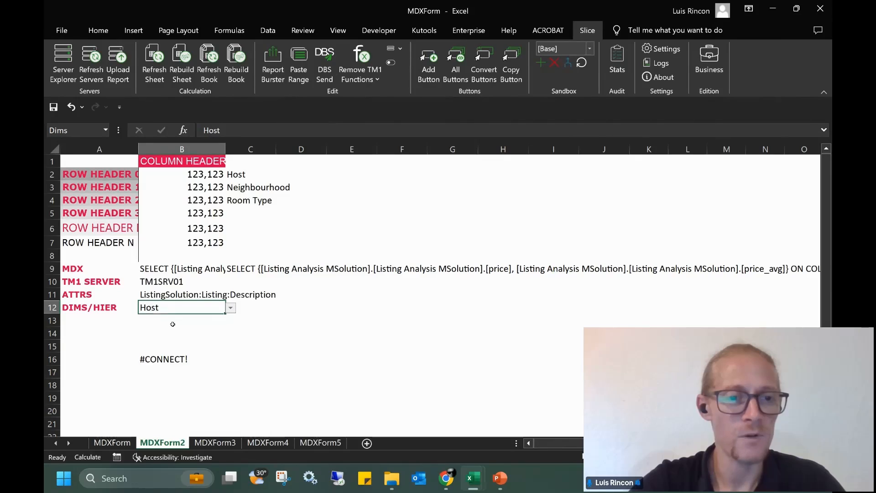
click(186, 317)
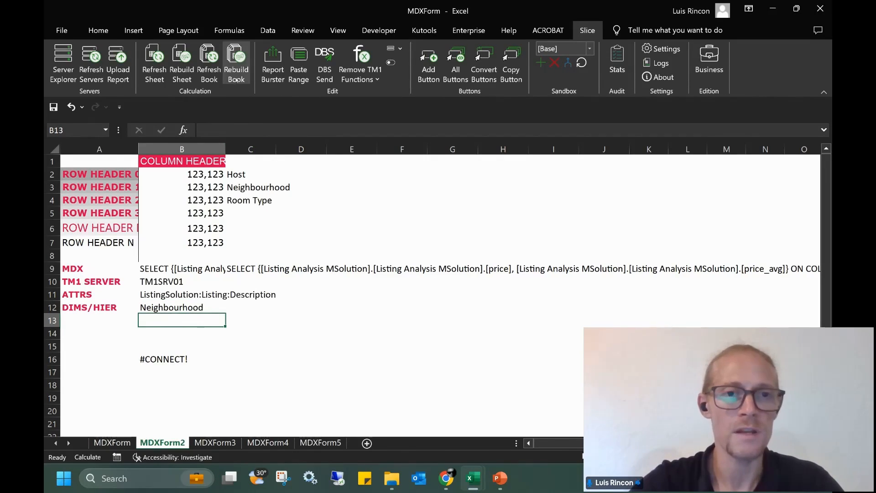
Rebuild the workbook, then review the neighbourhood rows and the price and price_avg columns
click(238, 75)
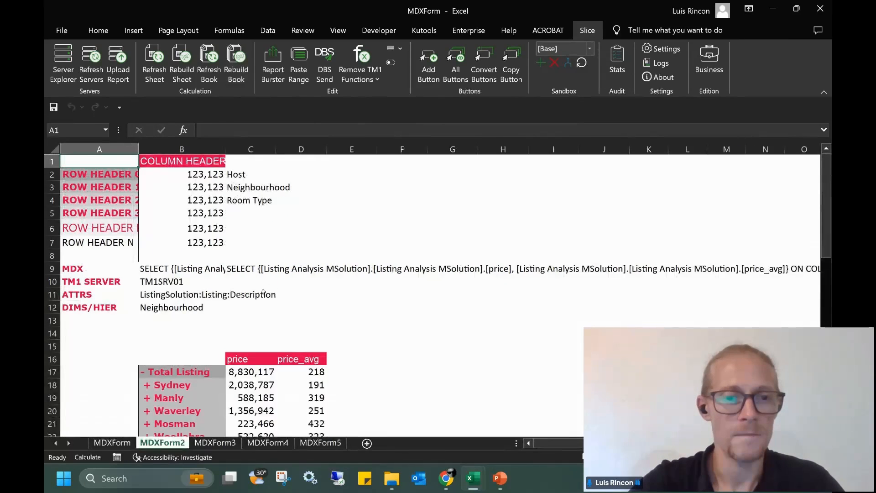
scroll(264, 294, down, 4)
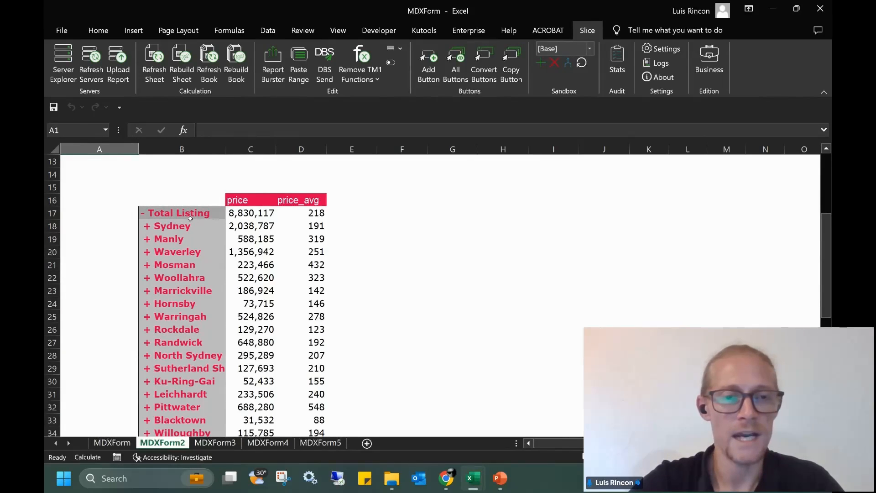
drag(190, 219, 226, 348)
click(258, 200)
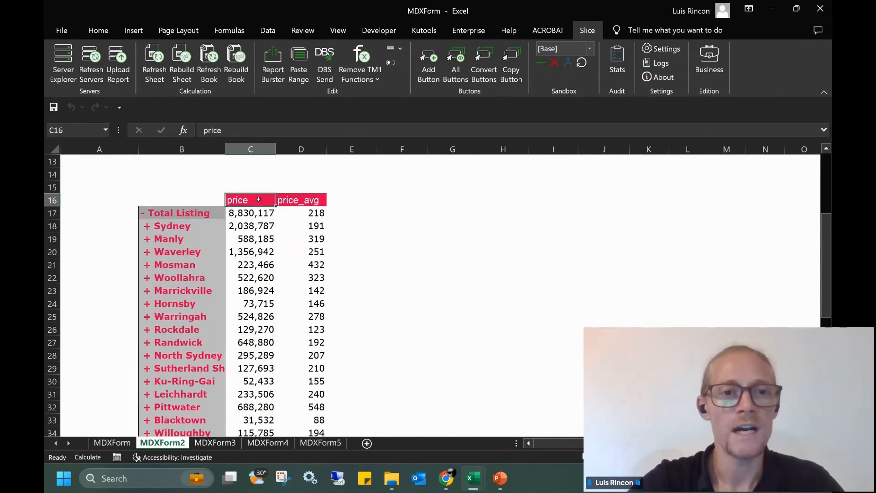
drag(258, 200, 302, 200)
scroll(225, 229, up, 3)
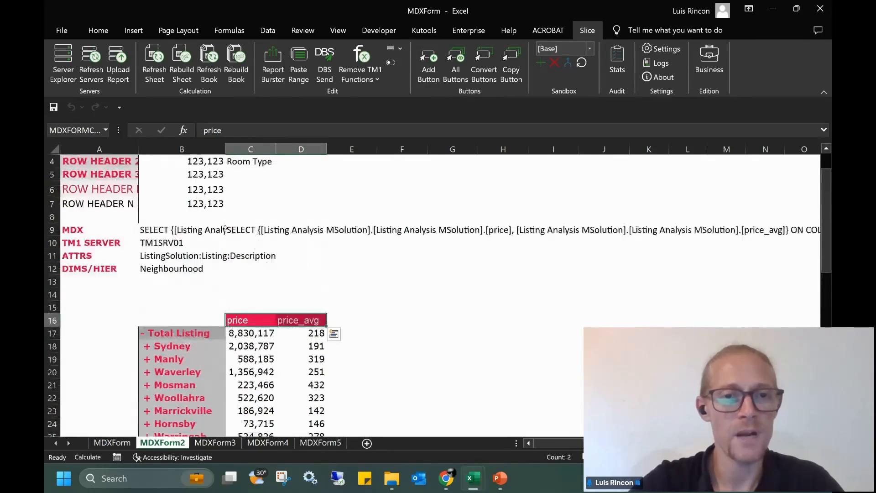
Copy the MDX formula from cell C9 and bring the MDX Lab window forward
click(162, 232)
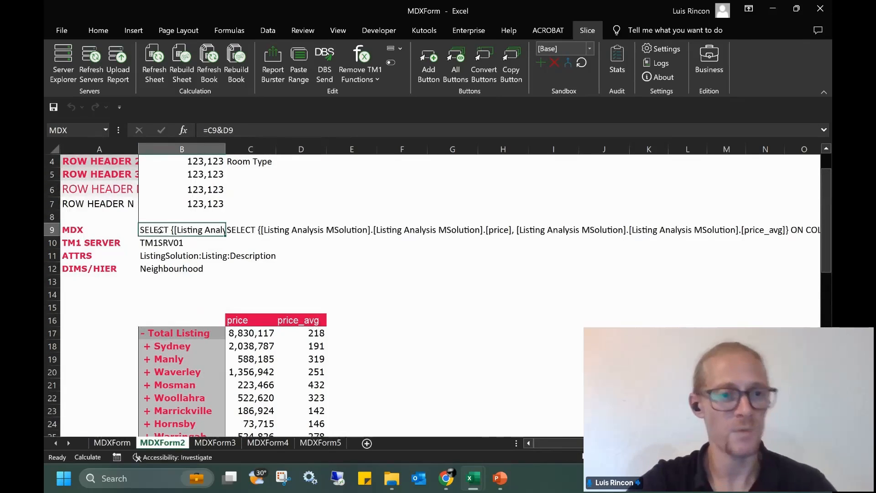
click(244, 230)
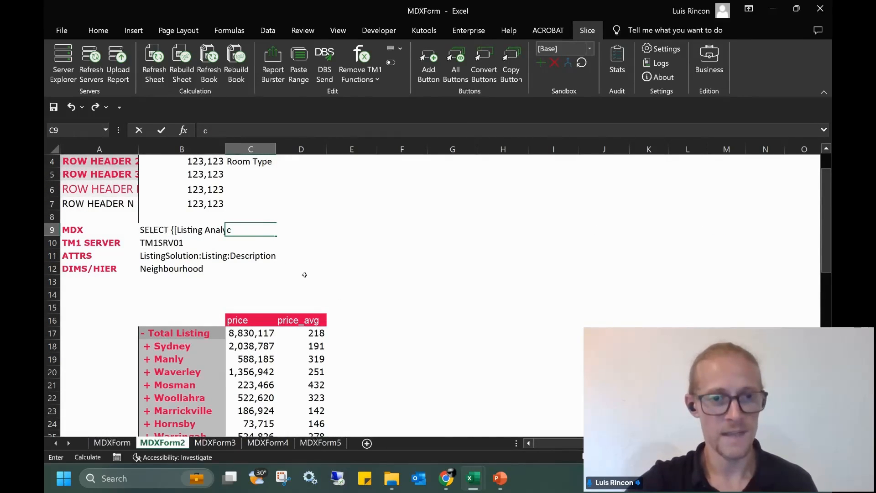
key(ctrl+c)
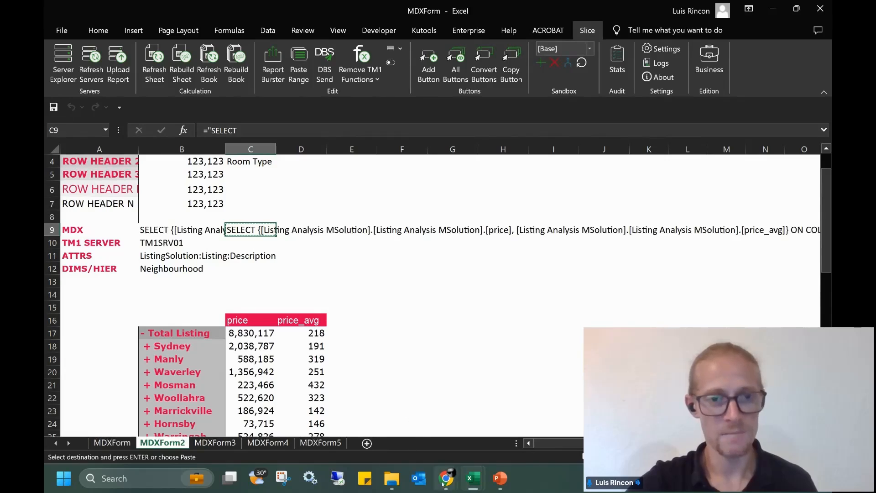
mouse_move(473, 478)
click(564, 407)
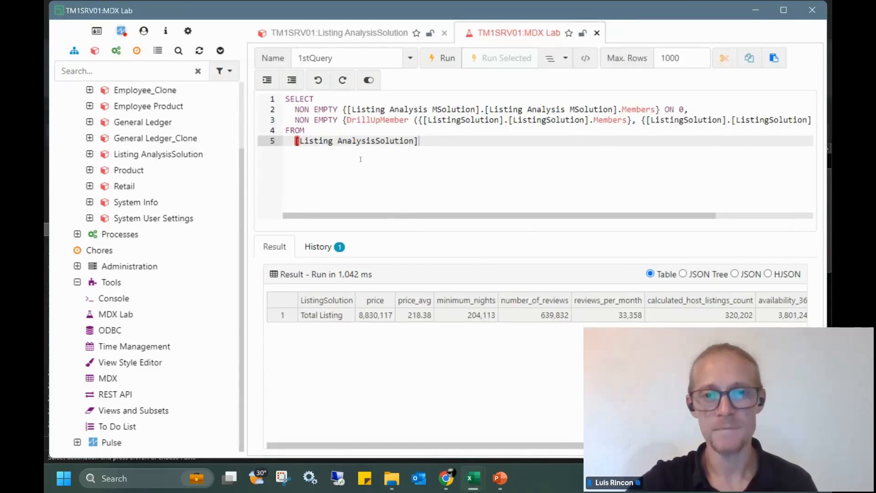
Replace the MDX Lab query with the pasted form MDX, removing its opening and closing quotes
key(ctrl+a)
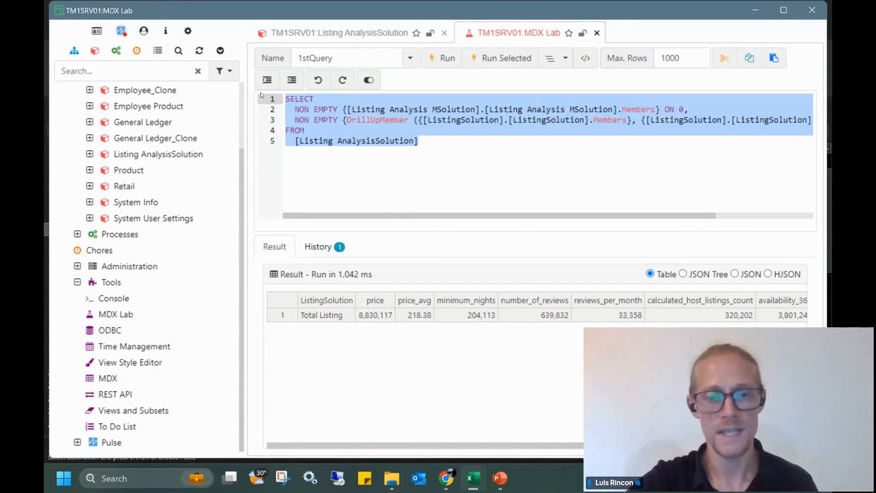
key(Delete)
key(ctrl+v)
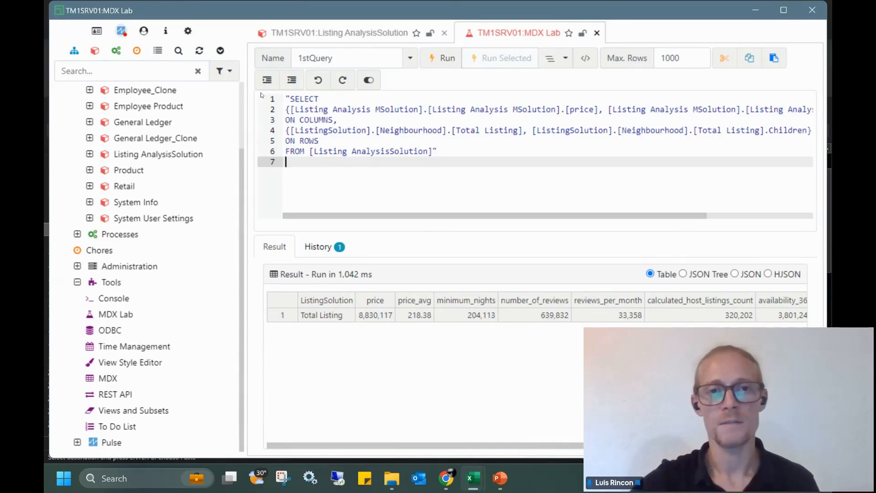
key(BackSpace)
click(287, 101)
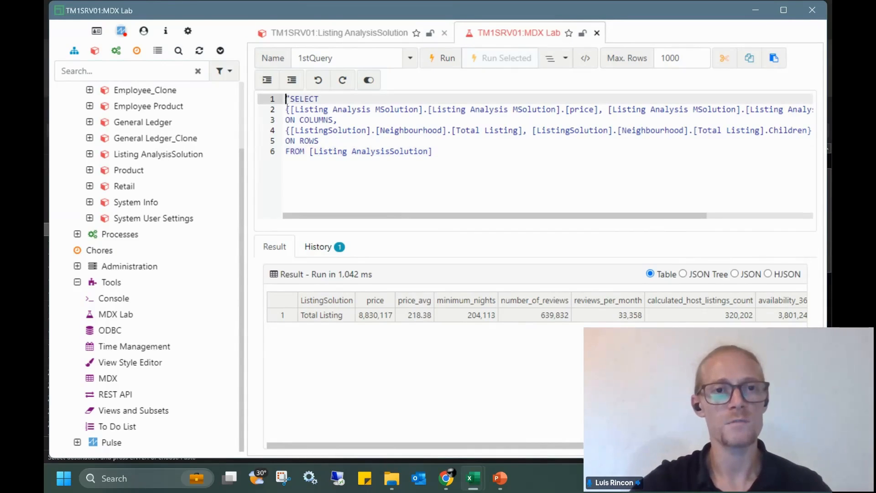
key(Delete)
Check the measures and Neighbourhood children on columns and rows, then run the query
drag(325, 141, 370, 135)
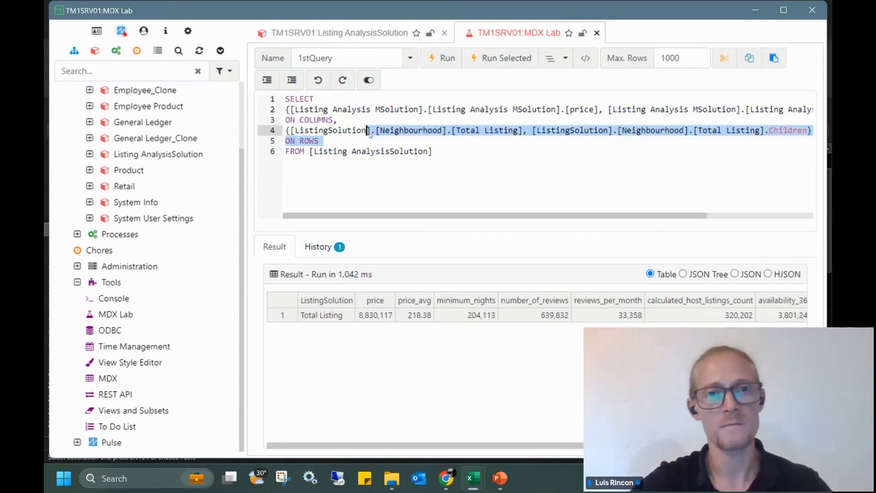
click(441, 145)
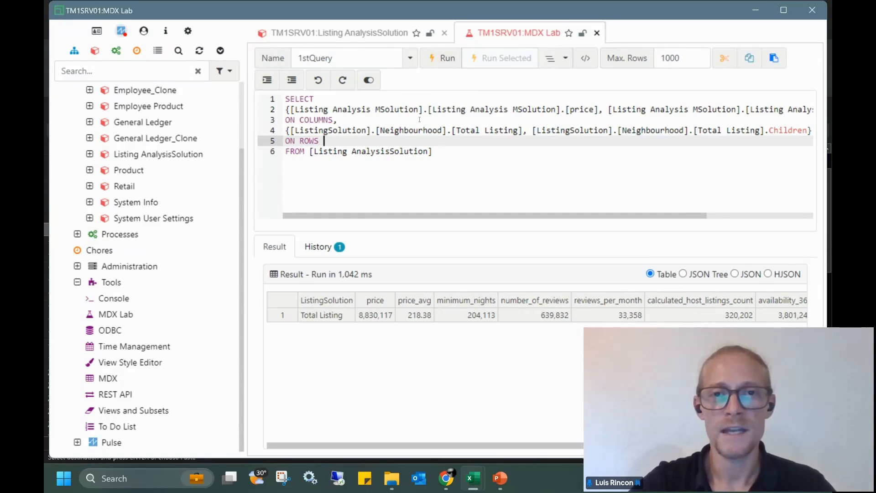
drag(445, 110, 638, 110)
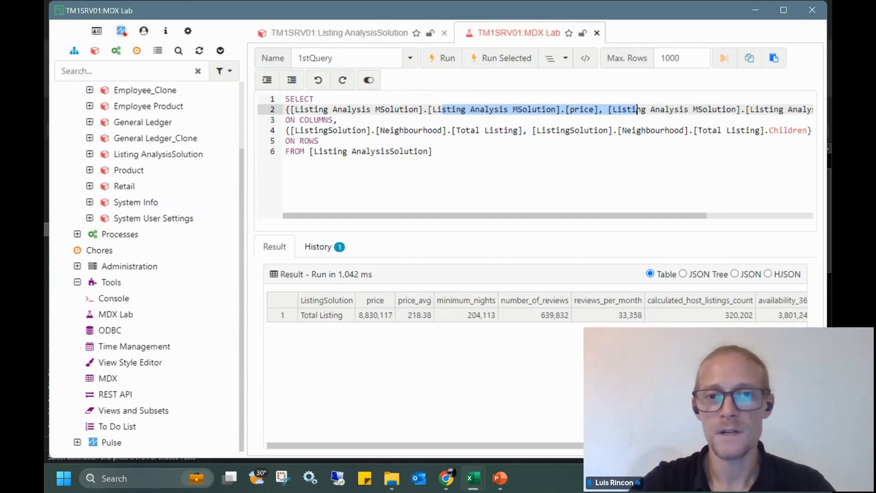
click(592, 110)
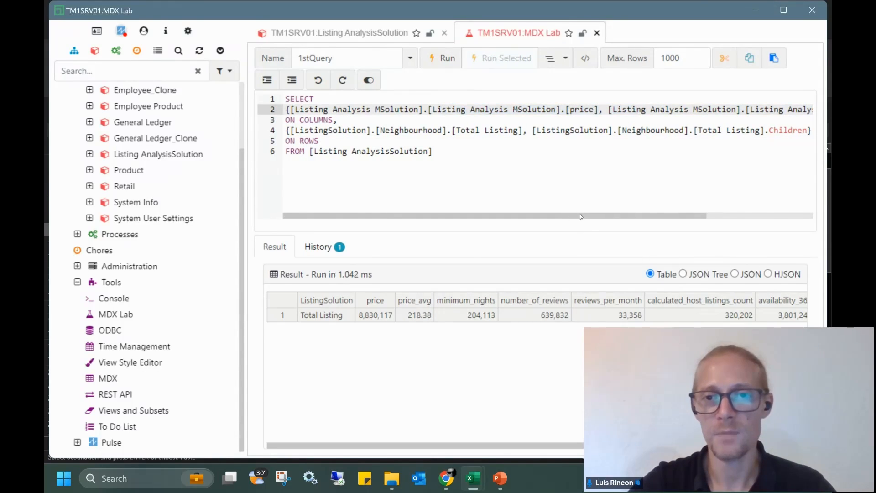
drag(582, 216, 709, 213)
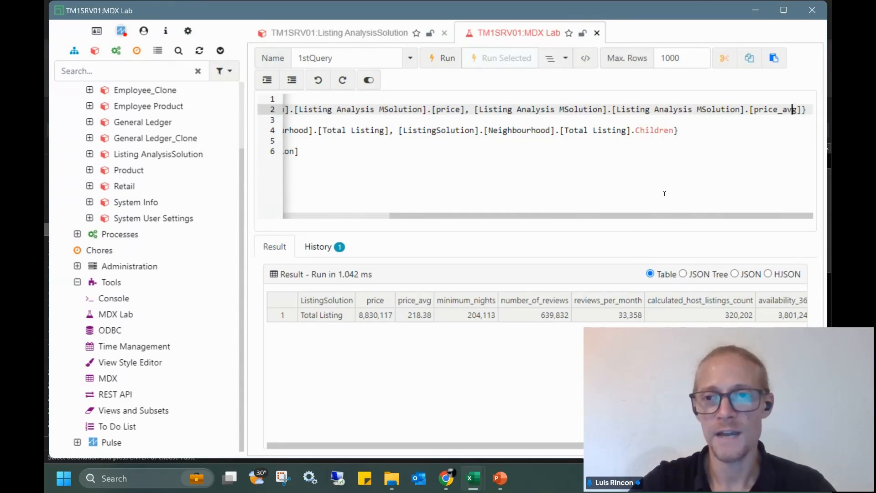
drag(641, 217, 566, 217)
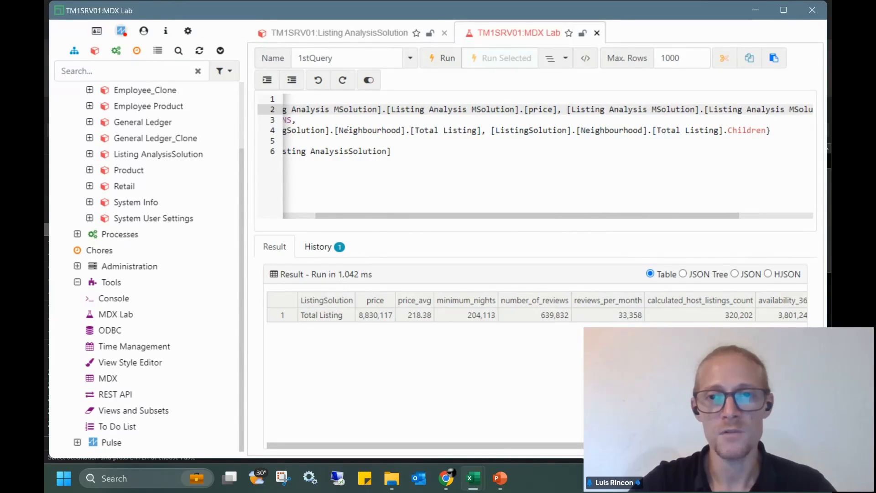
drag(336, 132, 407, 131)
drag(766, 131, 620, 131)
click(442, 59)
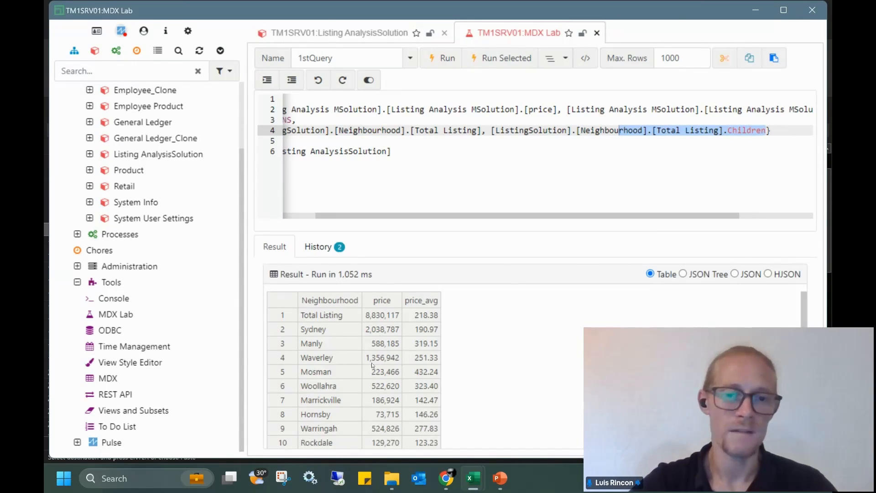
mouse_move(471, 487)
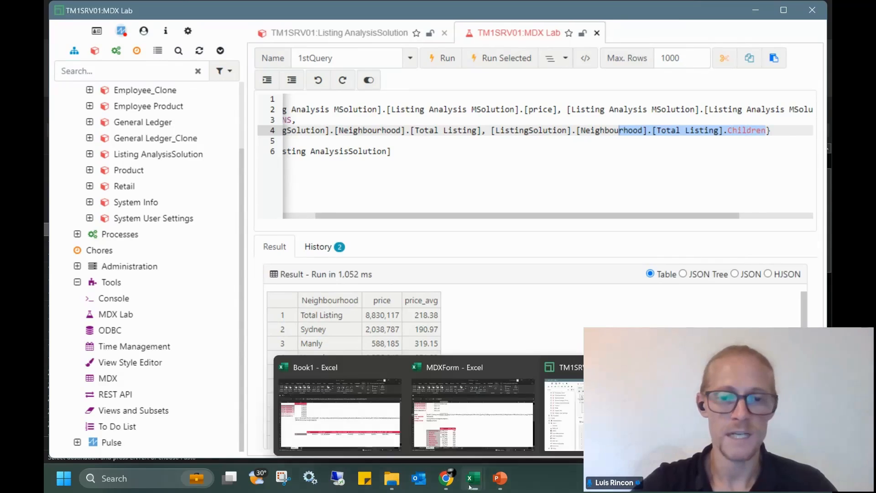
click(473, 411)
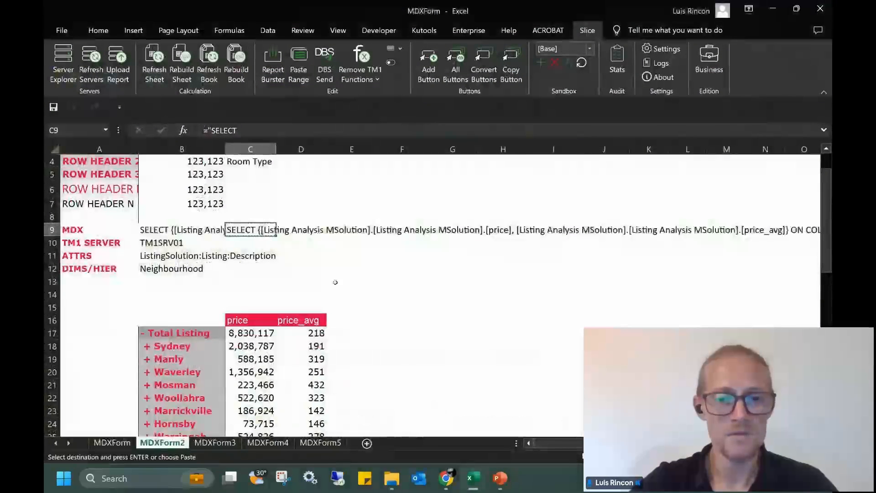
key(Escape)
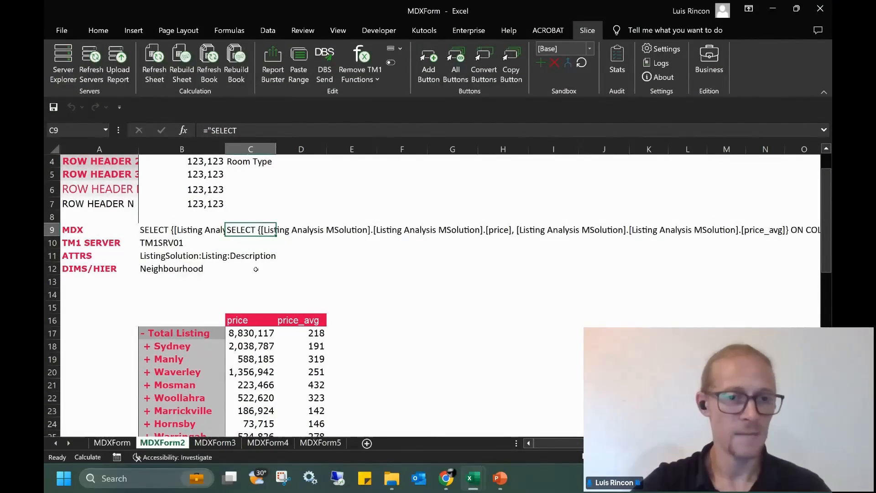
click(189, 270)
click(257, 234)
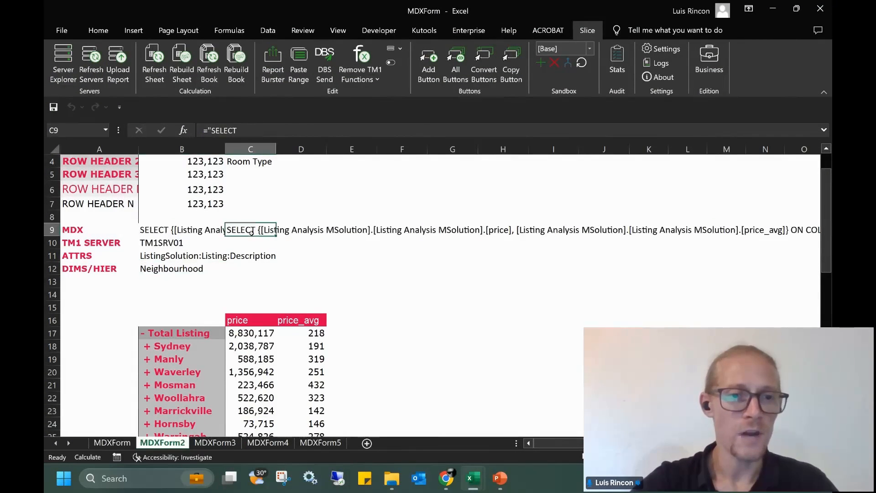
click(823, 133)
click(344, 177)
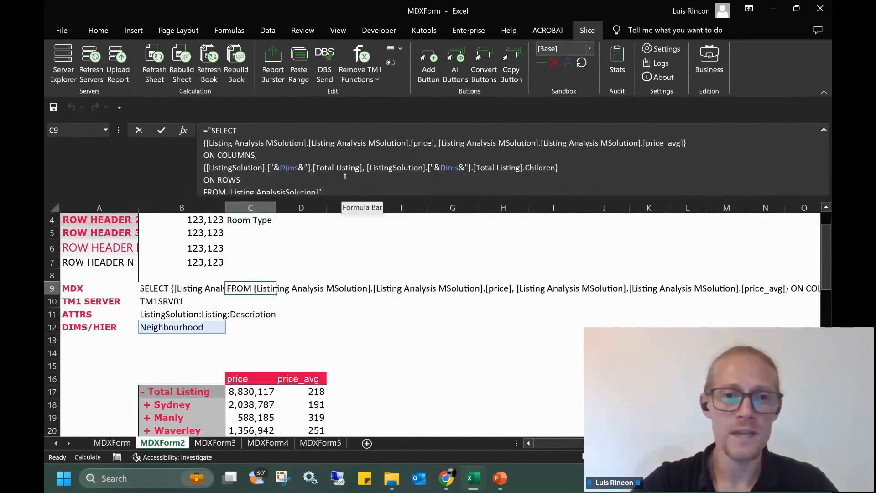
double_click(295, 167)
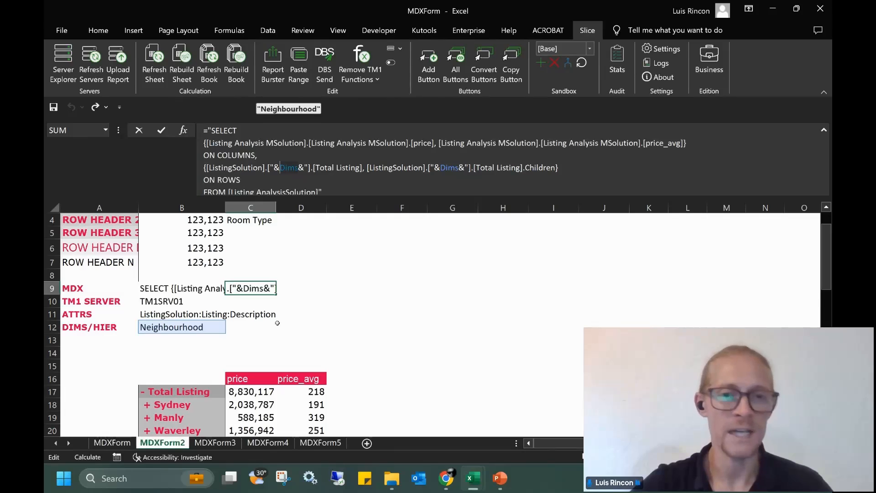
key(Escape)
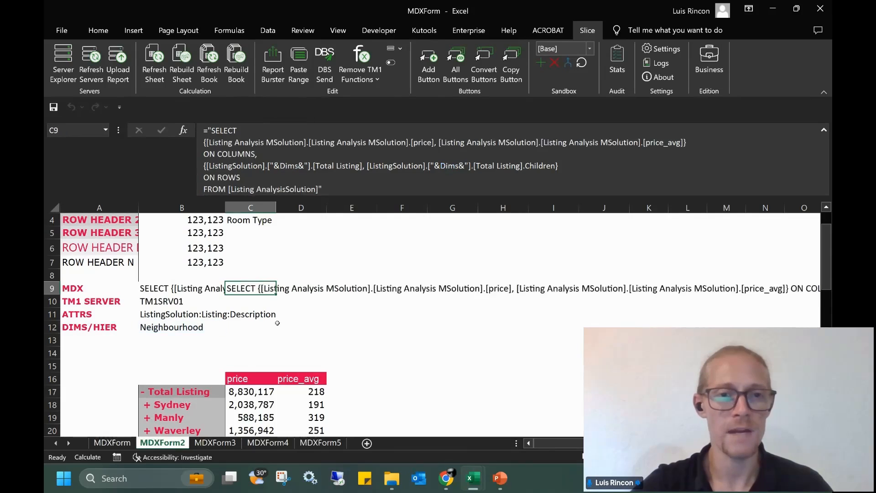
click(824, 130)
click(198, 269)
Set B12 to Room Type and rebuild the sheet to list price and price_avg per room type
click(227, 271)
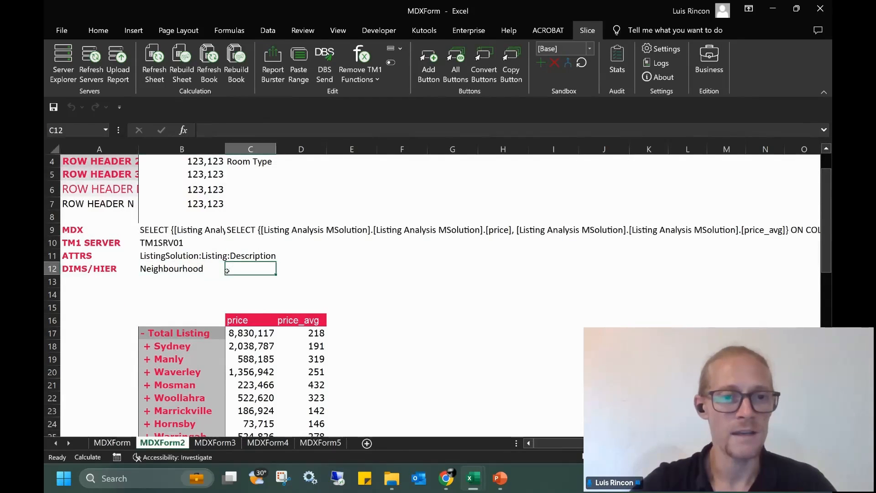
click(196, 271)
click(229, 269)
click(212, 269)
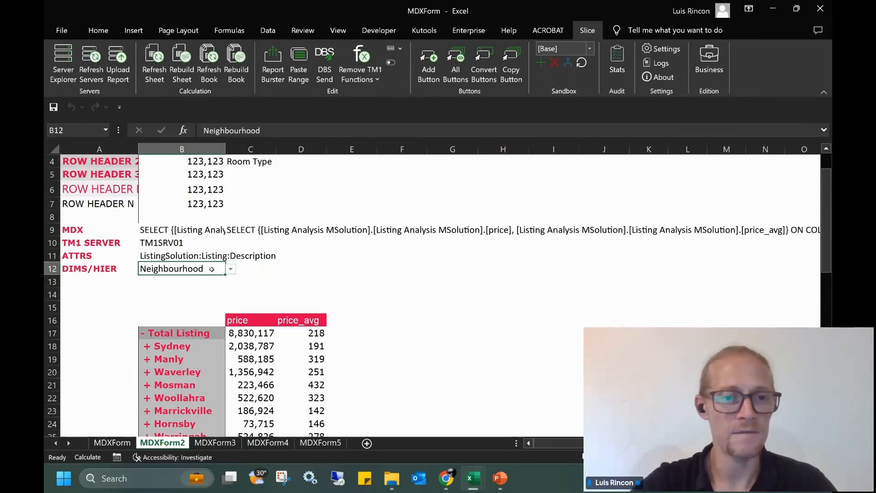
click(231, 269)
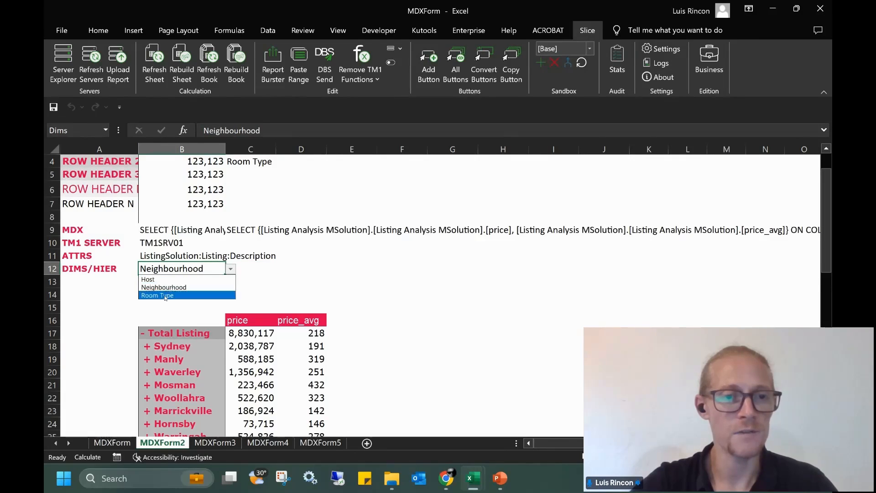
click(165, 295)
click(186, 72)
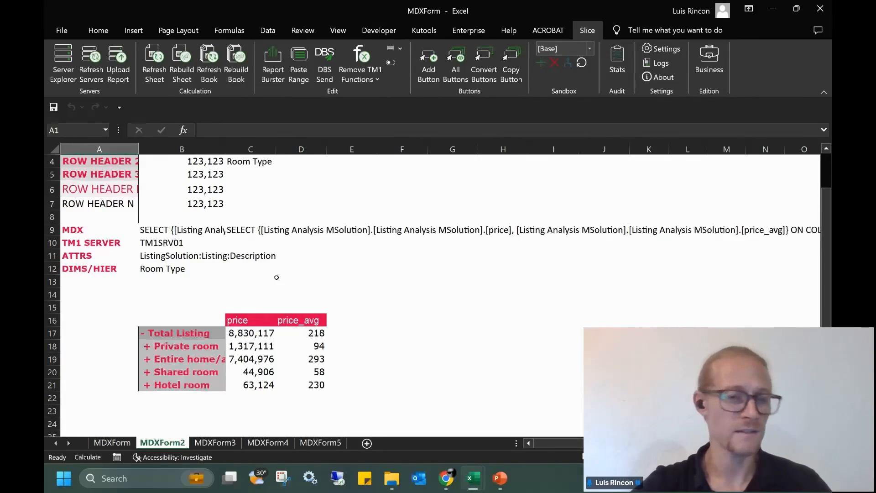
scroll(196, 285, up, 1)
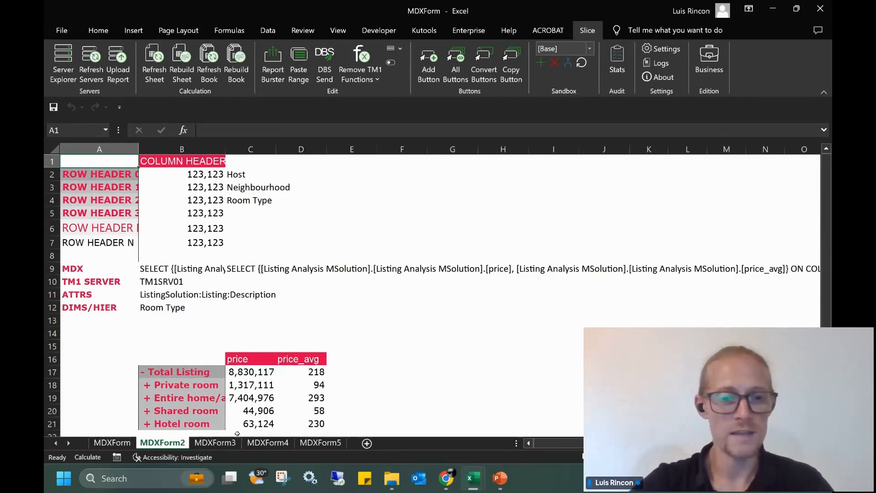
On MDXForm3, review the saved Host, Neighbourhood and Room Type queries and widen column A
click(217, 444)
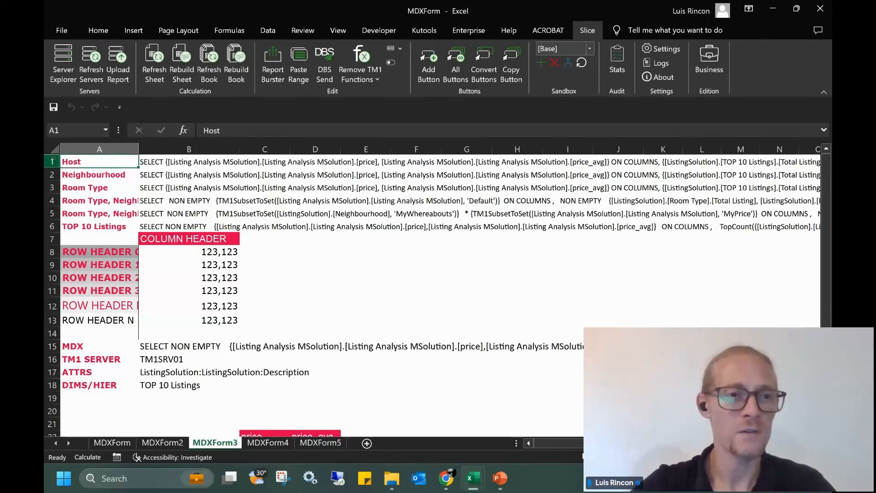
drag(52, 161, 52, 227)
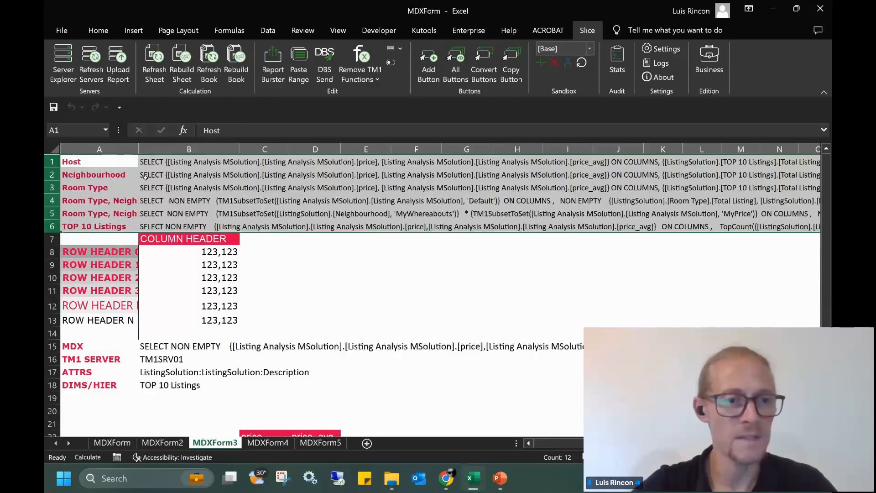
click(158, 164)
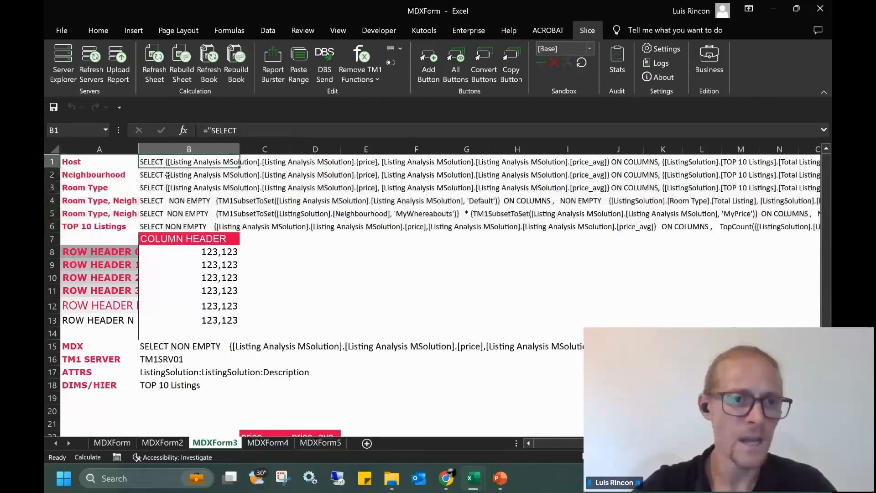
click(157, 175)
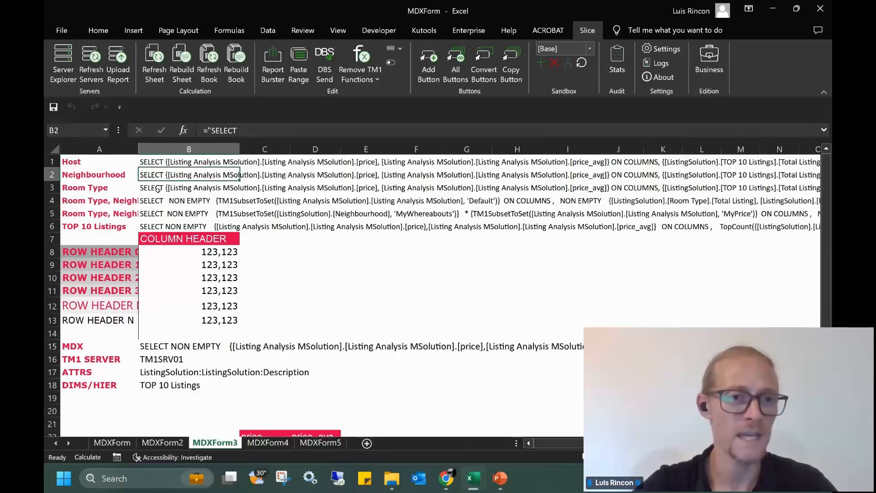
click(151, 189)
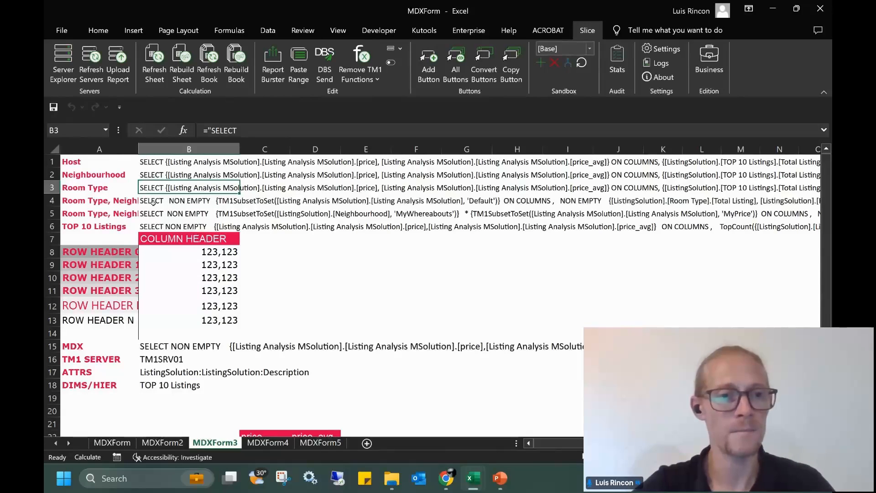
drag(139, 149, 222, 153)
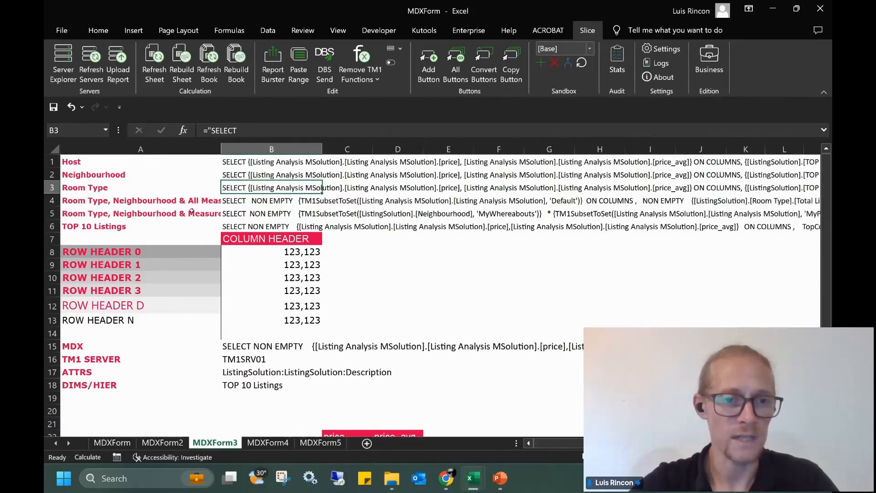
Copy the Room Type and Neighbourhood query from B4 and return to MDX Lab
click(232, 203)
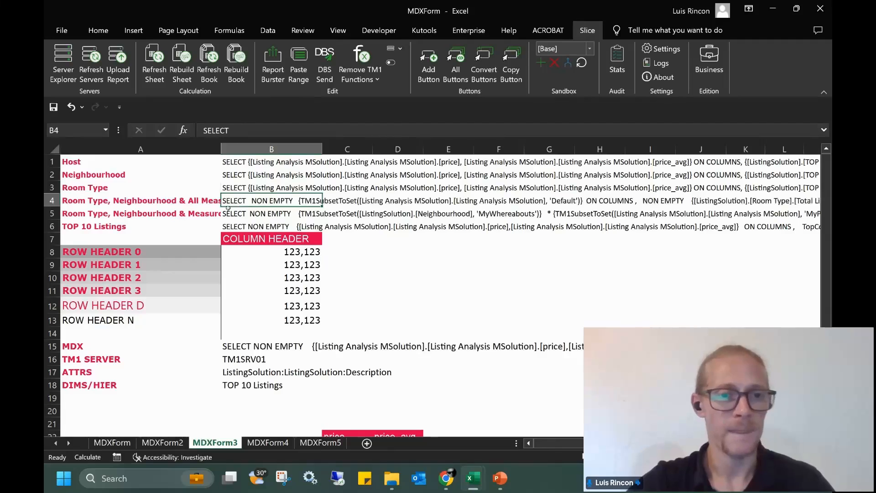
key(ctrl+c)
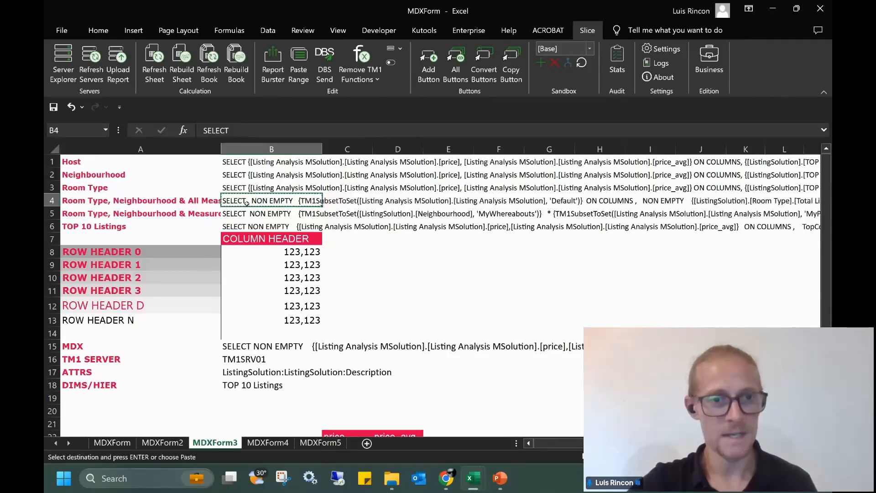
mouse_move(470, 483)
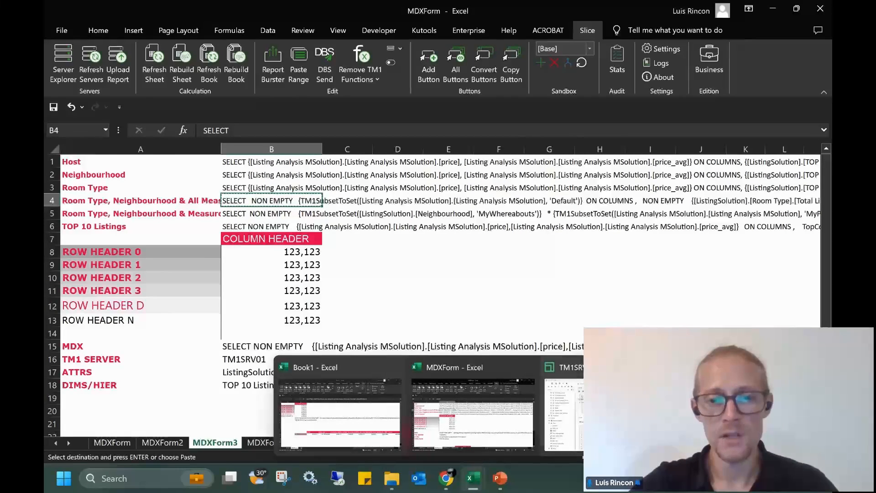
click(564, 411)
Replace the editor's query with the copied B4 query and remove the stray quote before SELECT
click(354, 169)
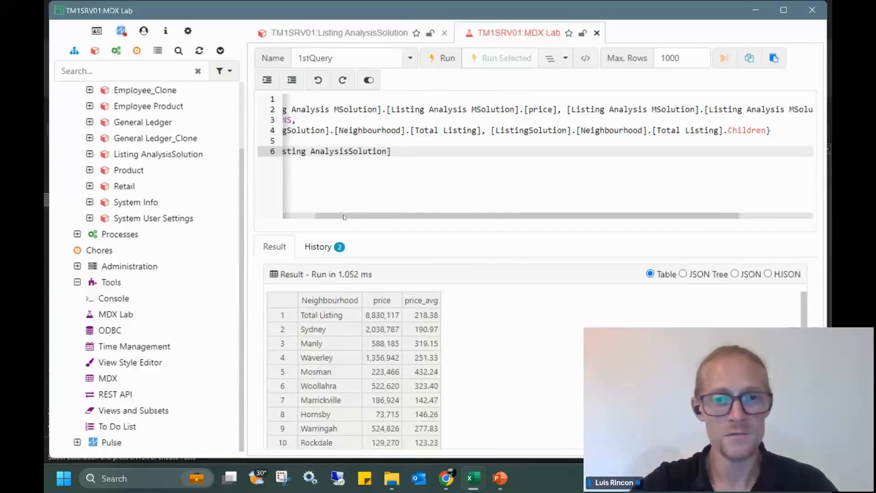
drag(346, 216, 282, 218)
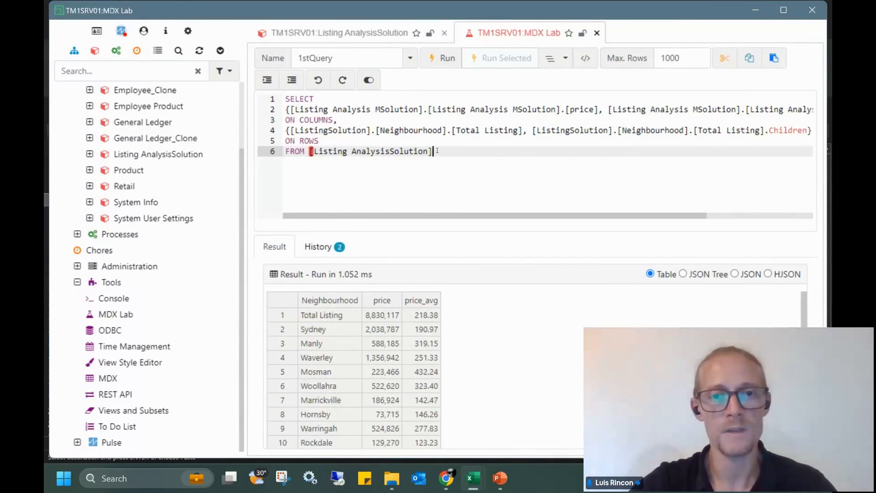
key(ctrl+a)
key(Delete)
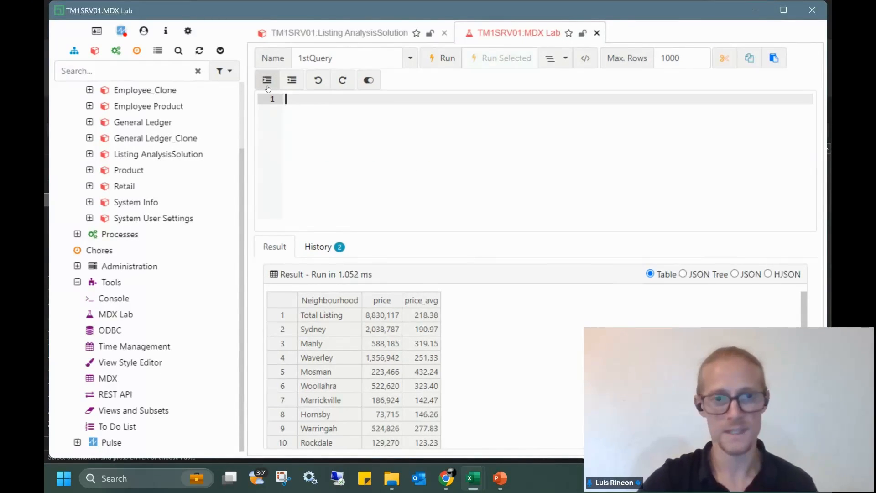
key(ctrl+v)
key(BackSpace)
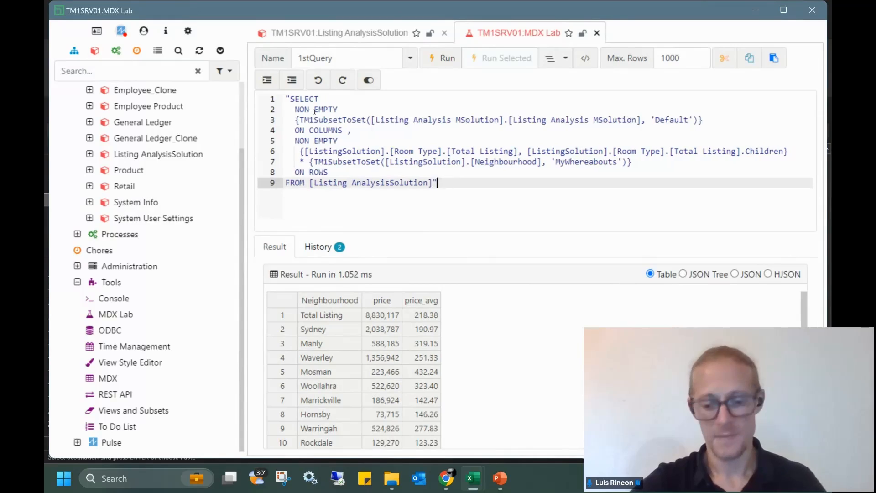
click(291, 99)
key(BackSpace)
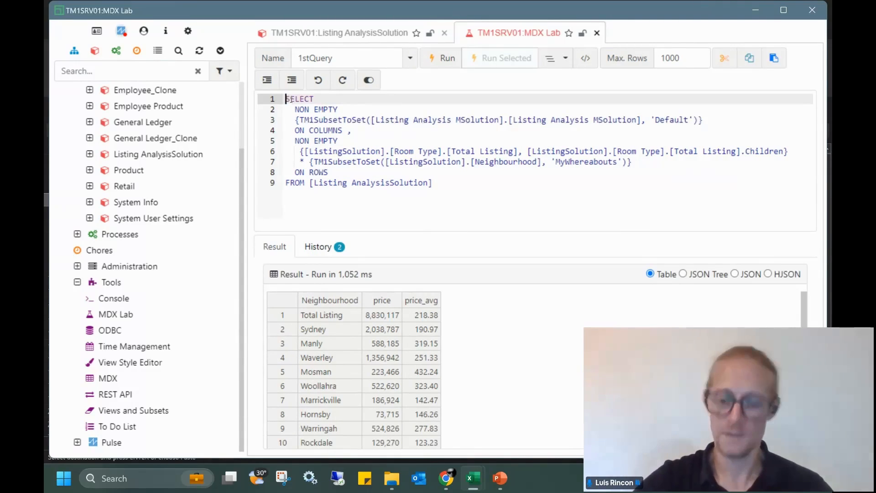
Review the Room Type set, measures subset, ON COLUMNS line and MyWhereabouts subset in the query
click(391, 162)
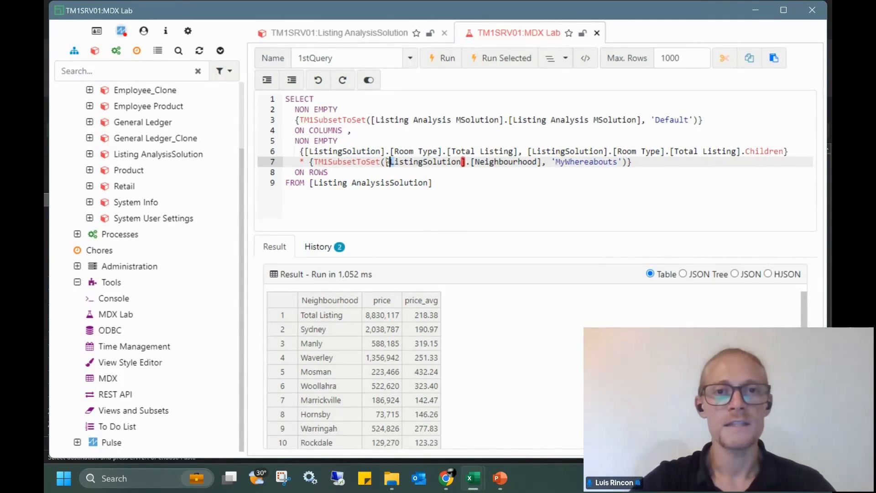
click(382, 151)
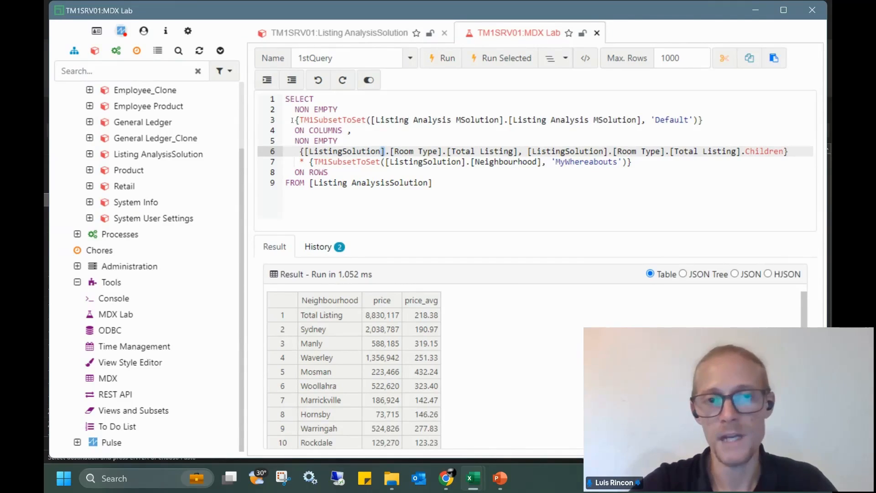
drag(293, 120, 695, 120)
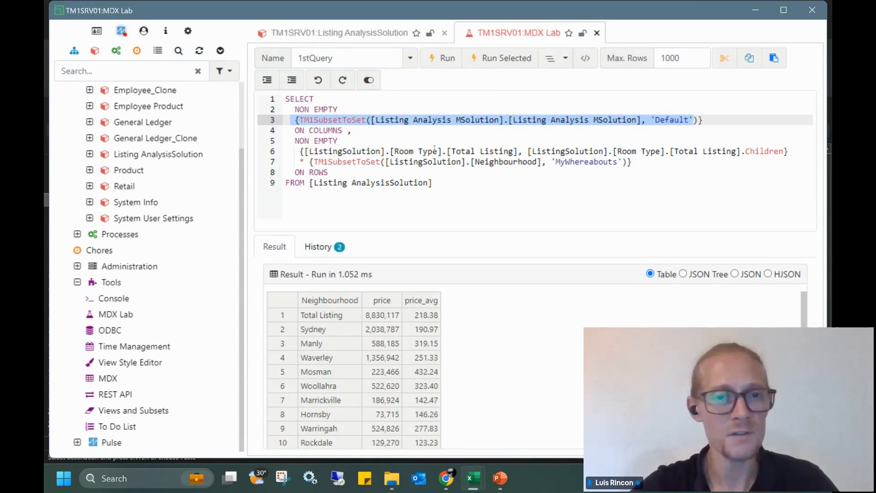
drag(365, 131, 787, 148)
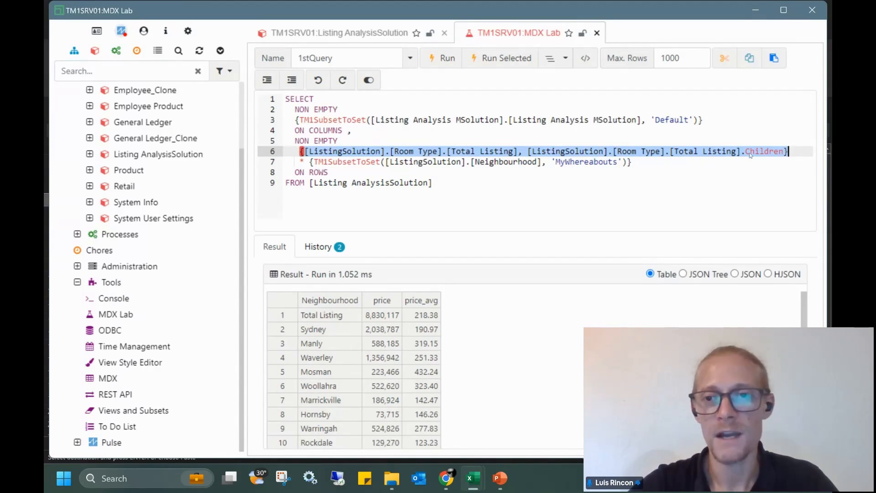
click(406, 172)
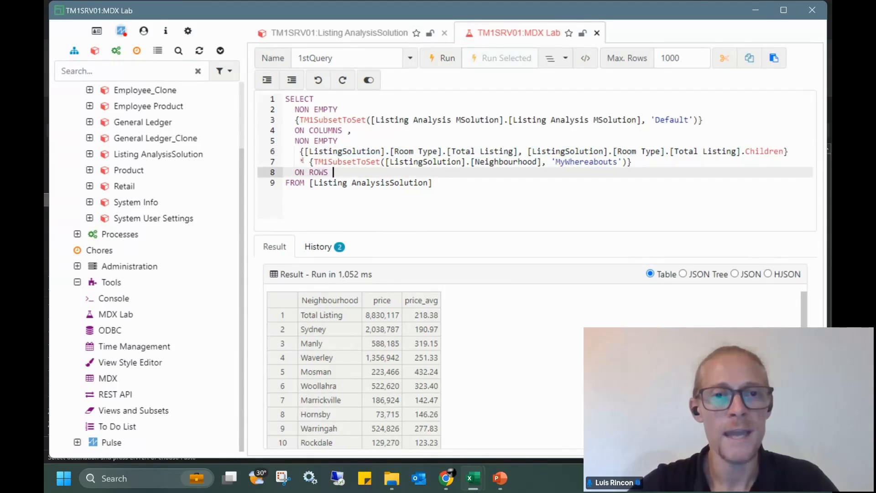
drag(300, 161, 633, 160)
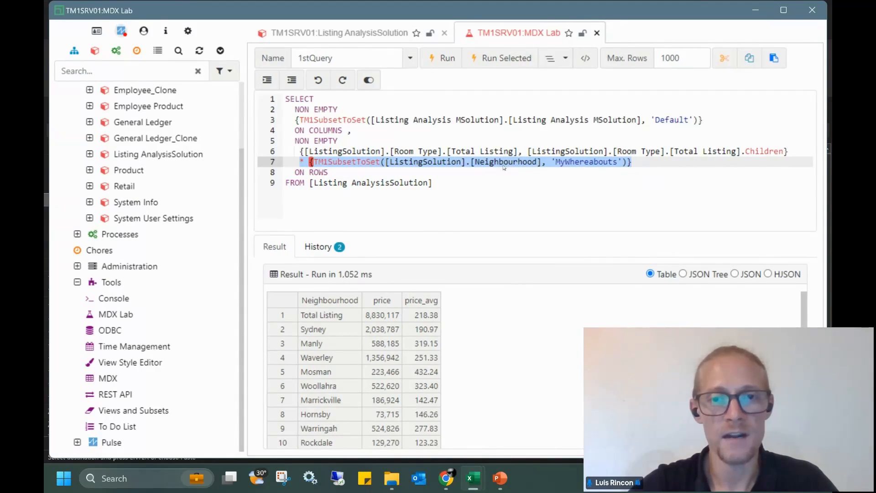
Run the Room Type by MyWhereabouts neighbourhood query with Ctrl+Enter
click(573, 163)
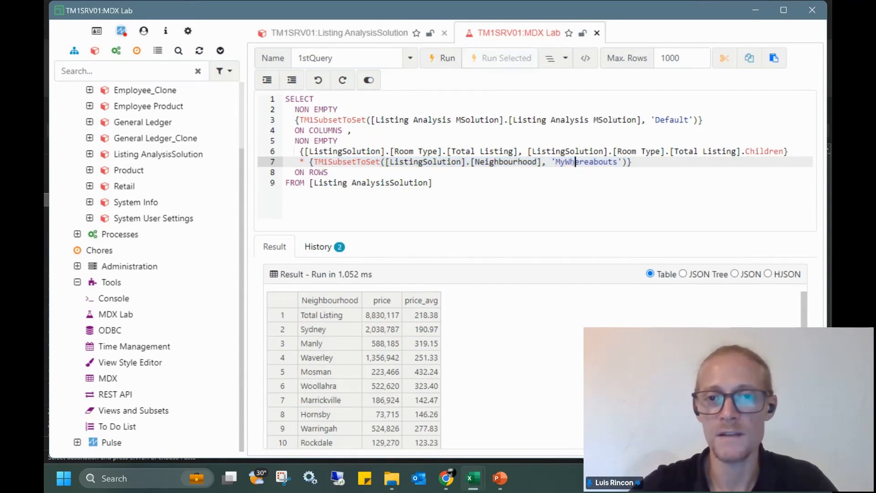
drag(554, 162, 619, 162)
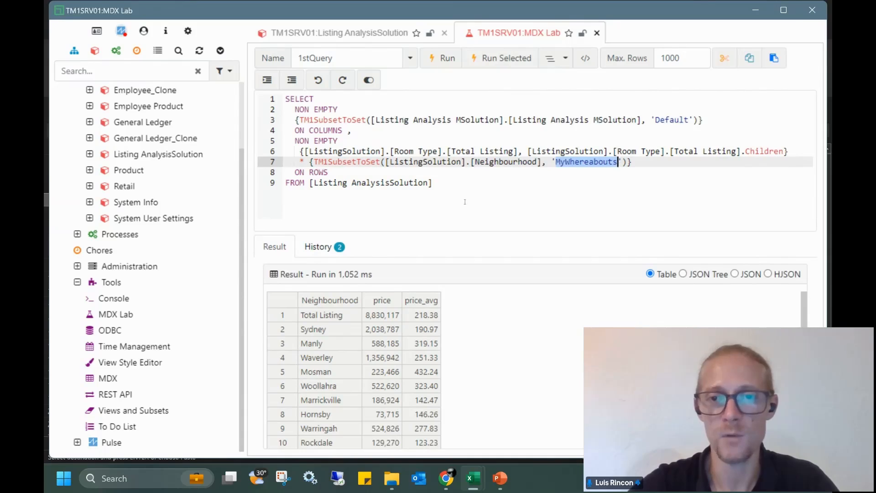
click(440, 185)
key(ctrl+Return)
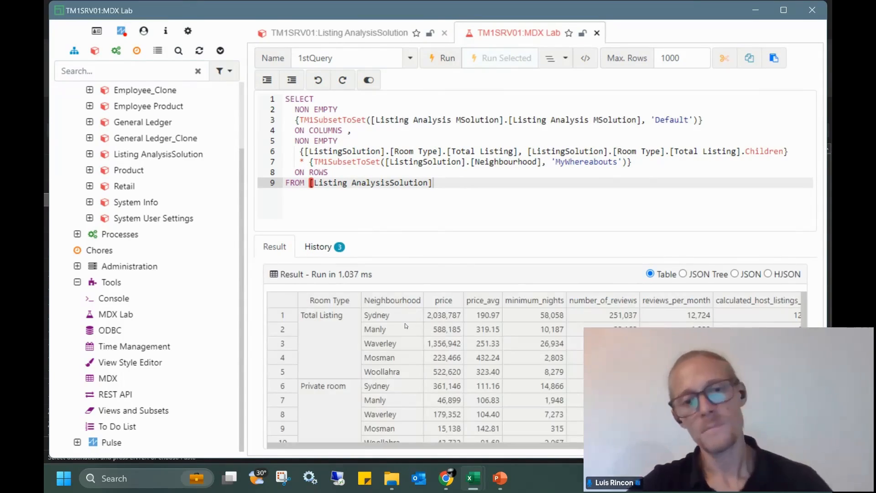
Inspect the results such as the Manly row, then bring the MDXForm Excel workbook forward
click(330, 335)
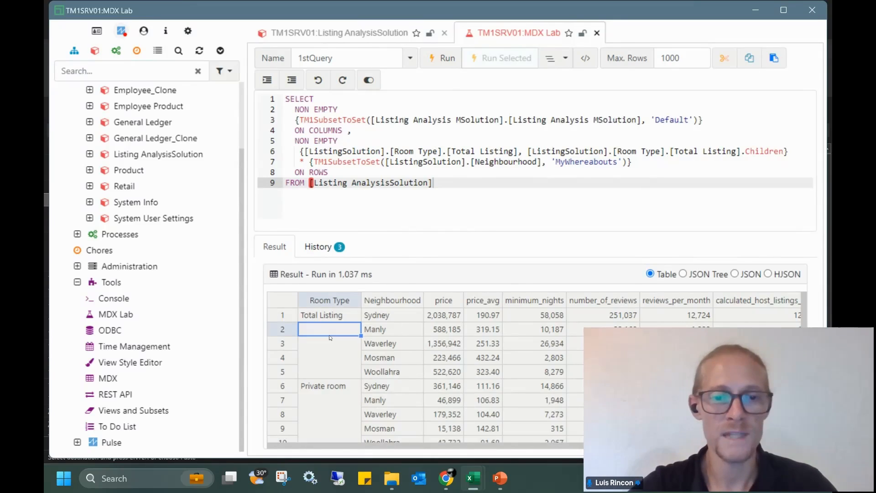
click(399, 333)
drag(453, 315, 751, 315)
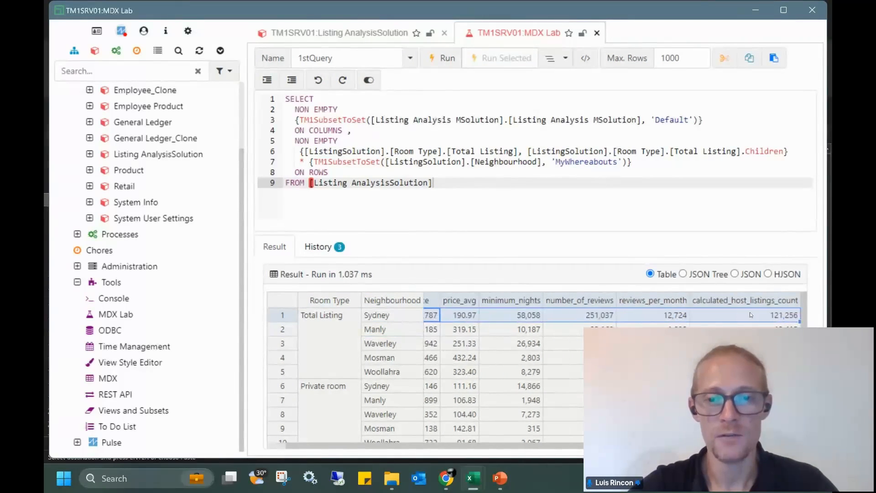
mouse_move(473, 478)
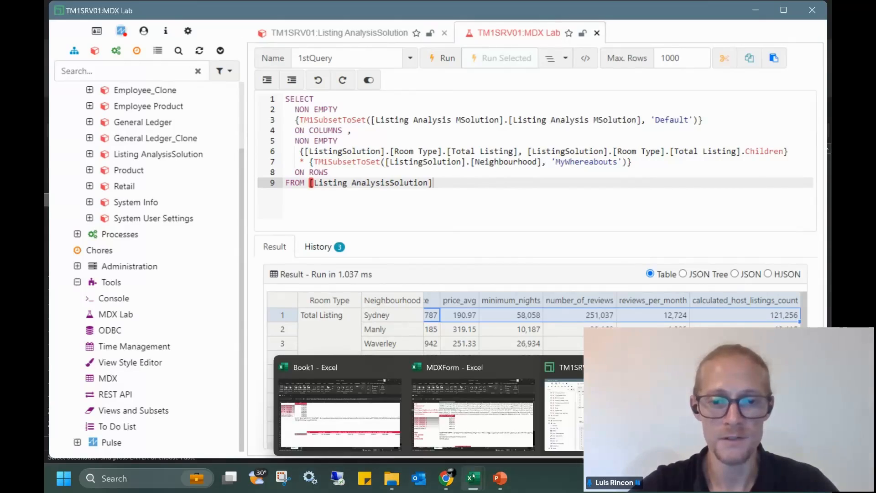
click(460, 417)
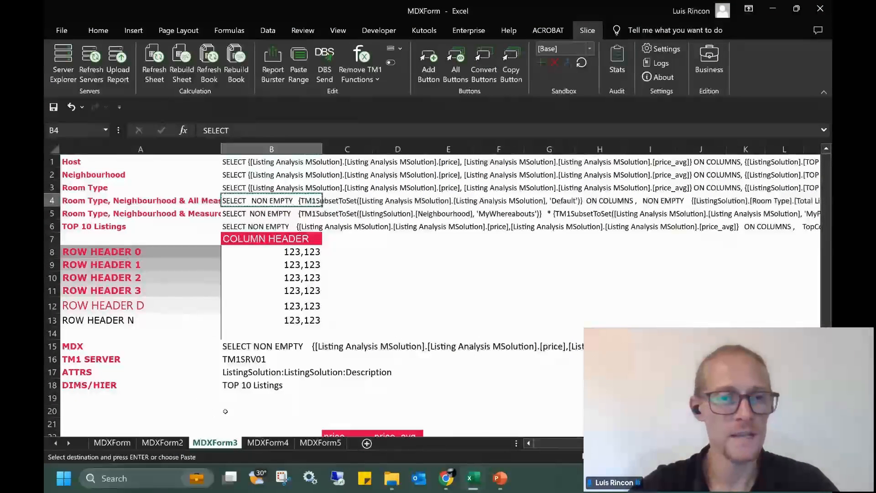
Change Dims cell B18 from TOP 10 Listings to 'Room Type, Neighbourhood & All Measures' and rebuild the sheet
click(315, 386)
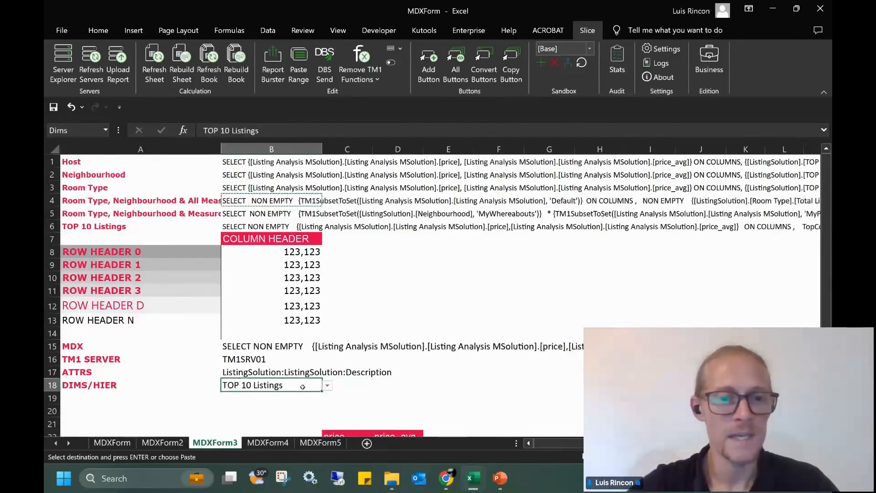
double_click(304, 387)
click(325, 387)
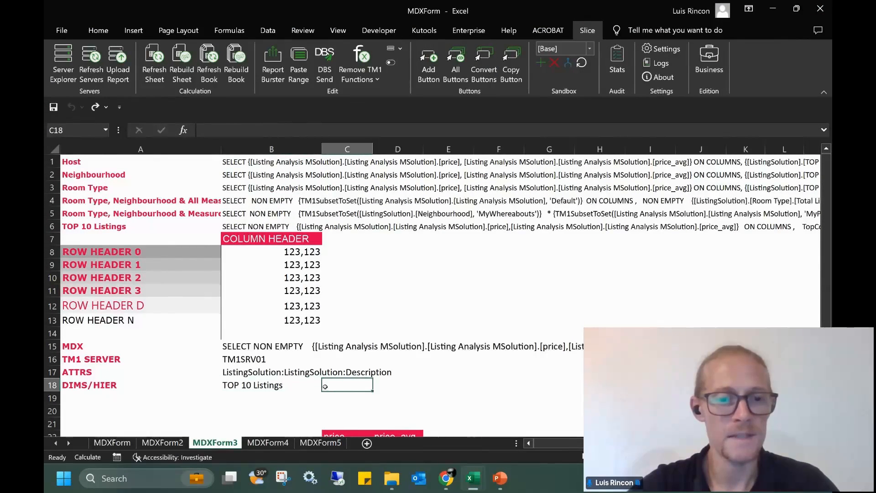
click(289, 386)
scroll(289, 385, down, 2)
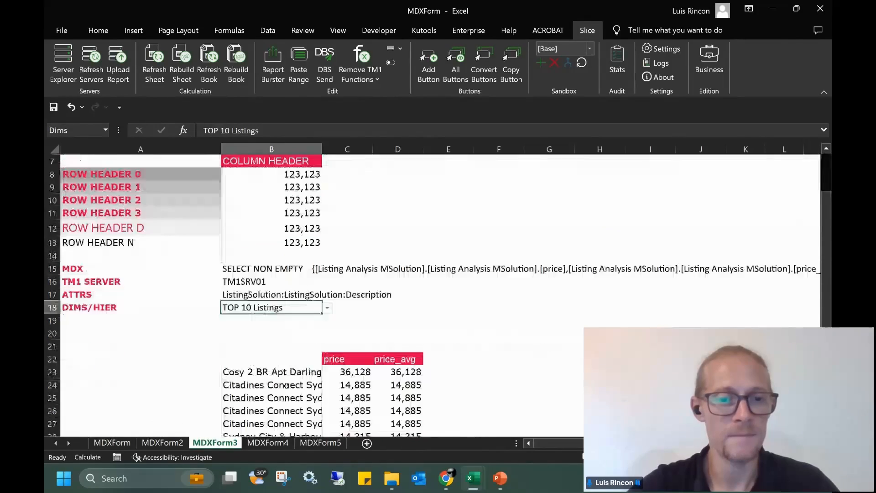
click(323, 311)
click(306, 309)
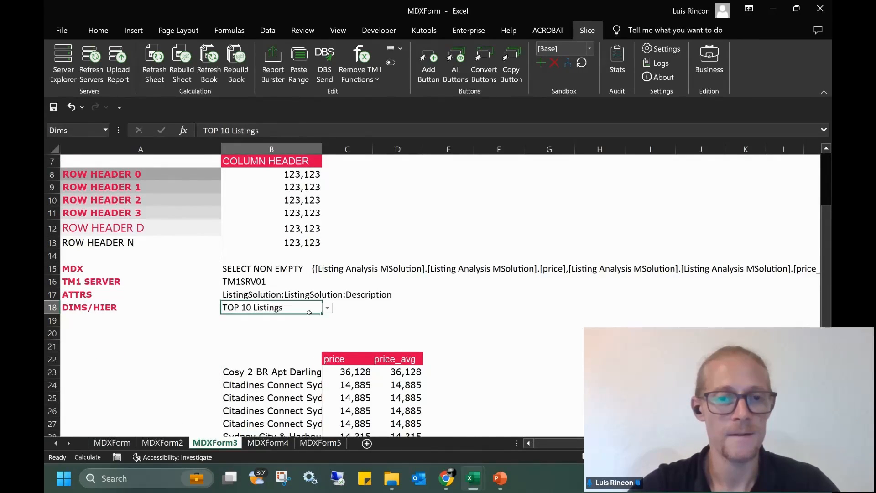
click(327, 308)
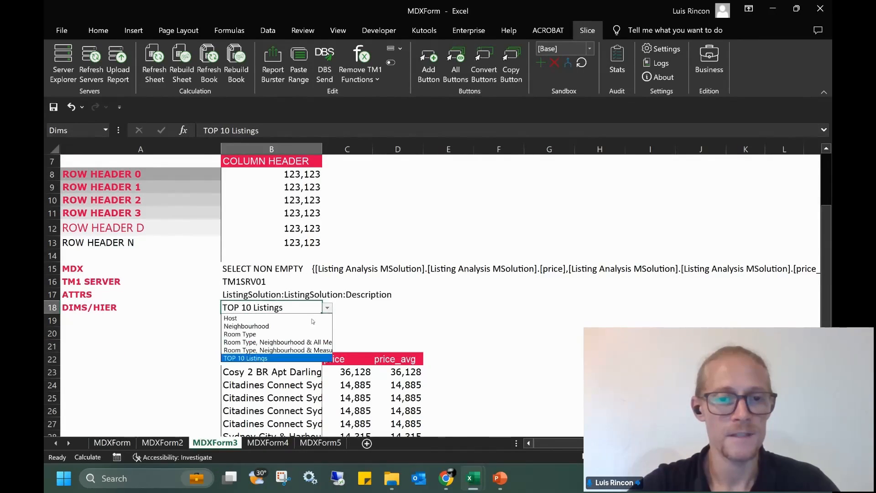
click(289, 341)
click(405, 318)
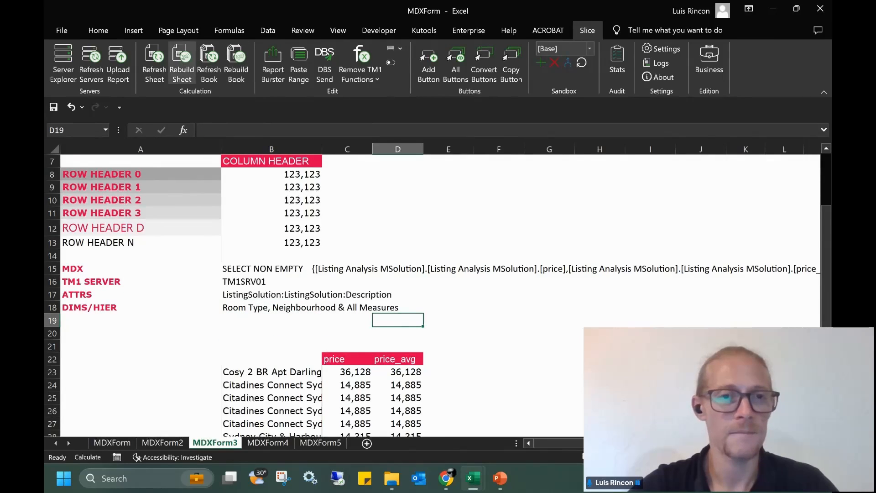
click(182, 64)
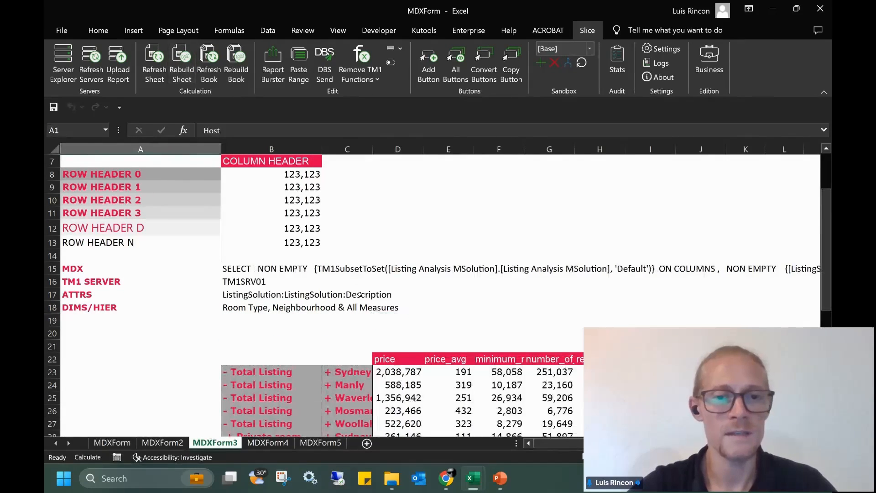
Widen column C so the suburb names show in full
click(398, 149)
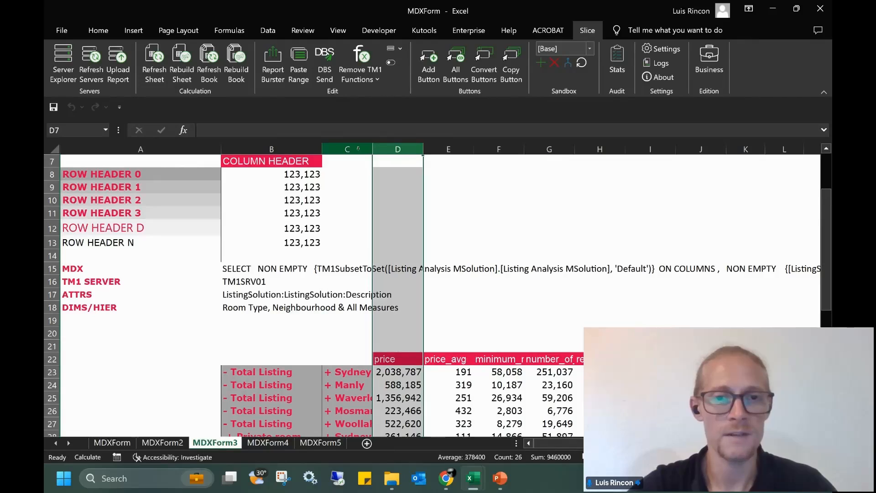
click(358, 149)
drag(371, 149, 429, 150)
Review the neighbourhood rows, row 22 measure headers and Total Listing cell, then select Dims cell B18
scroll(450, 308, down, 2)
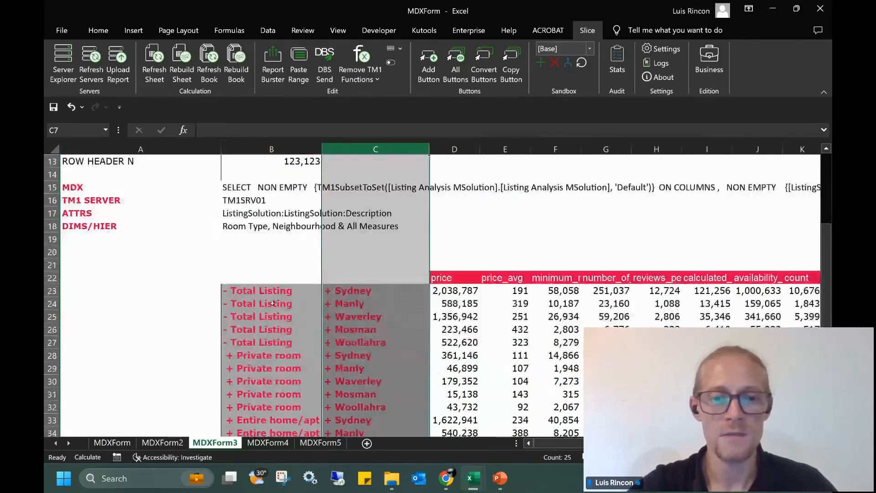
drag(265, 291, 274, 420)
scroll(284, 319, down, 3)
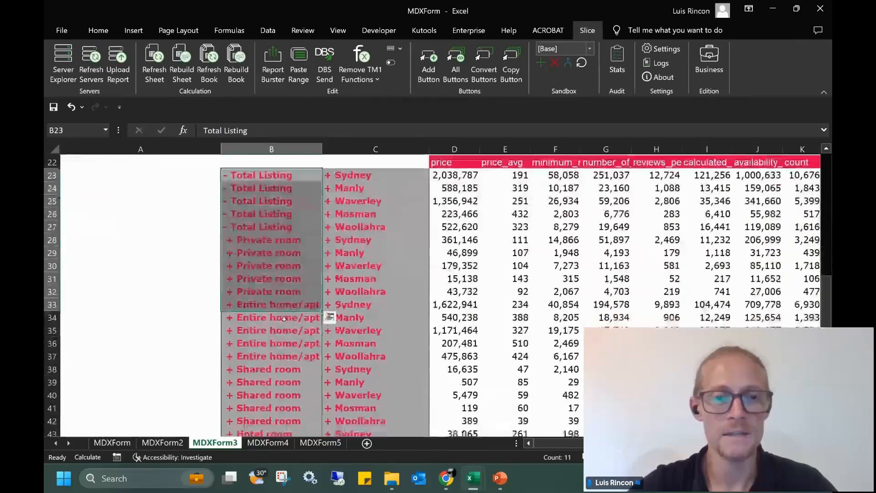
drag(353, 187, 377, 354)
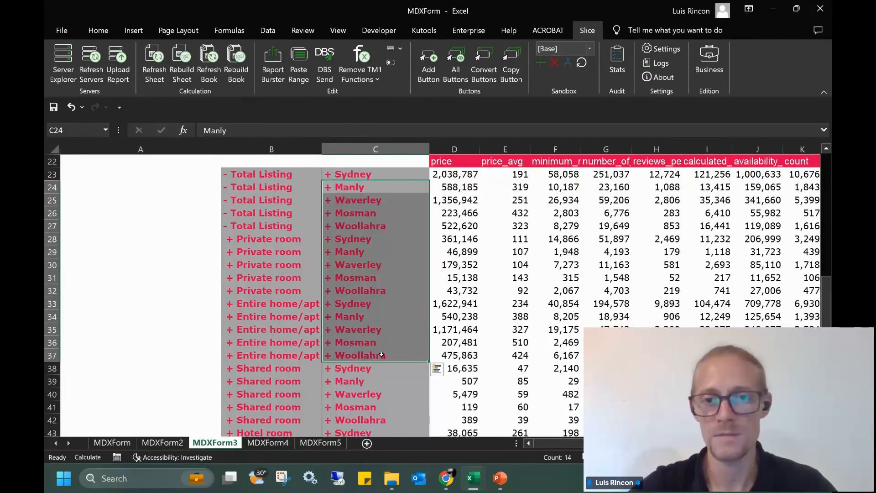
scroll(382, 356, up, 5)
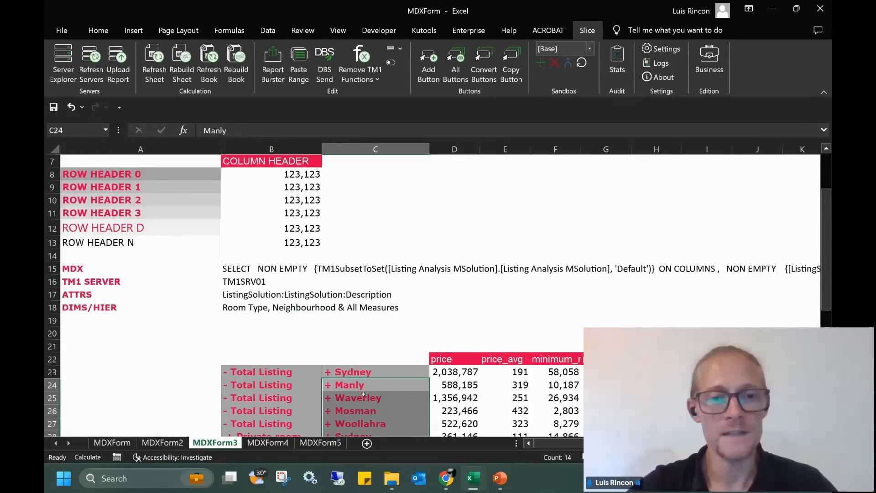
click(362, 373)
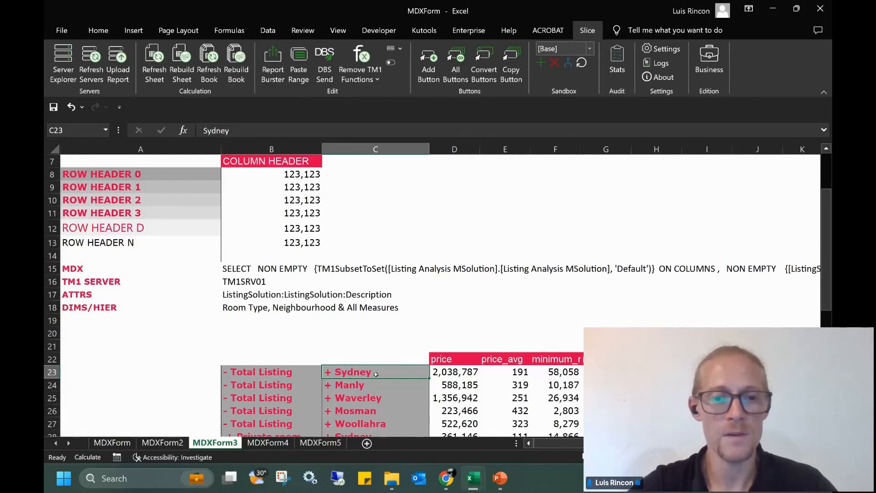
drag(444, 358, 607, 359)
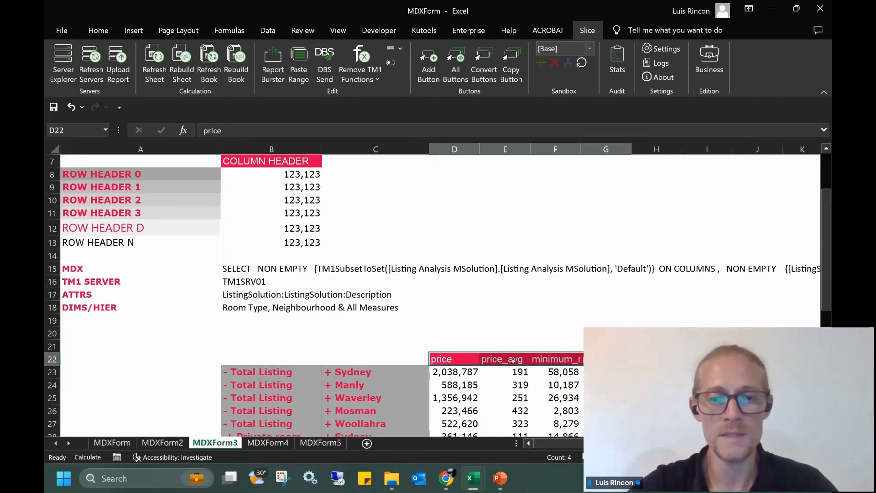
click(274, 388)
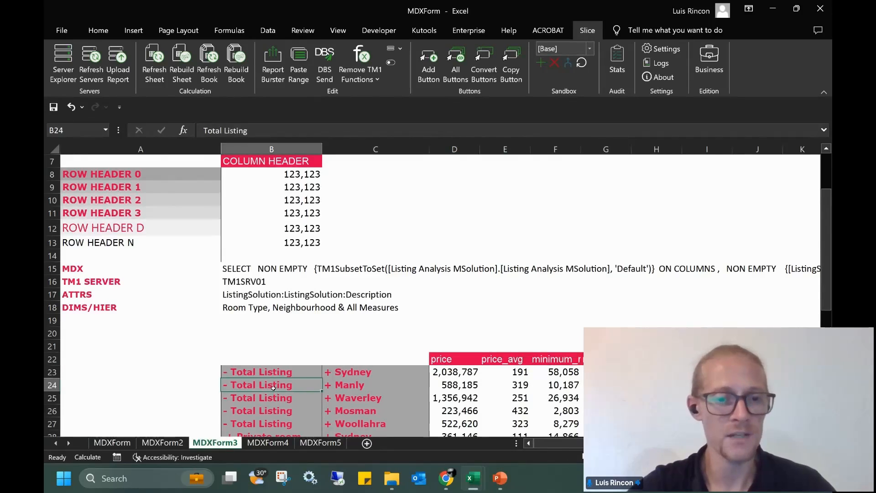
click(228, 308)
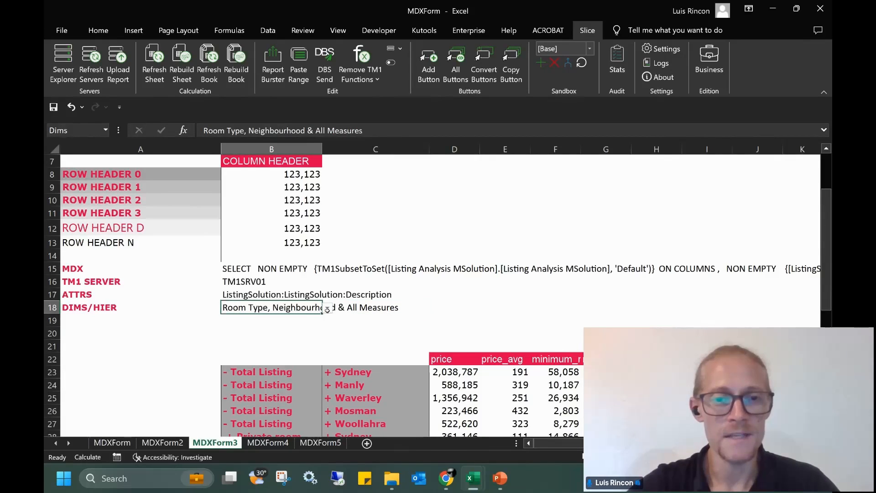
Choose 'Room Type, Neighbourhood & Measure' in B18 and rebuild the sheet
click(327, 308)
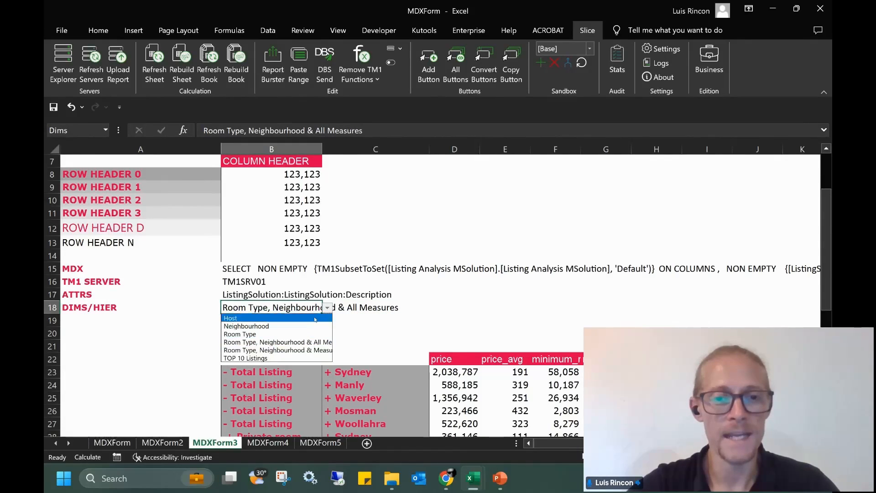
click(297, 351)
click(283, 333)
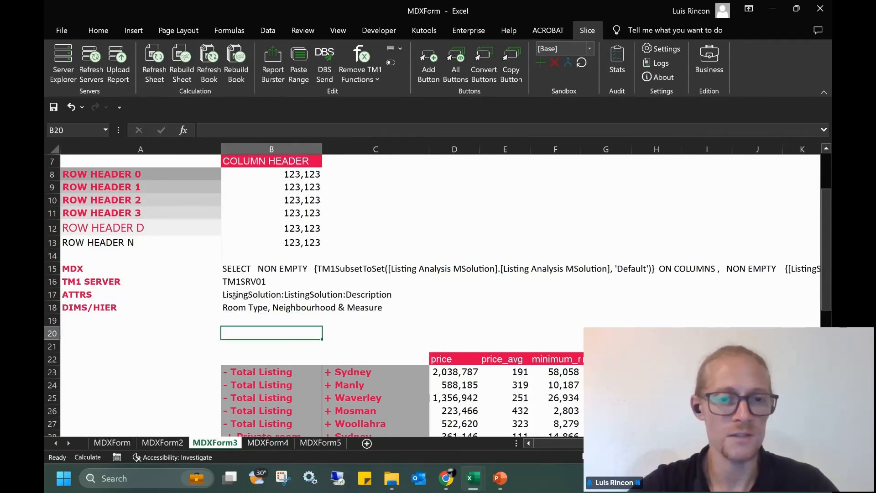
click(183, 66)
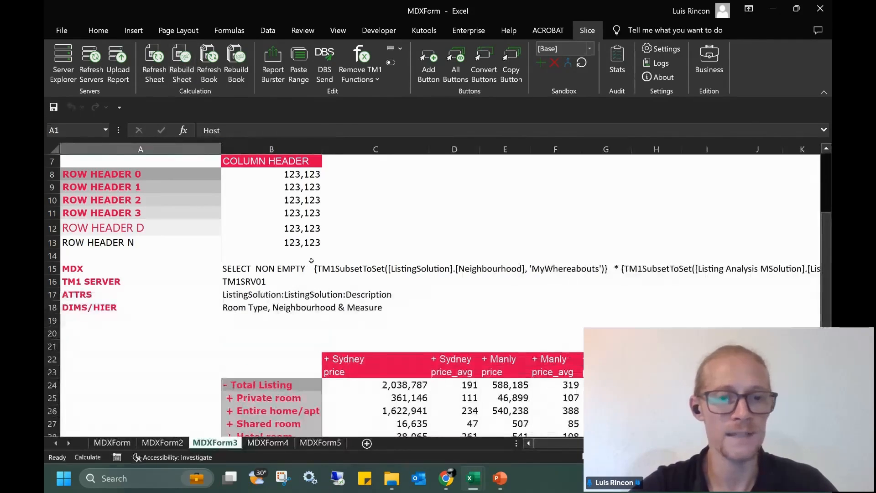
Review the new suburb and measure column headers, including the price header in C23
drag(350, 361, 707, 372)
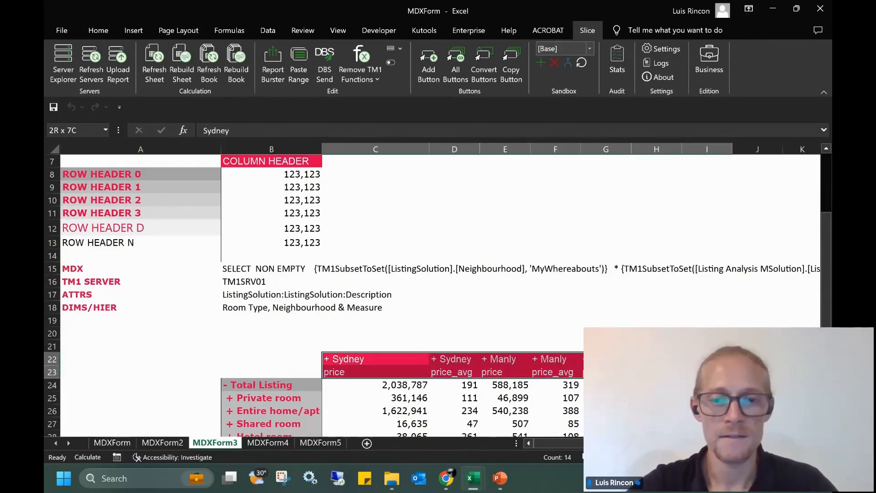
click(408, 372)
scroll(409, 372, down, 2)
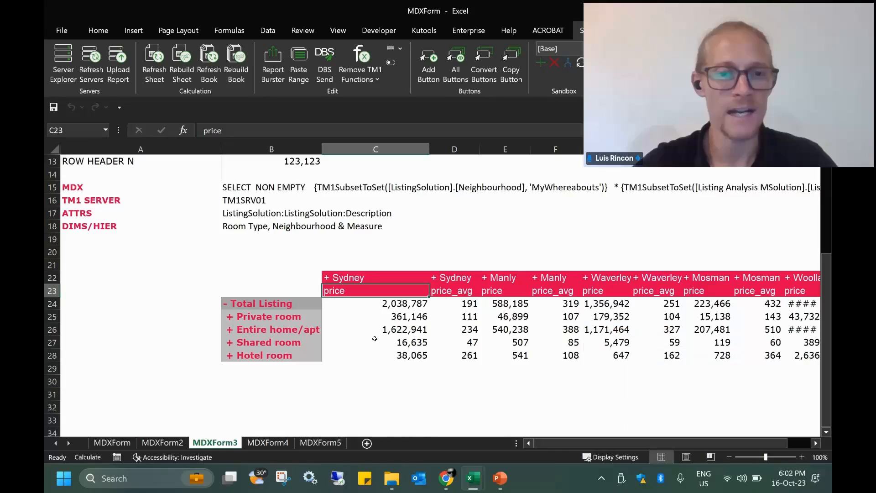
click(276, 288)
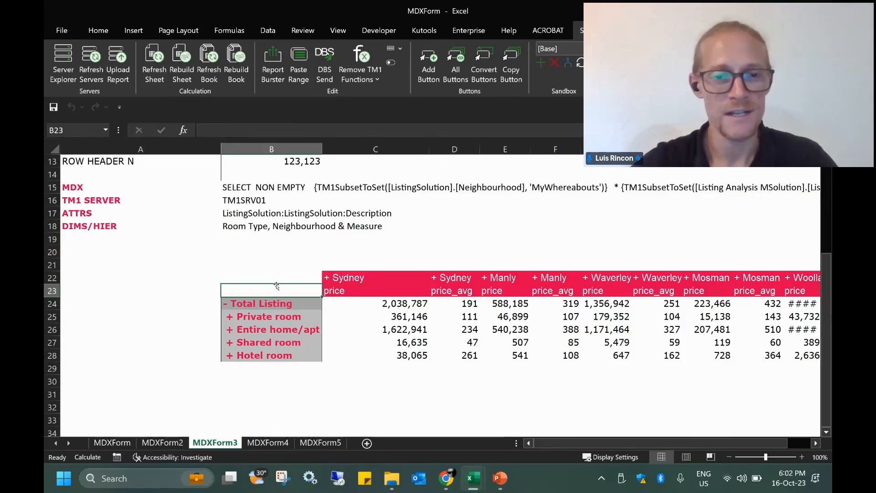
scroll(301, 276, up, 4)
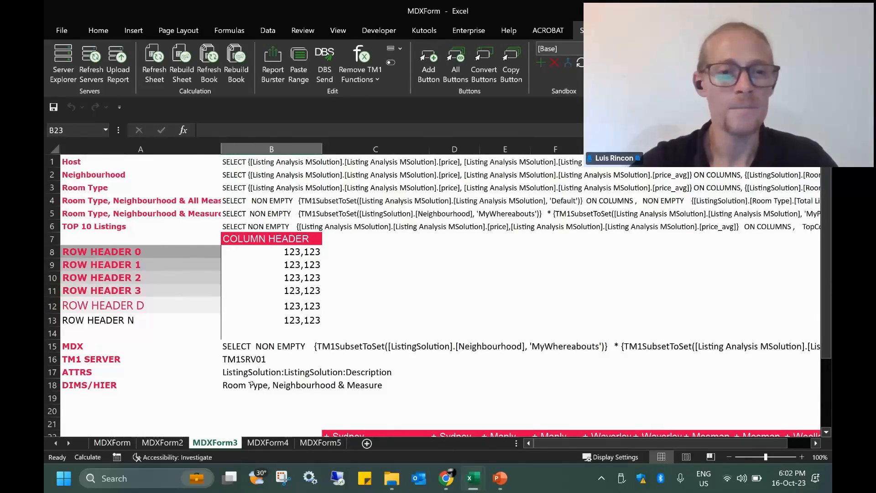
Copy the TOP 10 Listings MDX query from cell B6
click(102, 225)
click(252, 226)
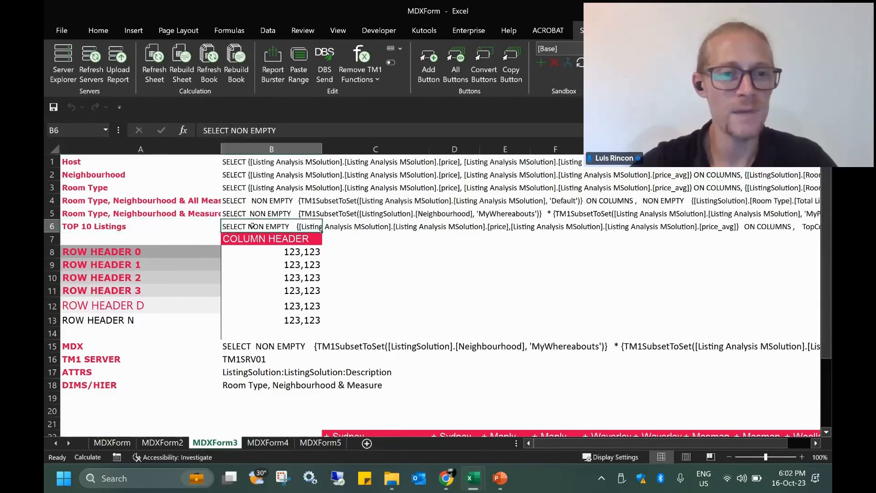
key(ctrl+c)
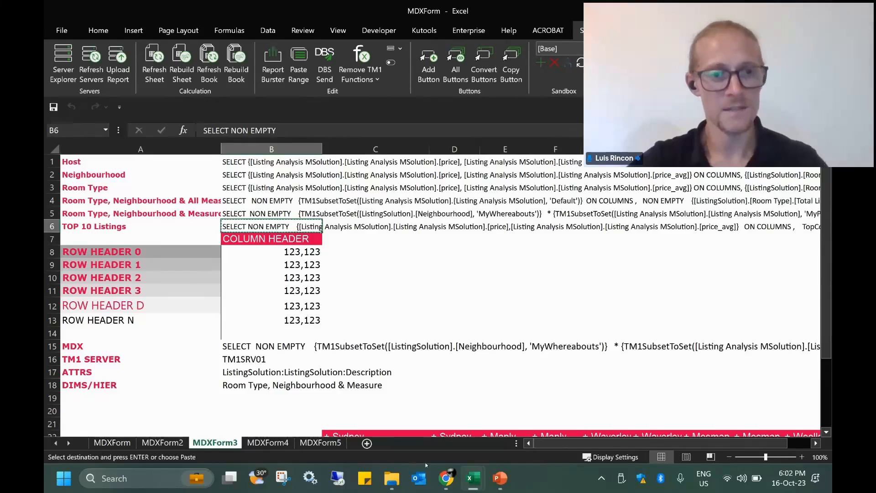
Paste the query into MDX Lab, removing the surrounding quotes and the stray space before the comma
mouse_move(473, 484)
click(606, 410)
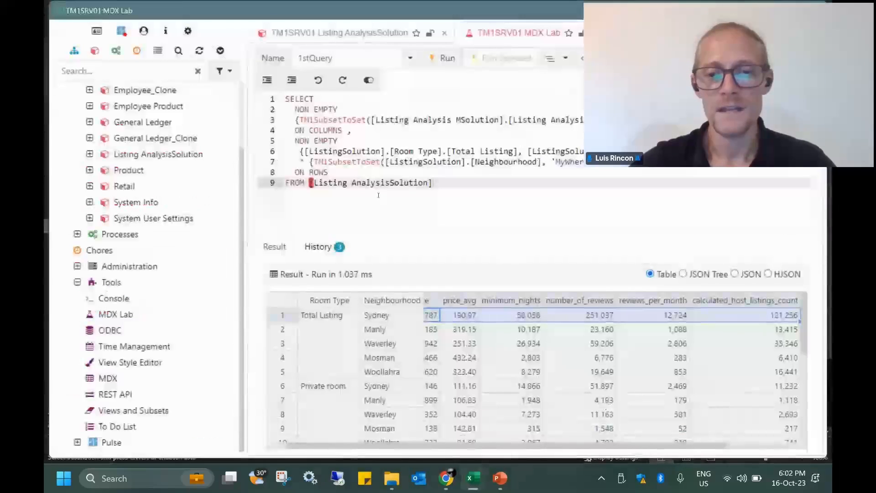
drag(441, 184, 260, 93)
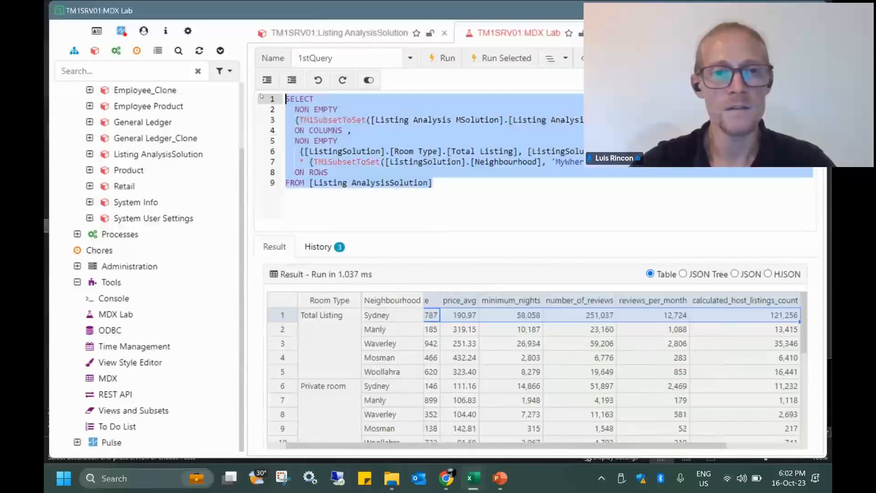
key(ctrl+v)
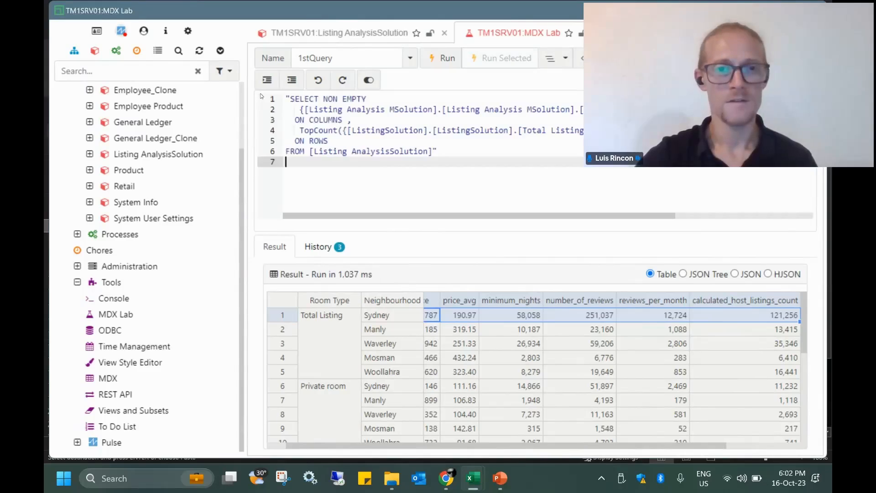
key(BackSpace)
key(BackSpace)
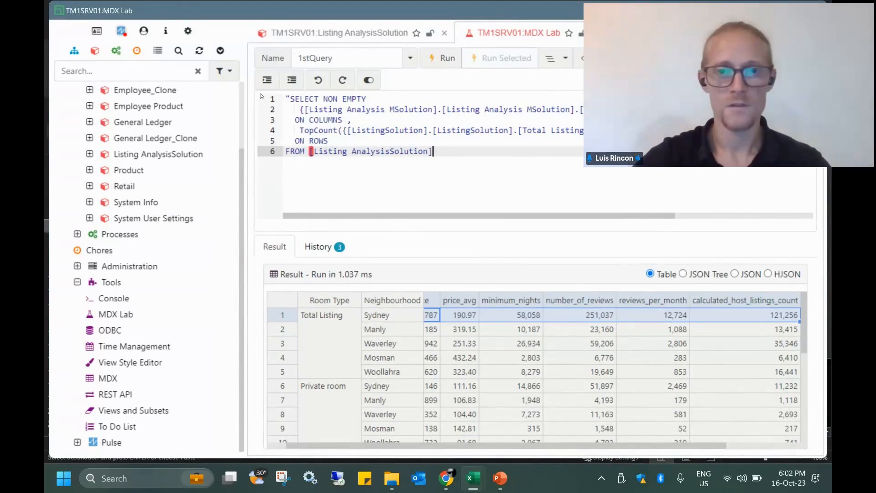
click(286, 99)
key(Delete)
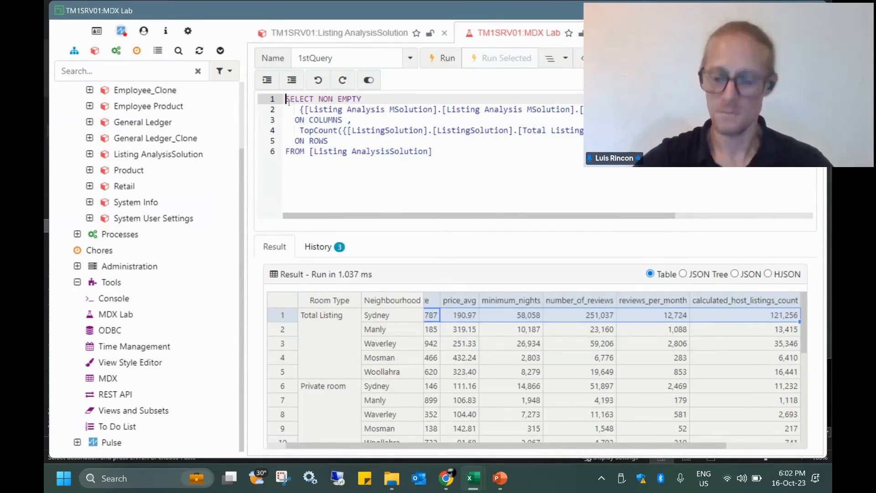
click(362, 138)
click(348, 120)
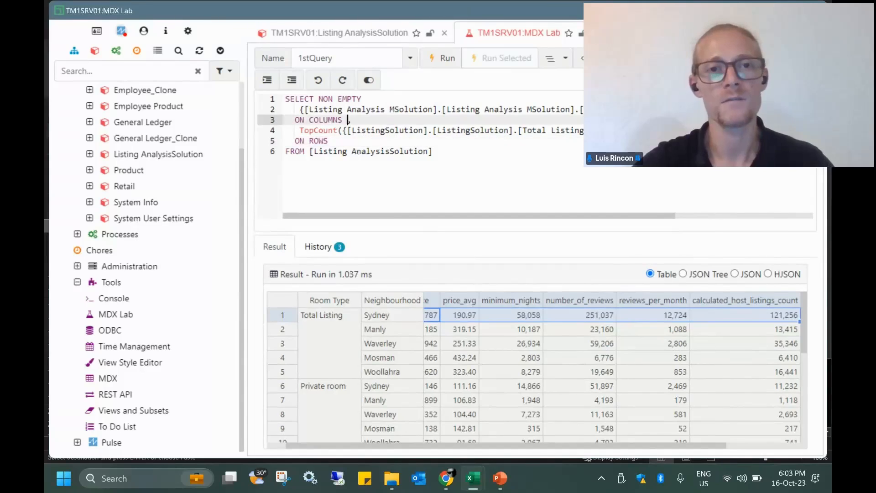
key(BackSpace)
click(489, 155)
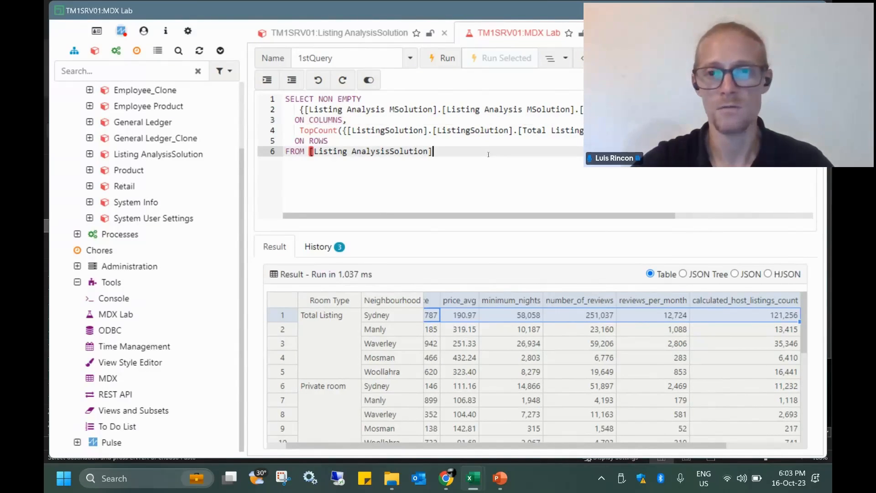
Review the price column set and the TopCount ranking by price_avg, leaving nothing selected
drag(310, 109, 594, 109)
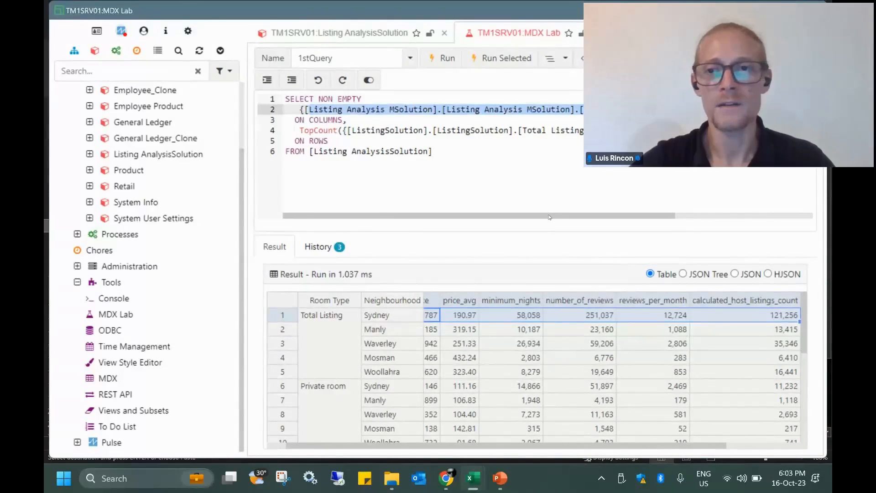
drag(550, 217, 684, 213)
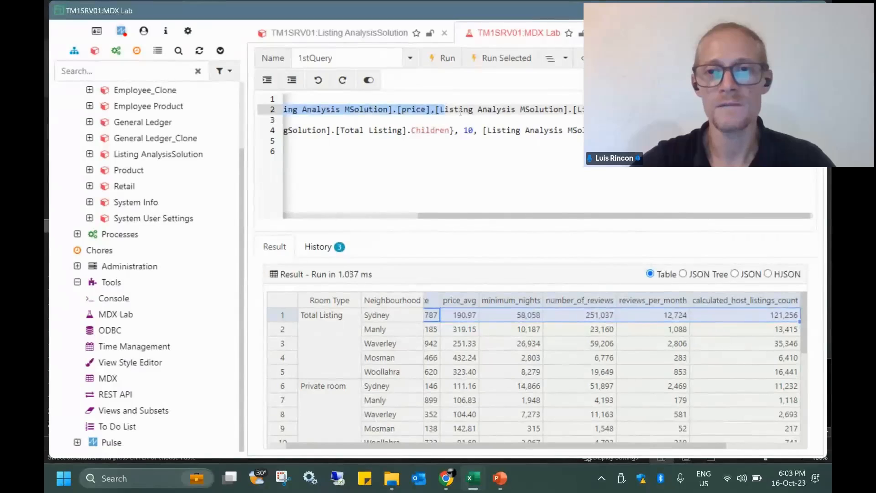
click(419, 113)
double_click(413, 111)
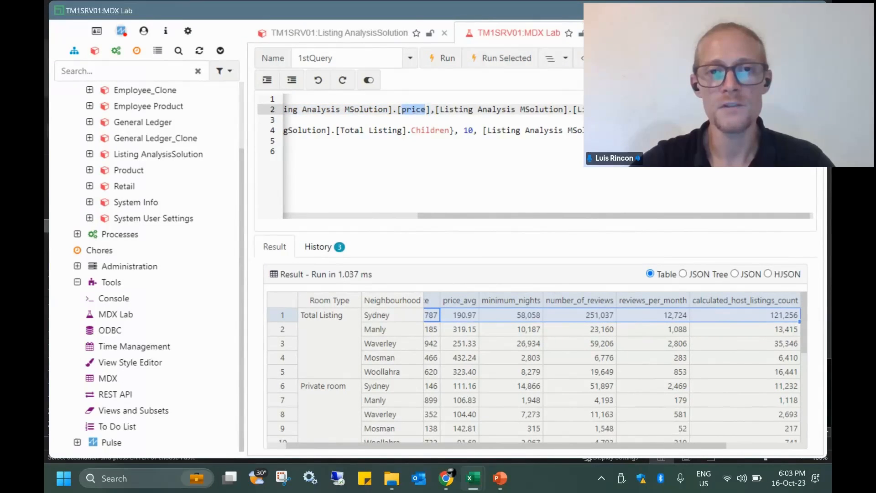
click(415, 111)
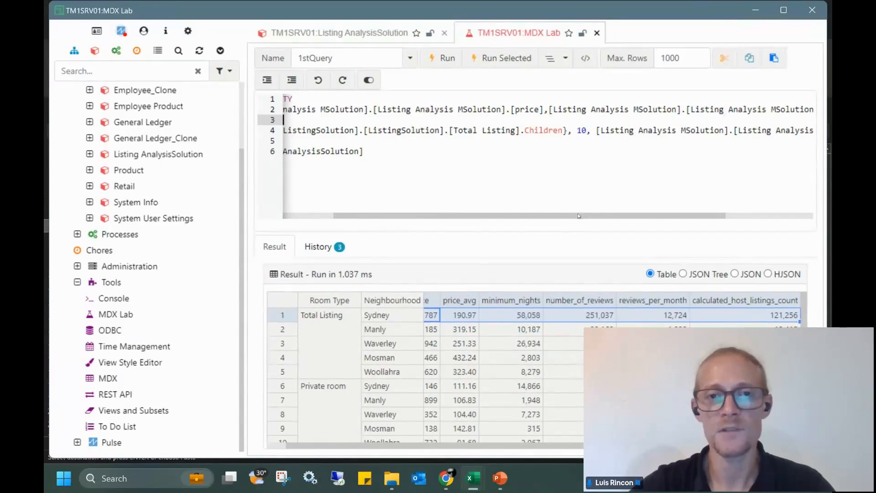
drag(579, 215, 529, 215)
key(Down)
key(Down)
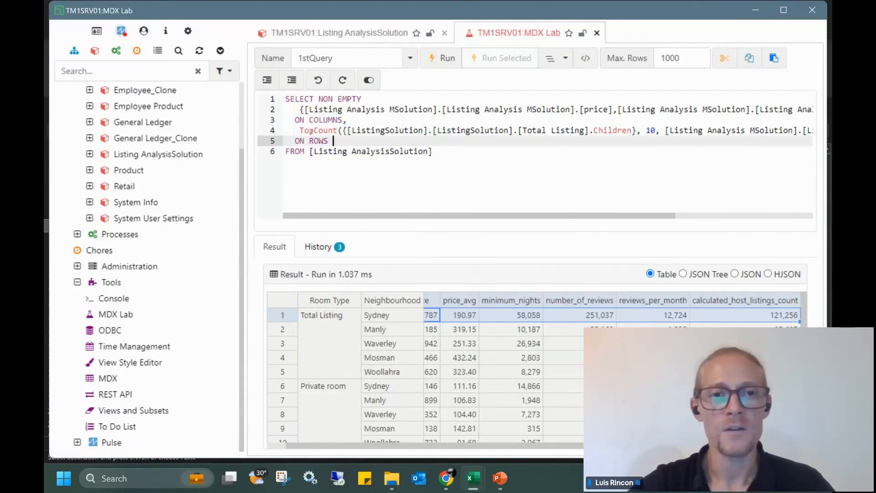
drag(297, 132, 647, 130)
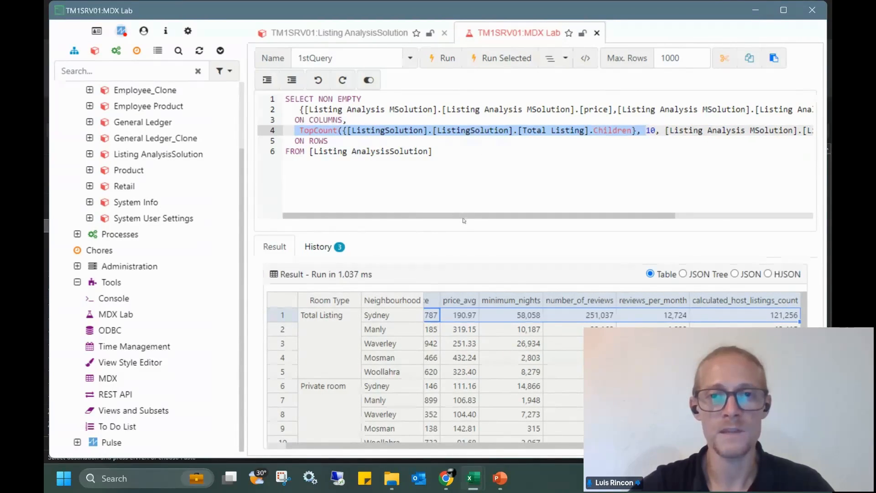
drag(469, 215, 626, 215)
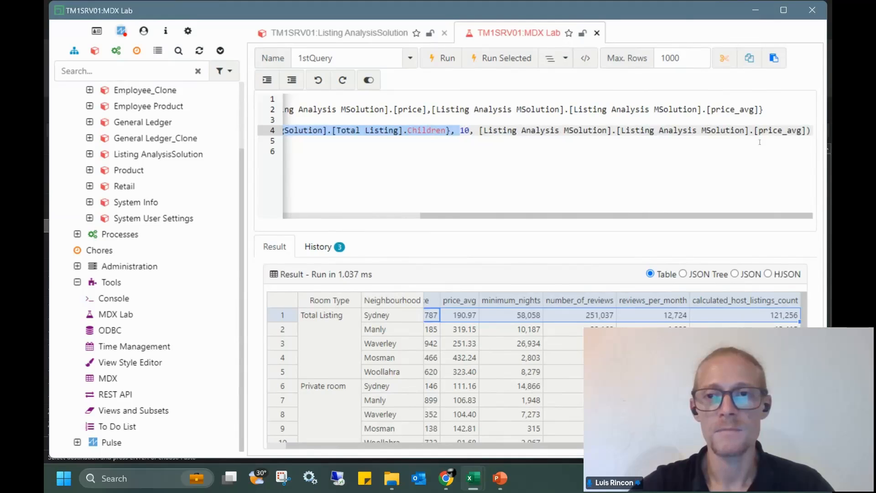
drag(804, 131, 754, 131)
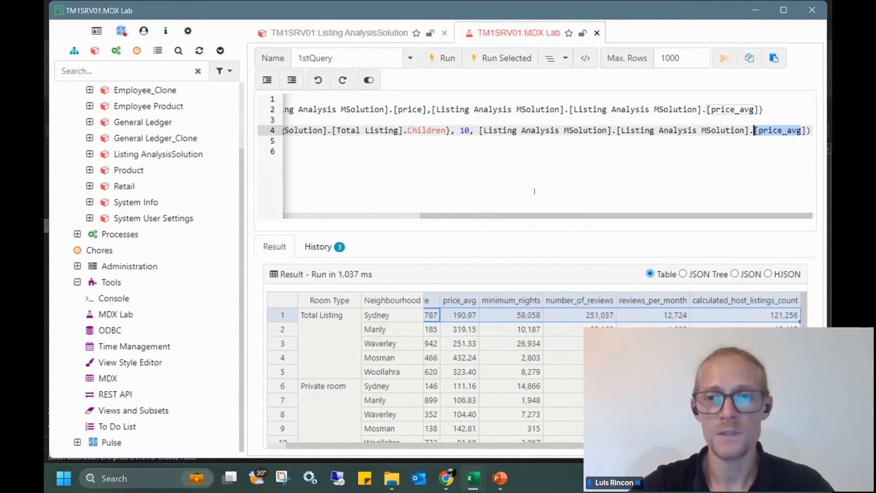
click(421, 158)
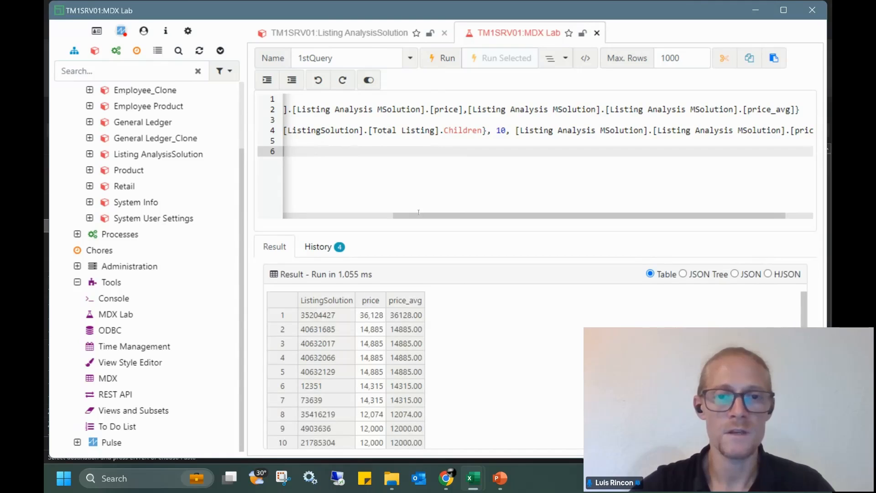
Check the top listing's price 36,128 against its price_avg 36128.00, then return to the MDXForm workbook
drag(424, 218, 306, 216)
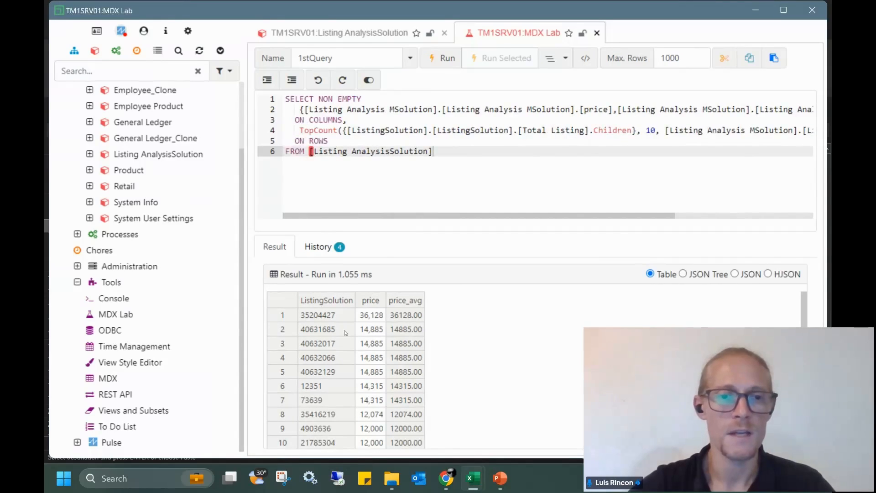
drag(342, 321, 334, 415)
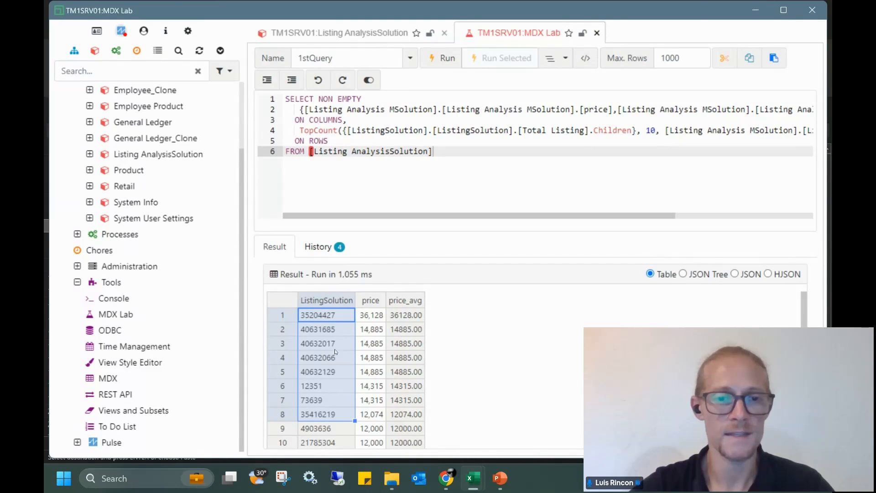
click(372, 316)
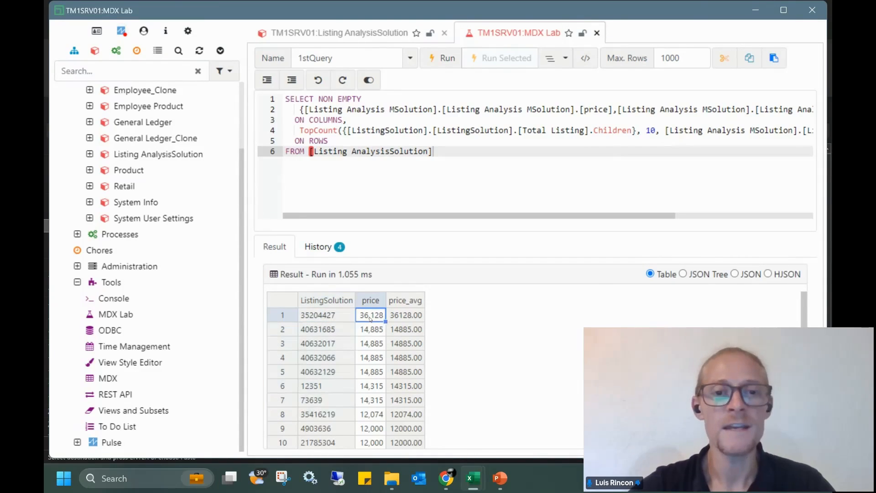
click(408, 315)
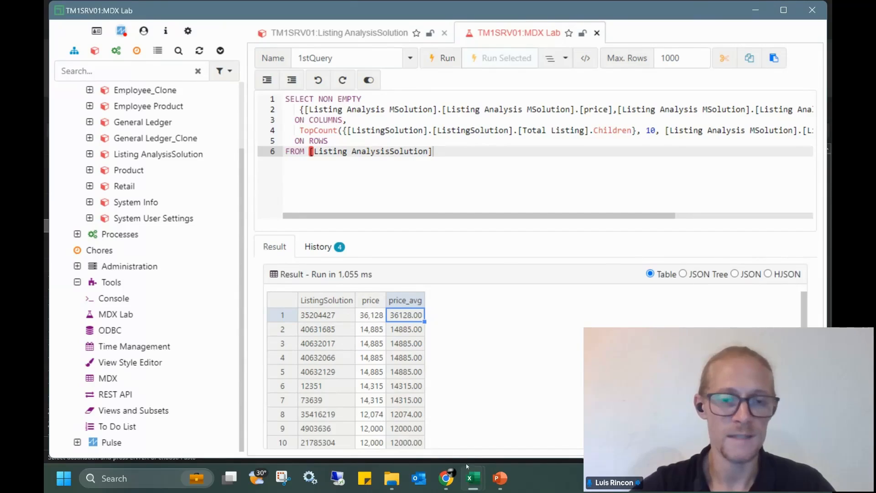
mouse_move(467, 466)
click(466, 439)
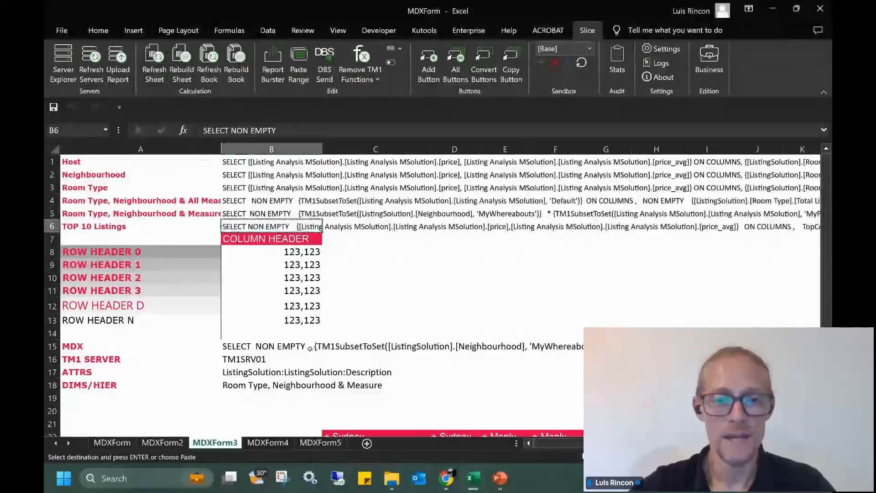
Set B18's DIMS/HIER to TOP 10 Listings and rebuild the sheet
click(320, 385)
scroll(321, 349, down, 1)
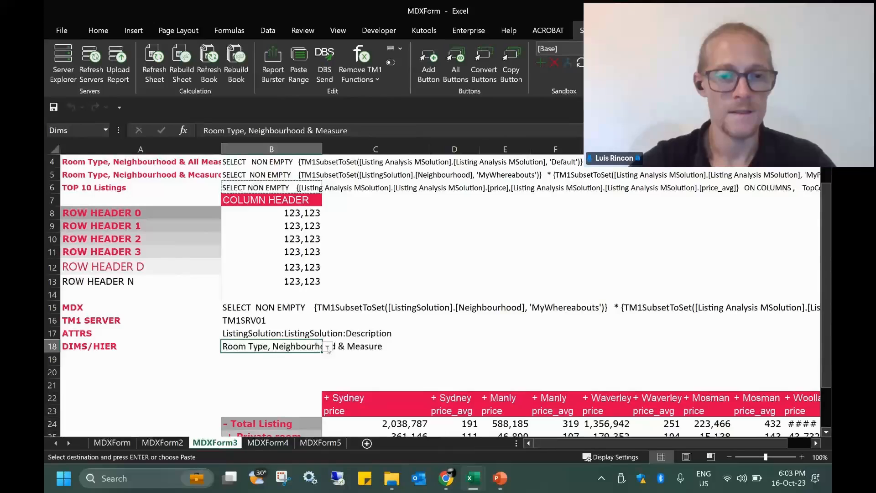
click(328, 347)
click(264, 398)
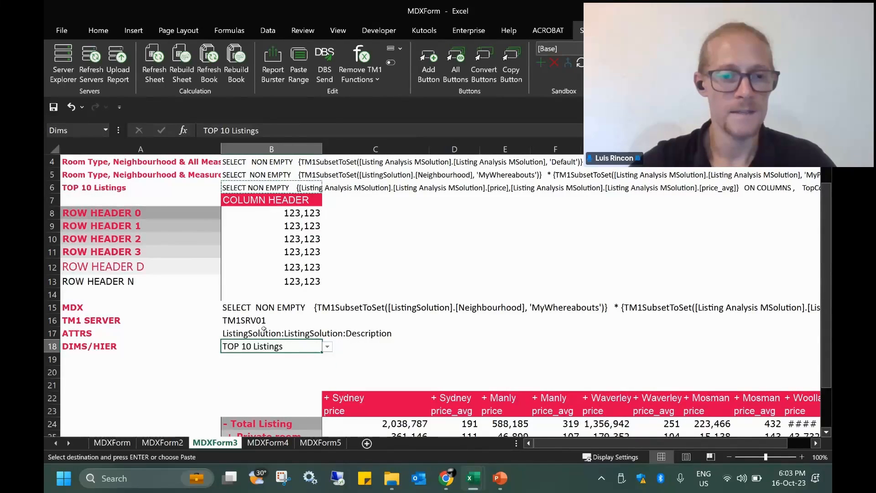
click(181, 64)
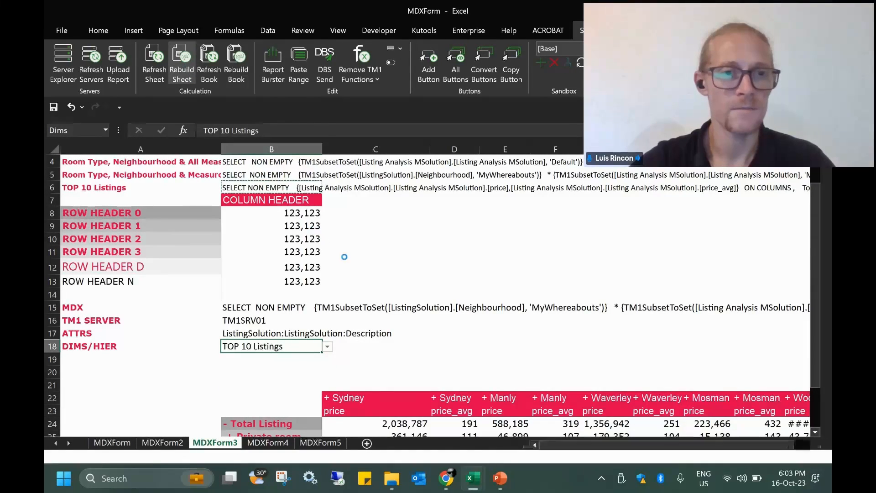
Widen column B to show the ten listing names in B23:B32
scroll(328, 238, down, 3)
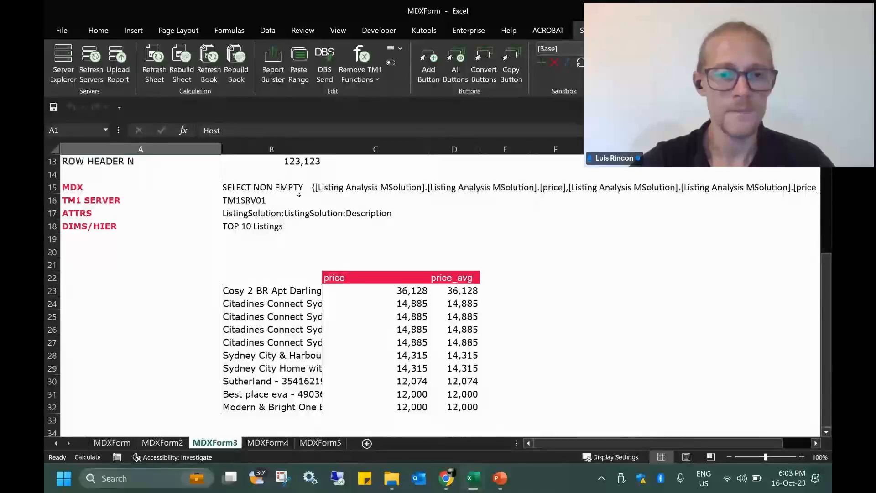
drag(322, 149, 369, 149)
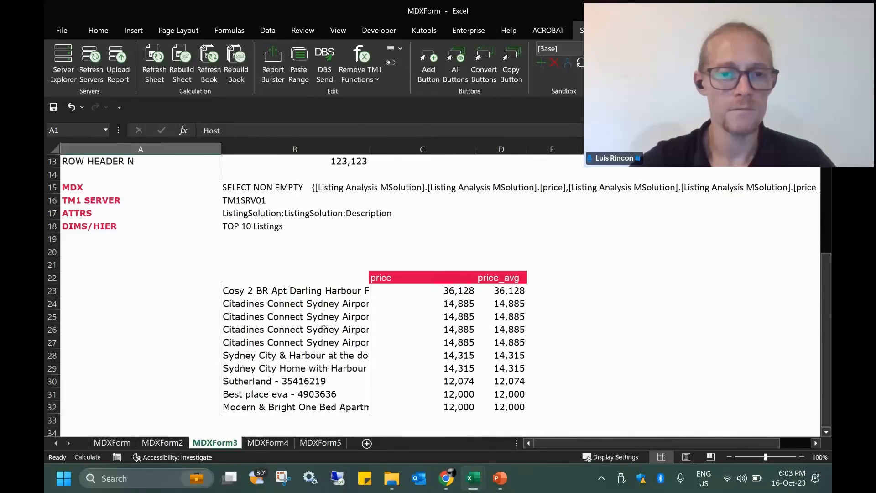
click(282, 291)
key(ctrl+shift+Down)
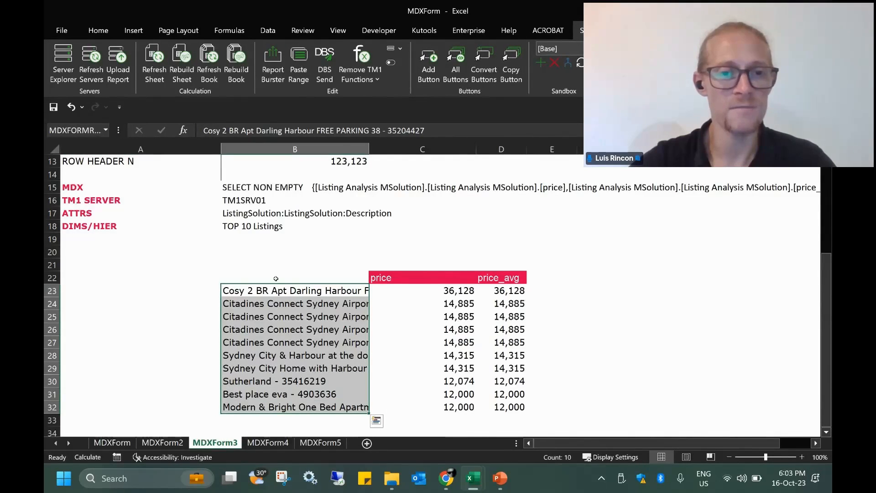
click(276, 279)
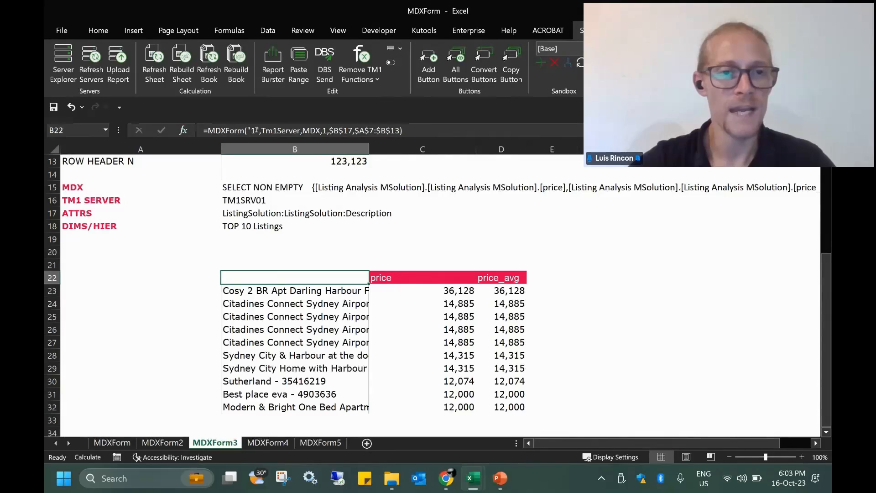
Review B22's MDXForm formula and its Attributes reference $B$17, then commit it
click(183, 131)
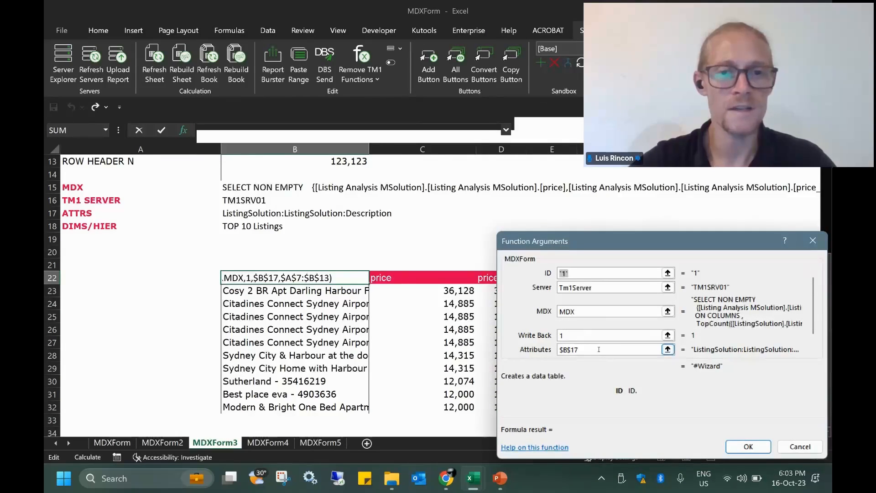
scroll(599, 350, down, 1)
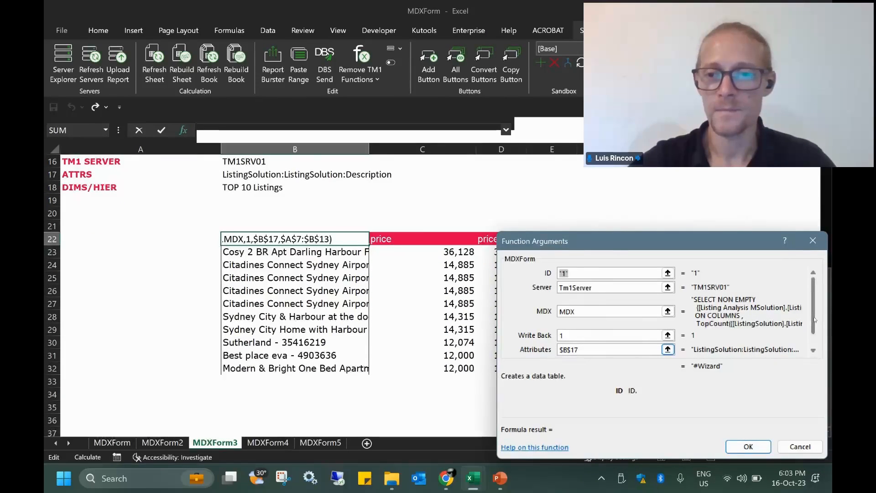
scroll(814, 335, down, 1)
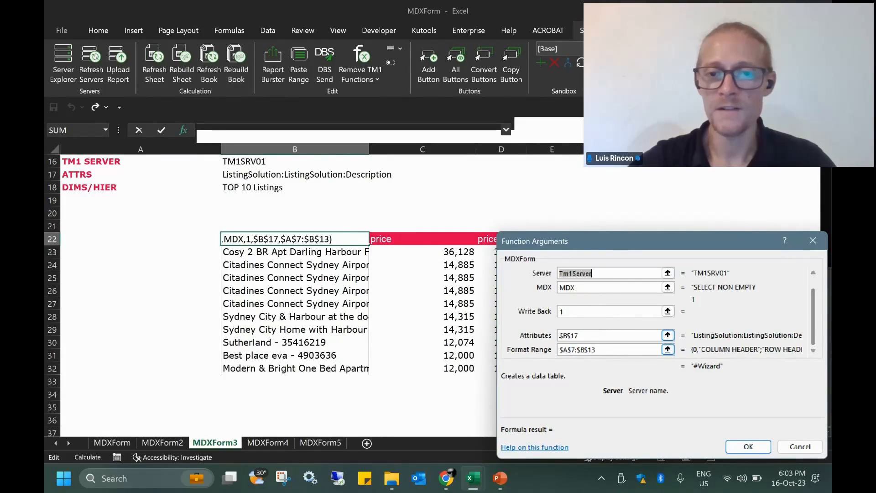
click(587, 336)
double_click(584, 336)
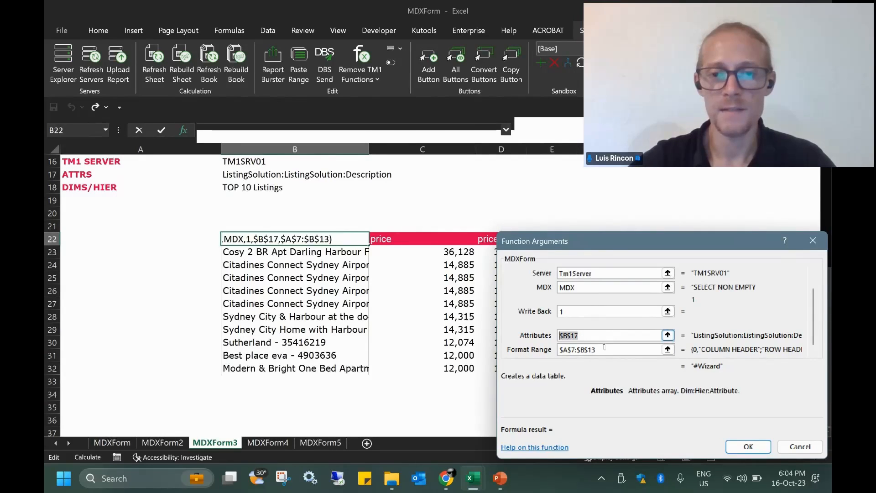
key(Return)
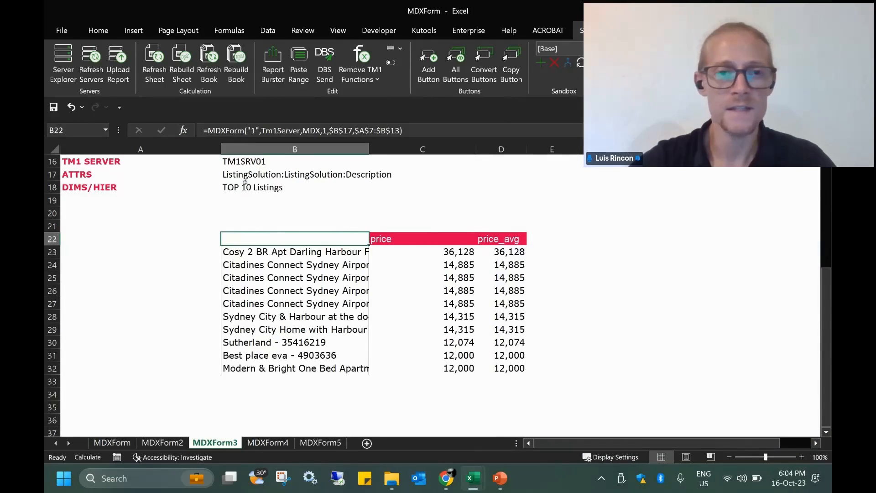
click(228, 176)
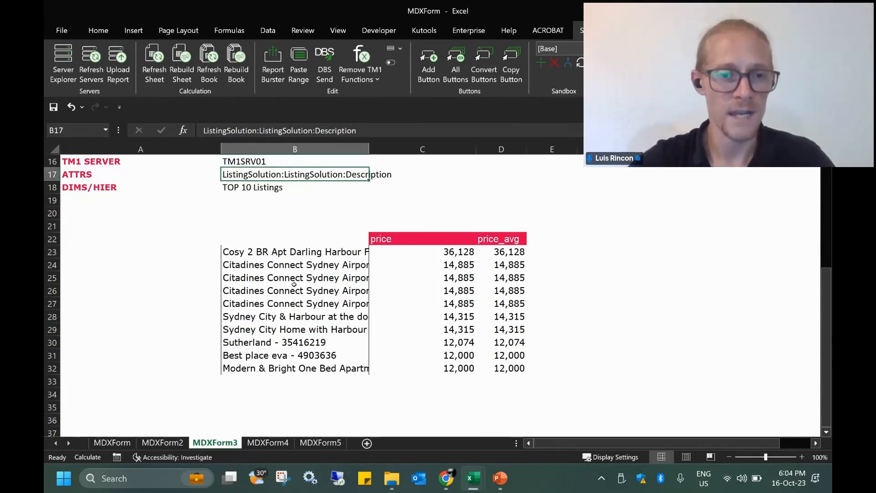
Widen column B to show full listing descriptions and switch to the MDXForm4 sheet
click(305, 252)
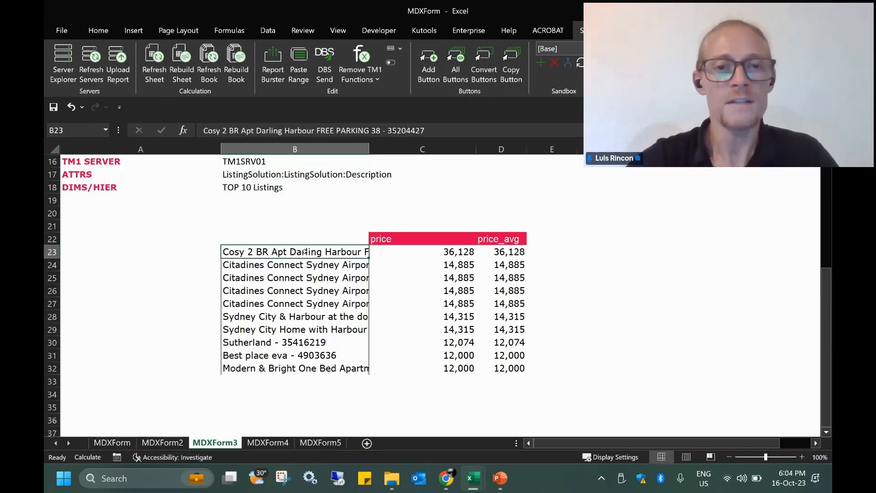
drag(369, 150, 411, 159)
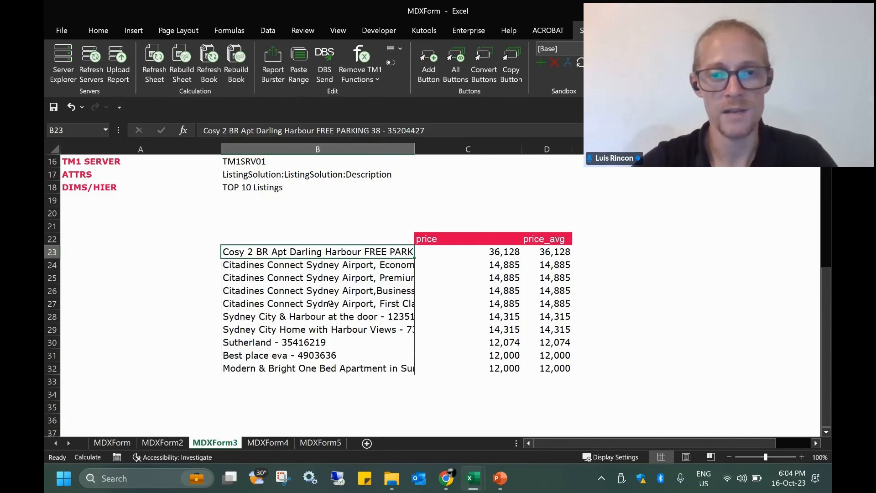
scroll(330, 303, up, 4)
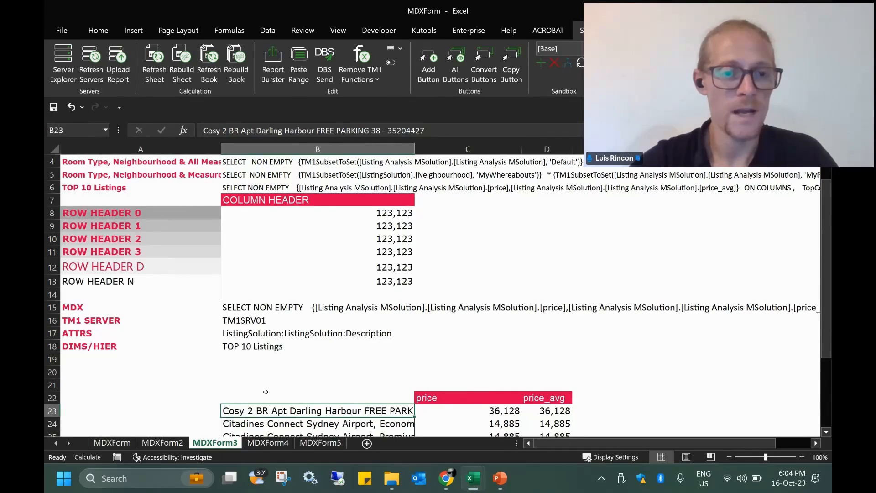
click(263, 444)
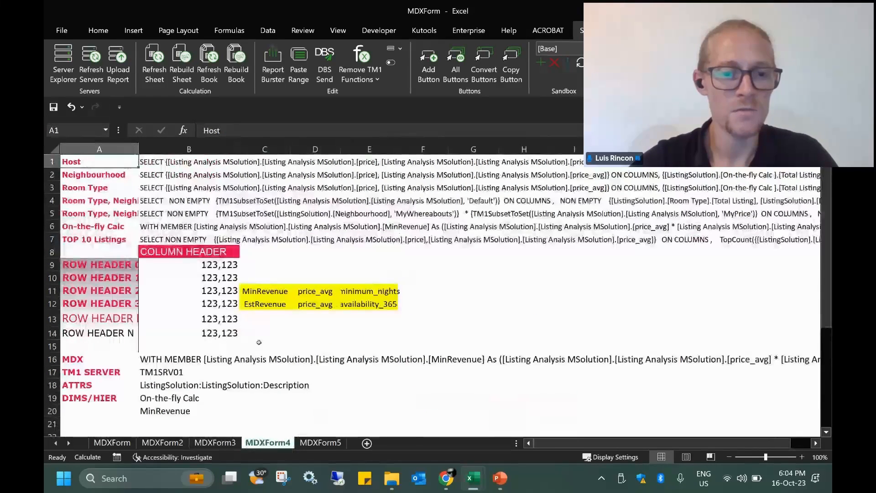
Copy the CONCATENATE-built MinRevenue On-the-fly Calc query from cell B6 of MDXForm4
click(154, 227)
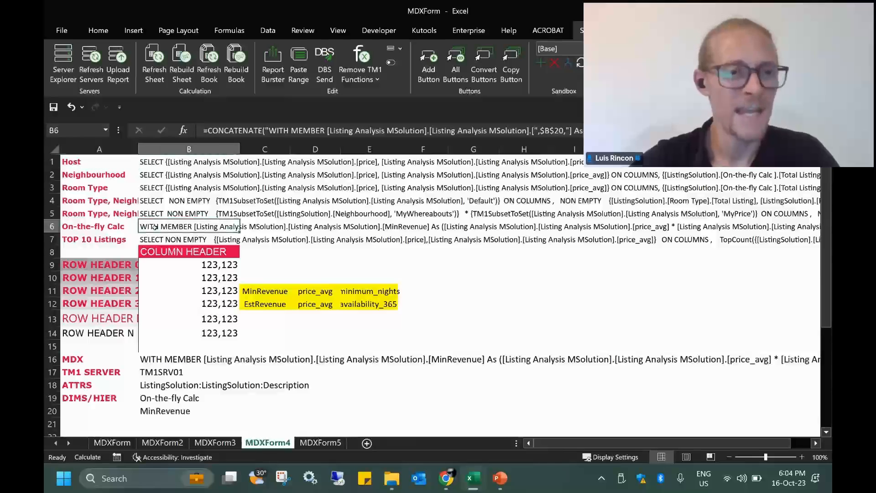
click(52, 226)
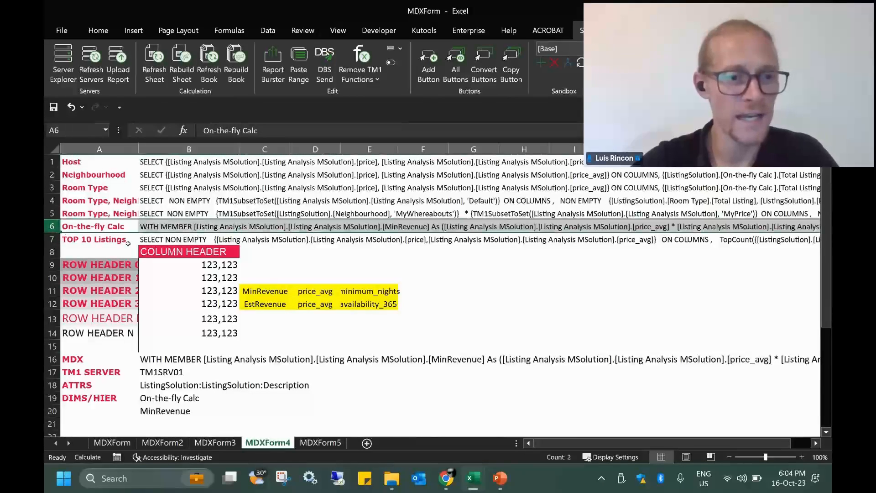
click(161, 224)
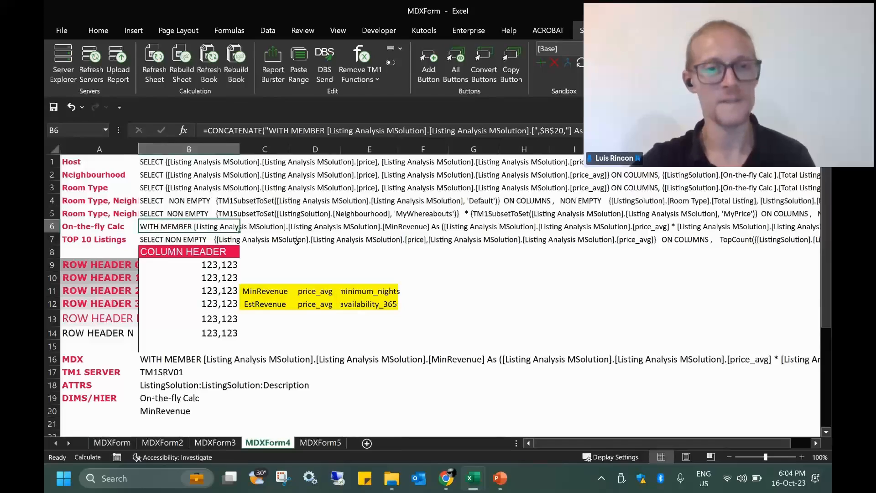
key(ctrl+c)
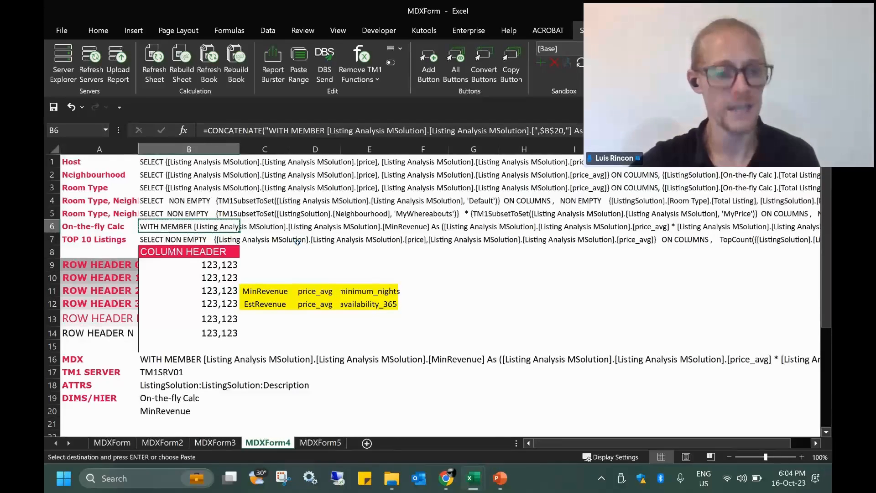
Replace the MDX Lab query with the MinRevenue query and format it over seven lines
mouse_move(474, 478)
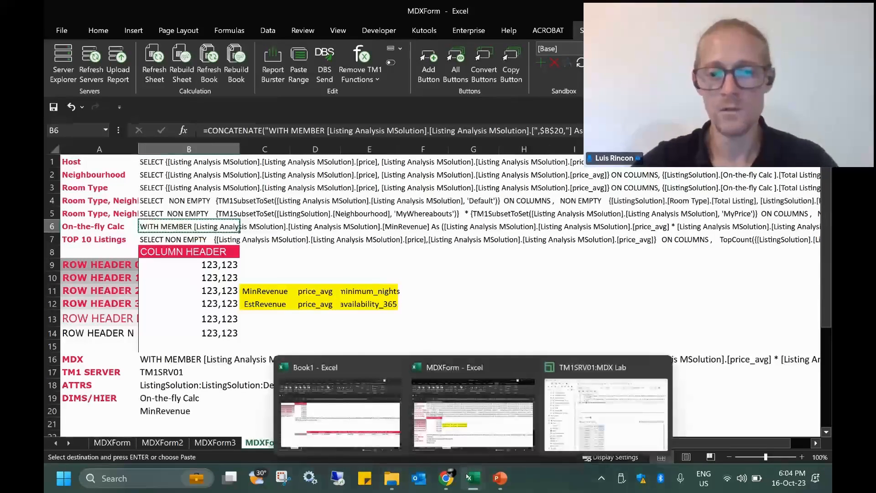
click(582, 434)
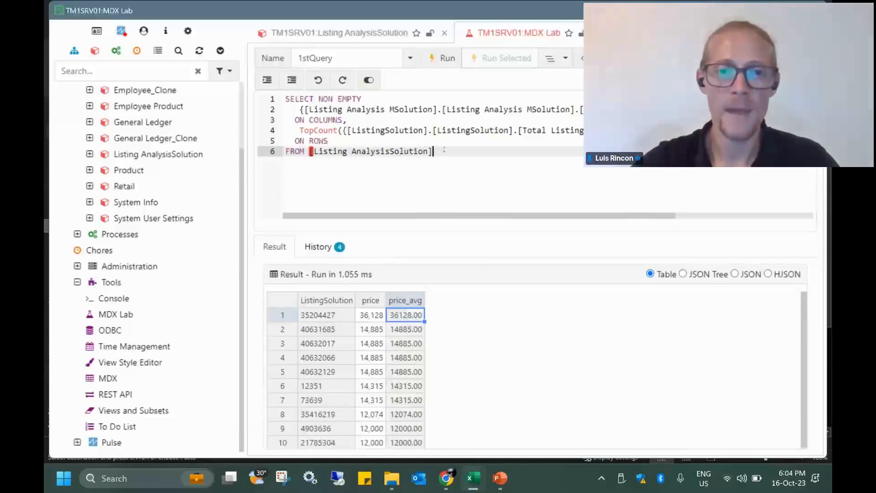
key(ctrl+a)
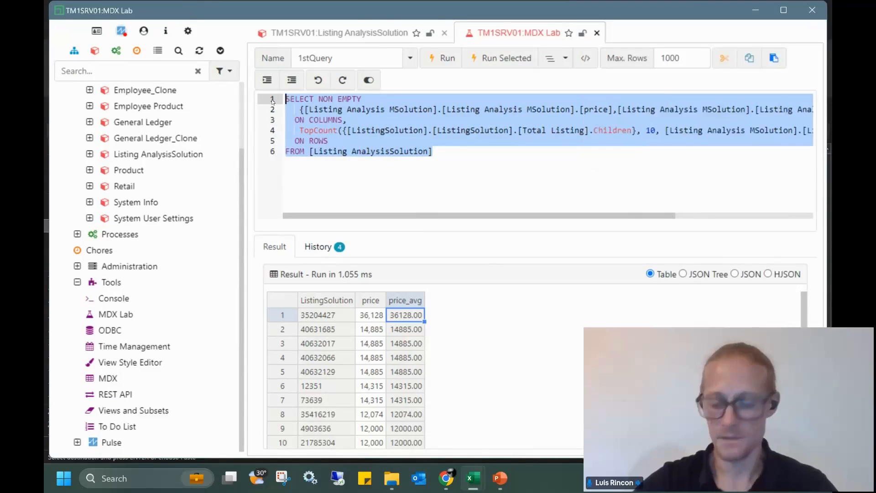
key(BackSpace)
key(ctrl+v)
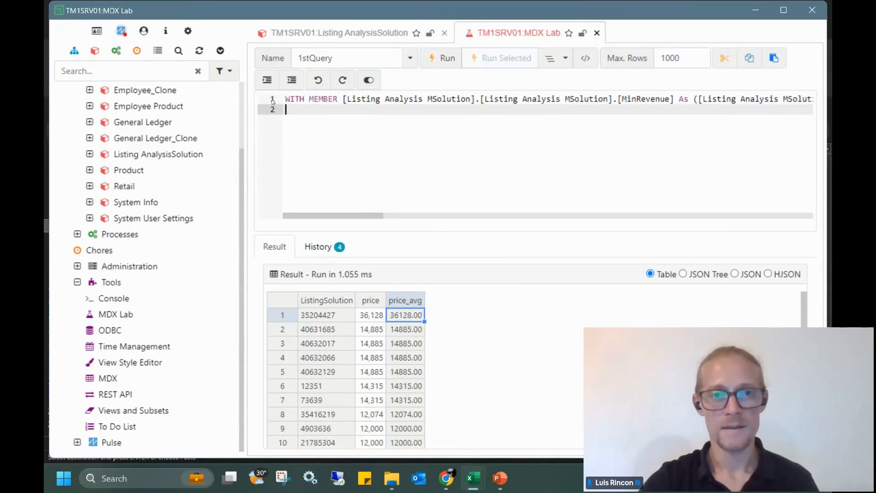
click(554, 62)
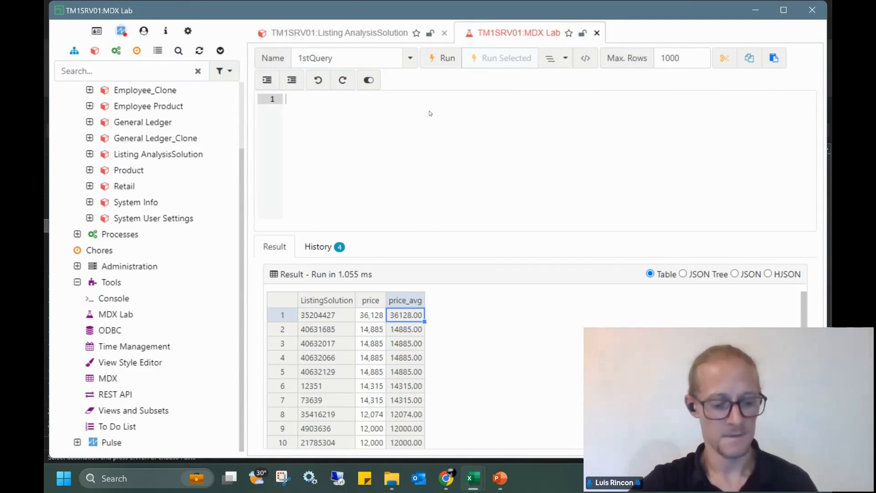
key(ctrl+v)
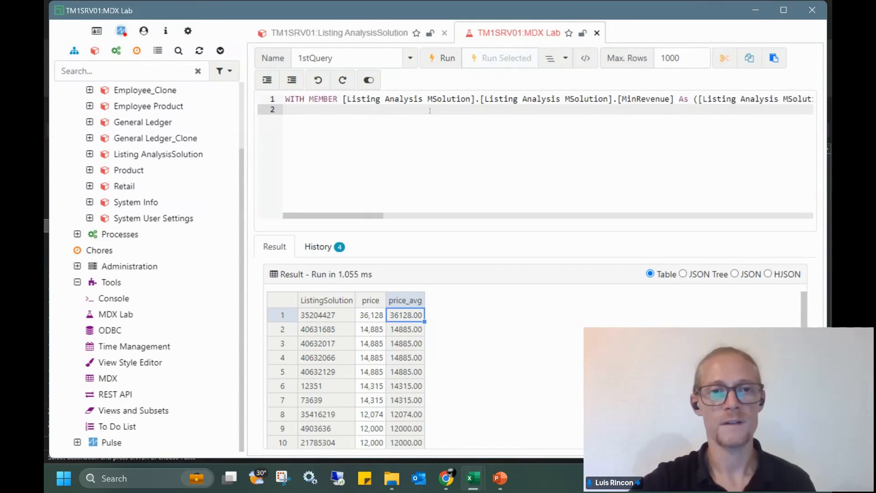
key(Up)
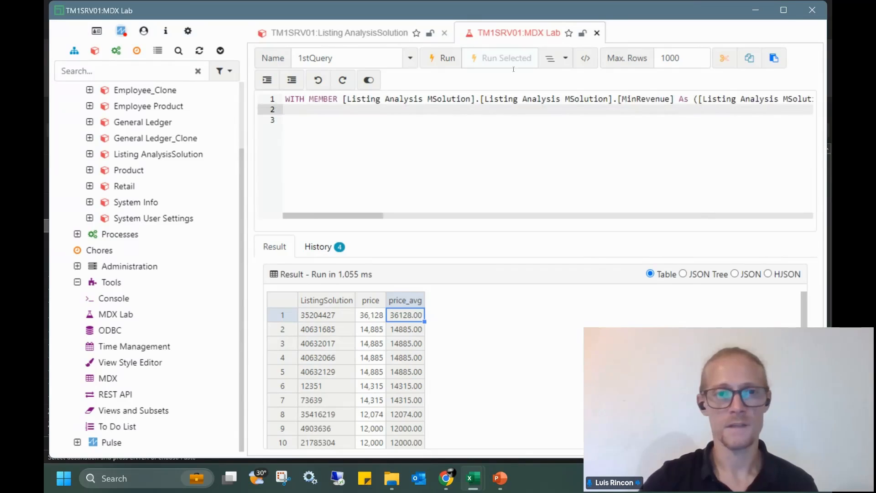
click(550, 59)
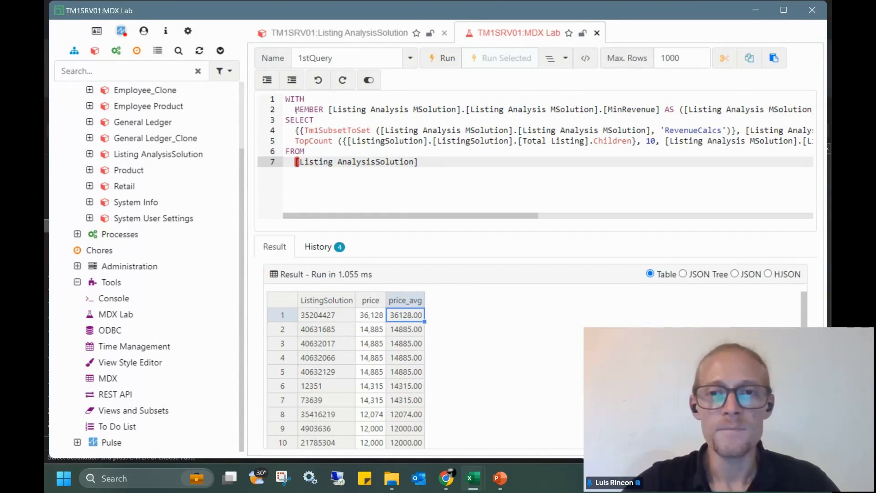
Review the MinRevenue member defined as price_avg times minimum_nights
drag(287, 110, 661, 110)
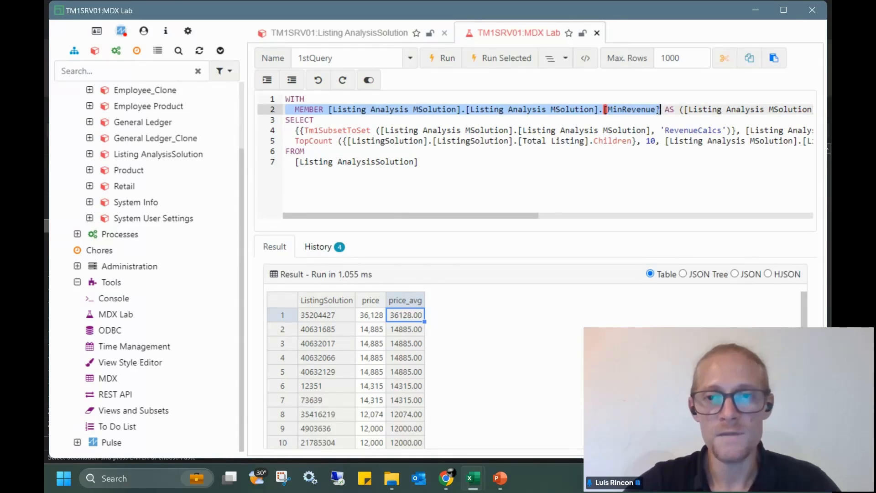
double_click(625, 109)
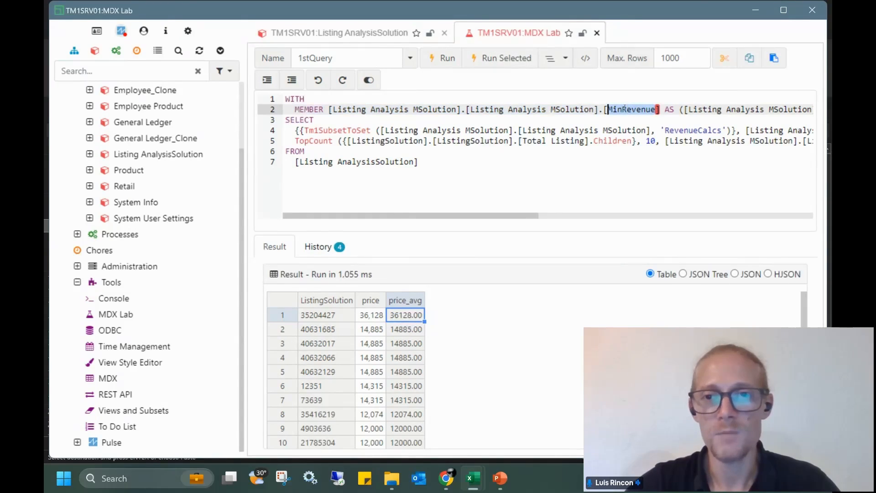
drag(464, 217, 750, 202)
click(398, 109)
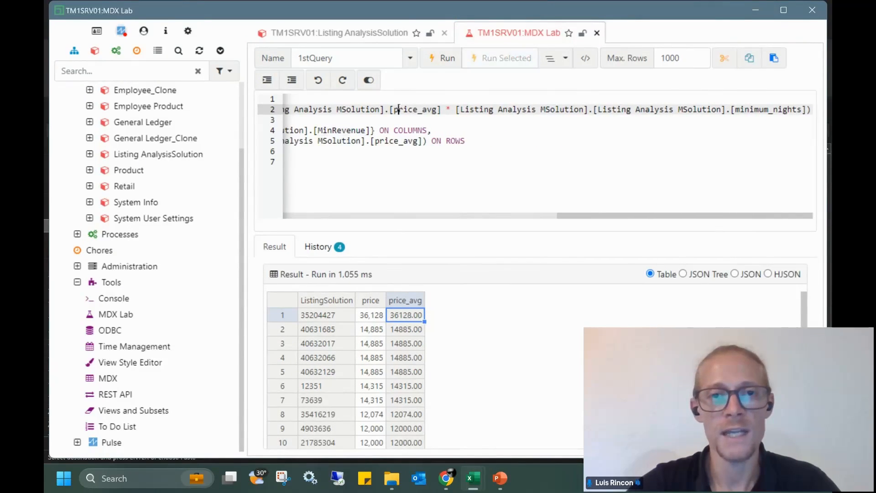
double_click(404, 109)
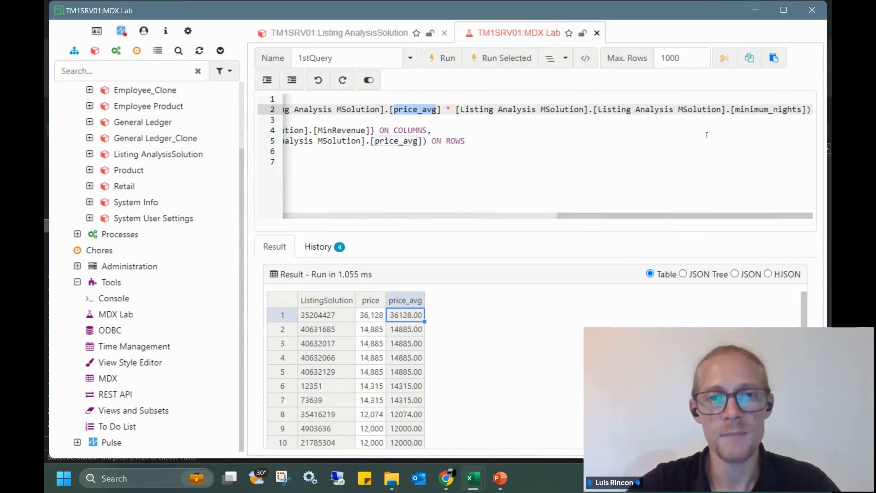
drag(802, 109, 745, 109)
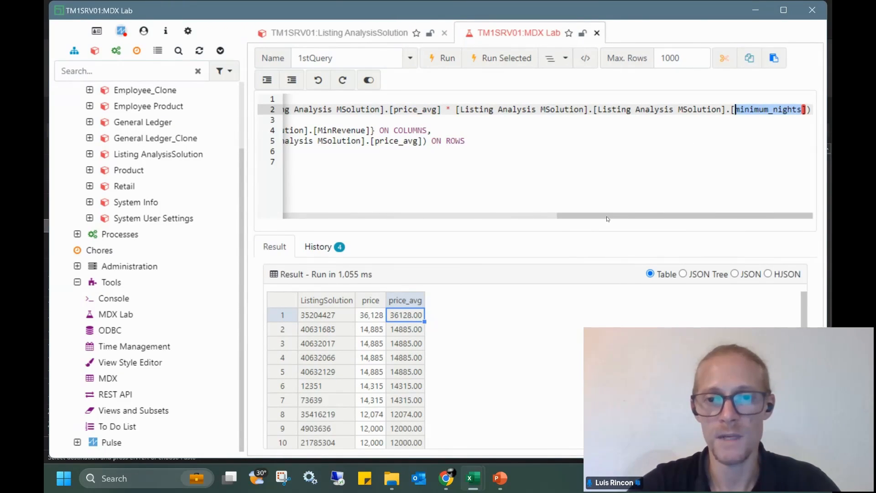
drag(607, 218, 326, 211)
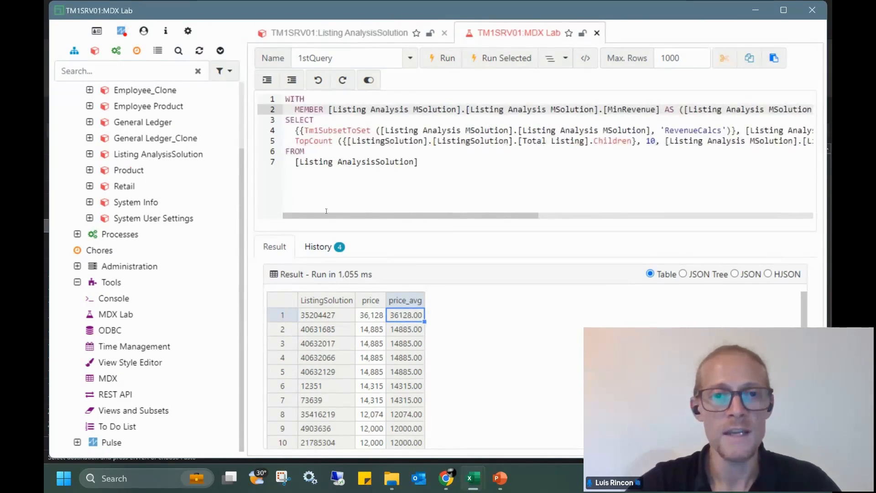
Review the columns set containing MinRevenue and the TopCount of listings on rows
click(313, 130)
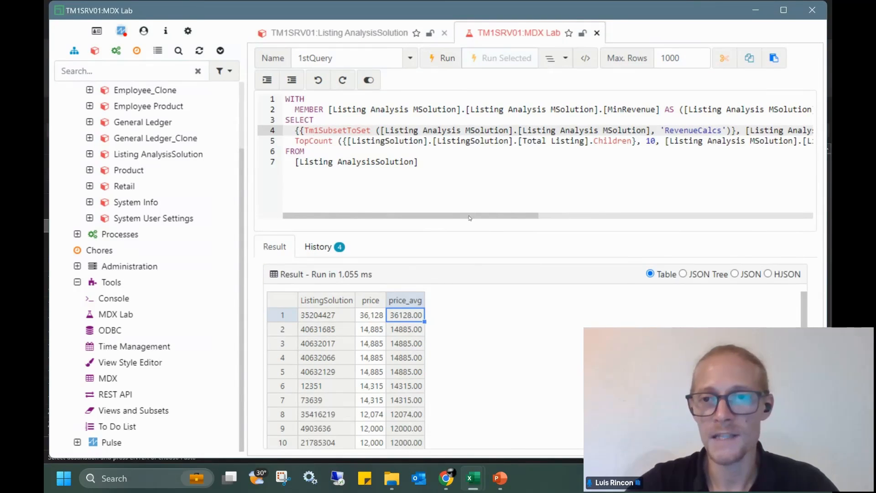
drag(470, 219, 595, 215)
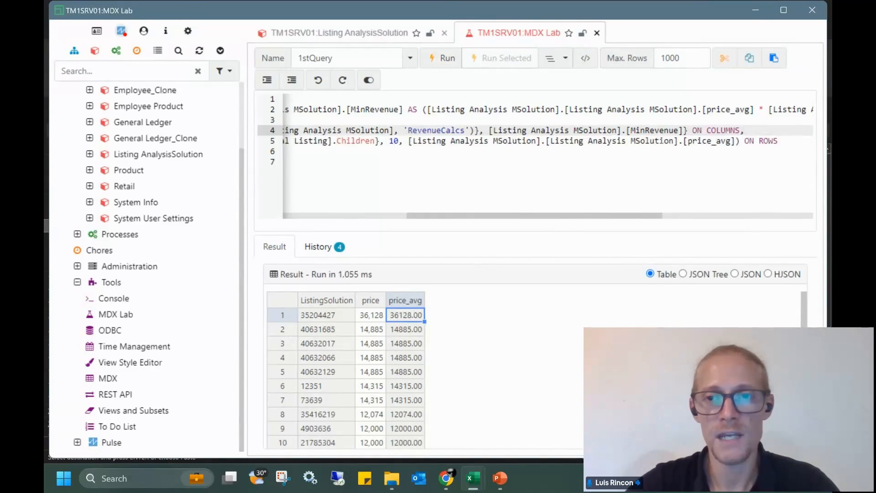
drag(674, 130, 398, 131)
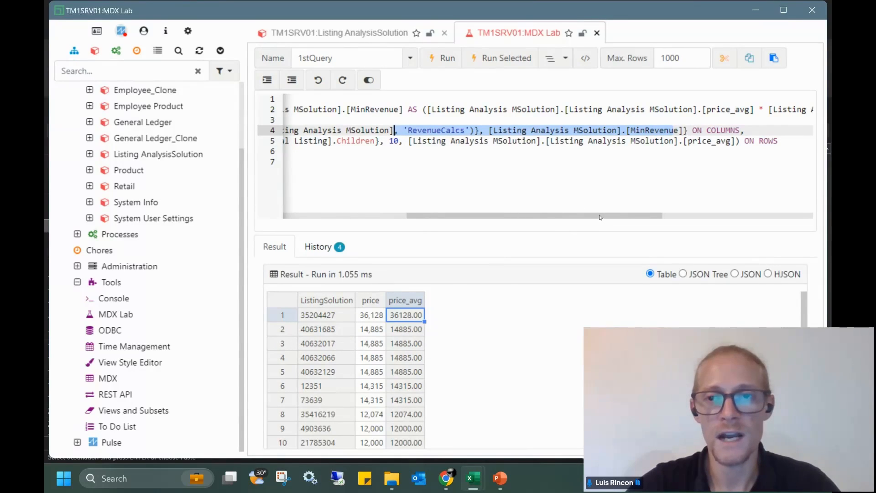
drag(599, 216, 439, 217)
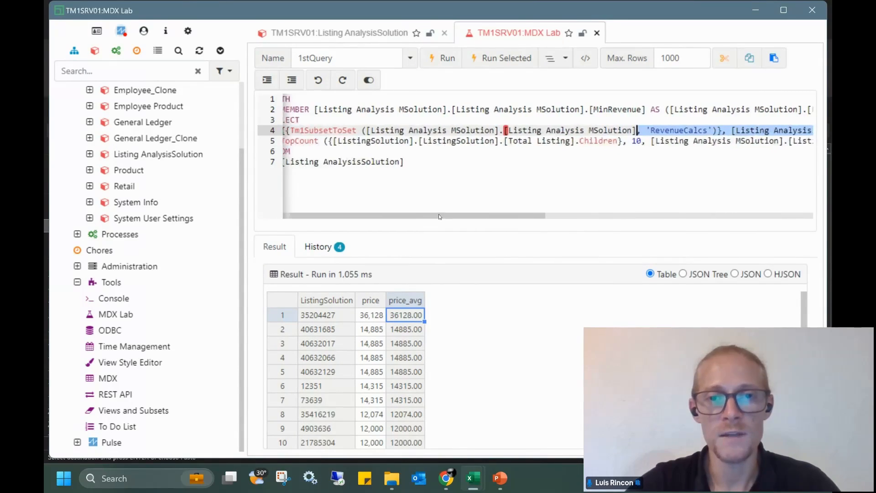
drag(284, 141, 647, 141)
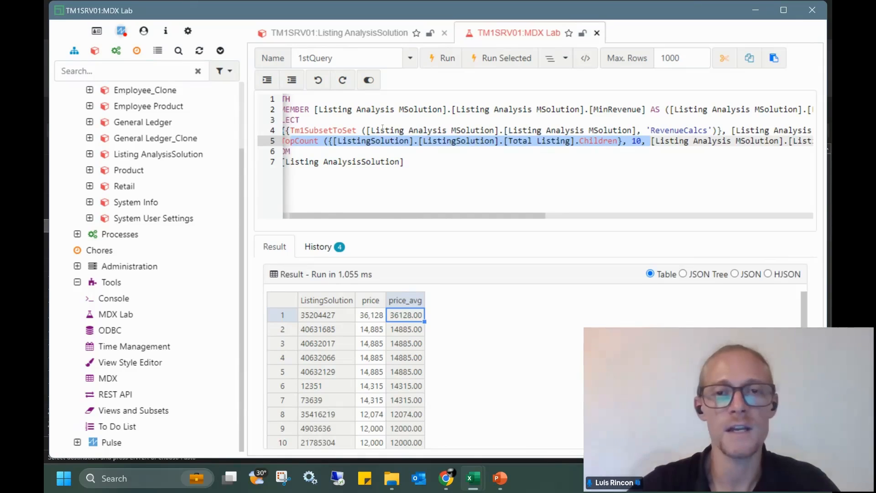
click(381, 110)
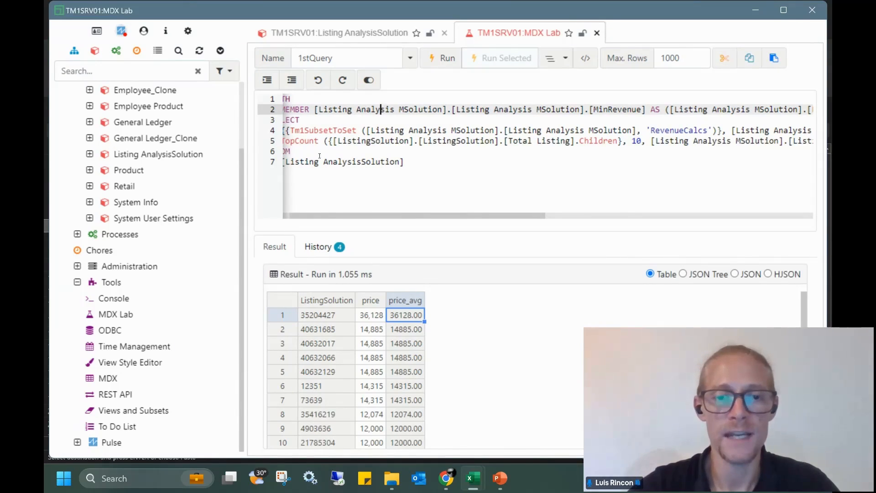
Run the query and check the MinRevenue results, topped by 72256.00
click(455, 173)
click(443, 58)
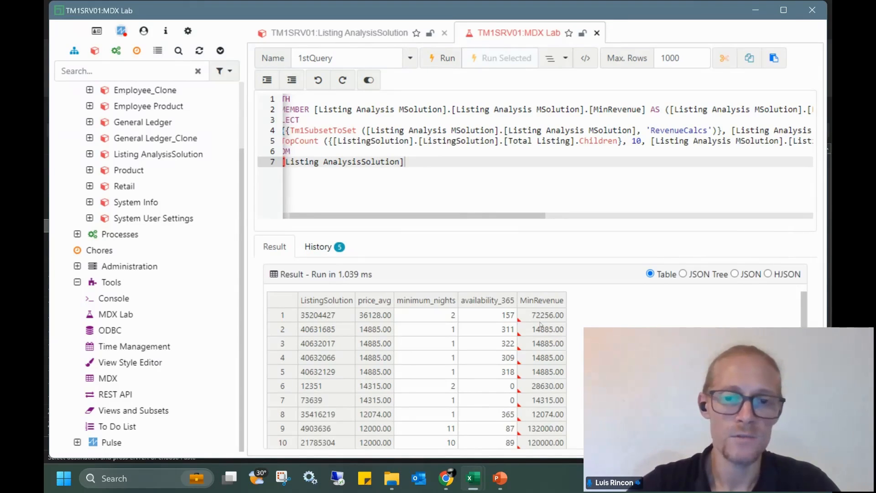
drag(543, 318, 535, 386)
click(533, 342)
Rebuild MDXForm4 so the top-10 listings table shows the MinRevenue column
mouse_move(473, 479)
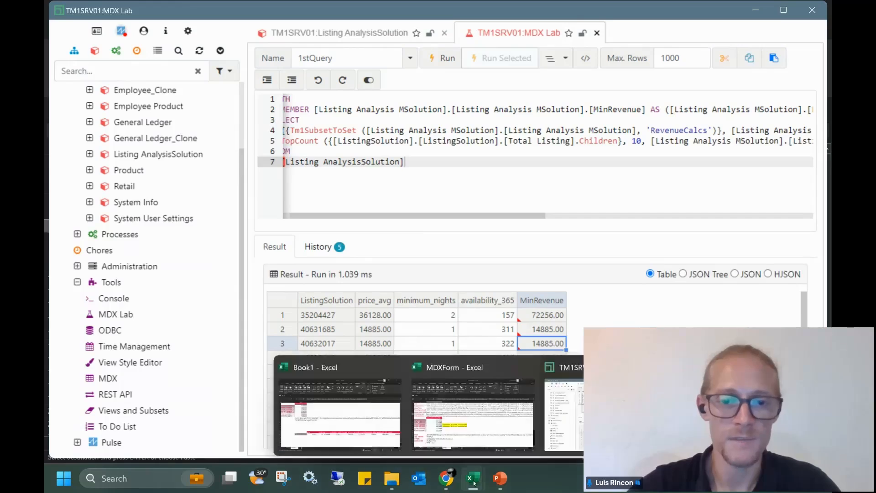
click(452, 372)
scroll(273, 305, down, 2)
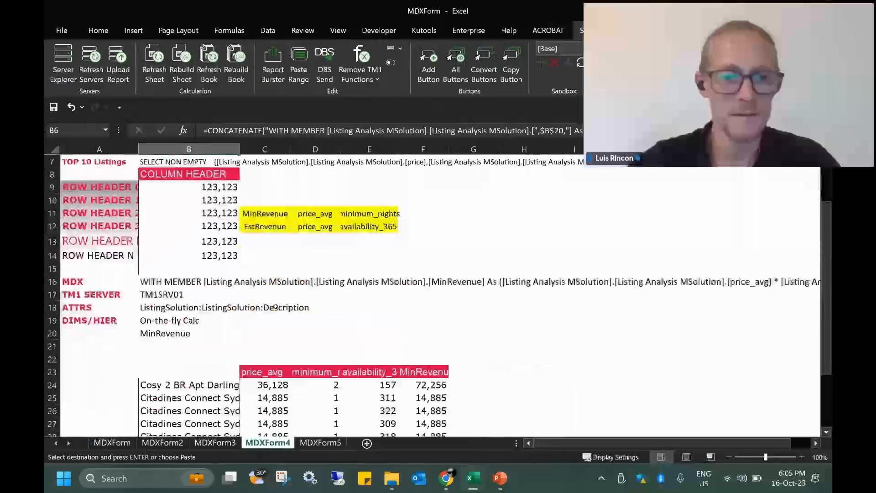
click(195, 334)
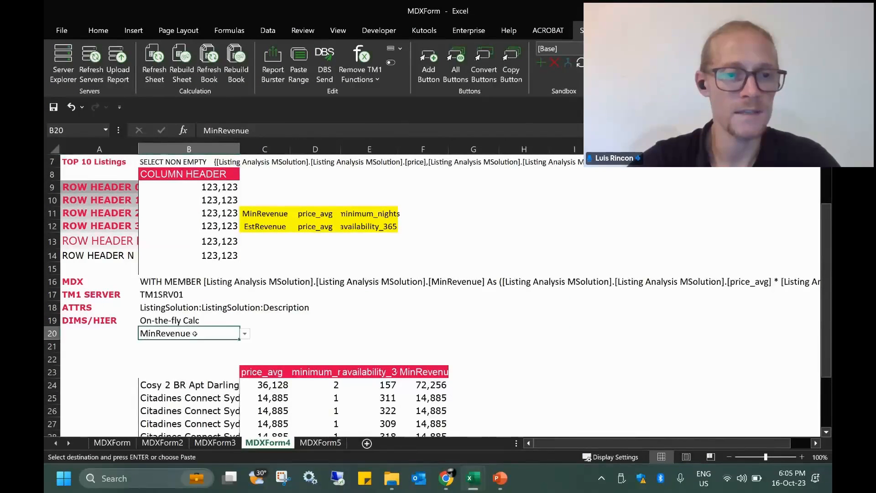
click(182, 69)
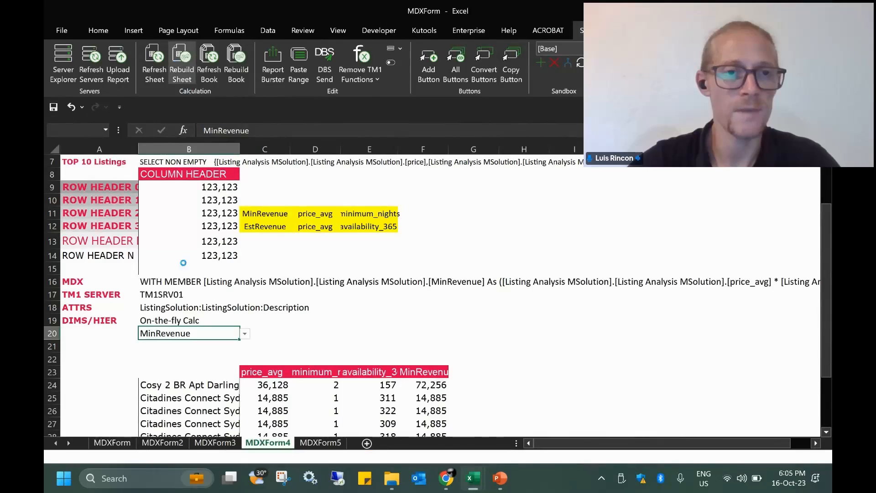
Widen column B so the listing names show more fully
scroll(235, 304, down, 5)
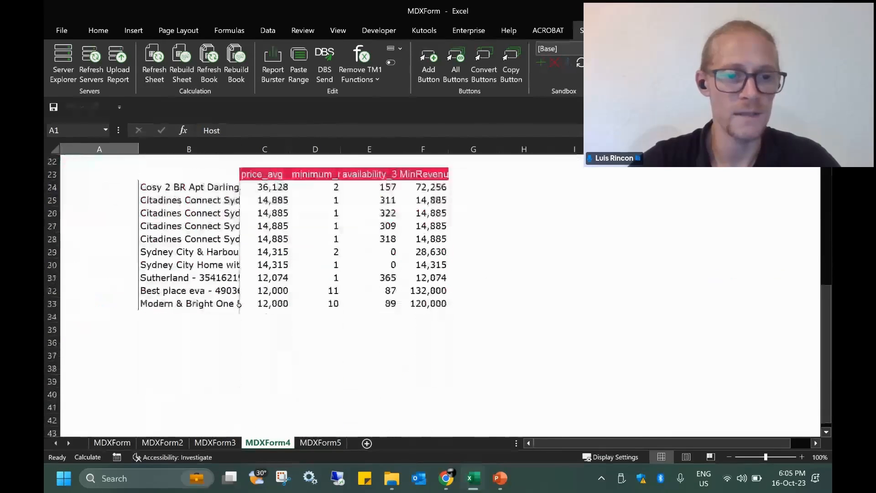
click(327, 223)
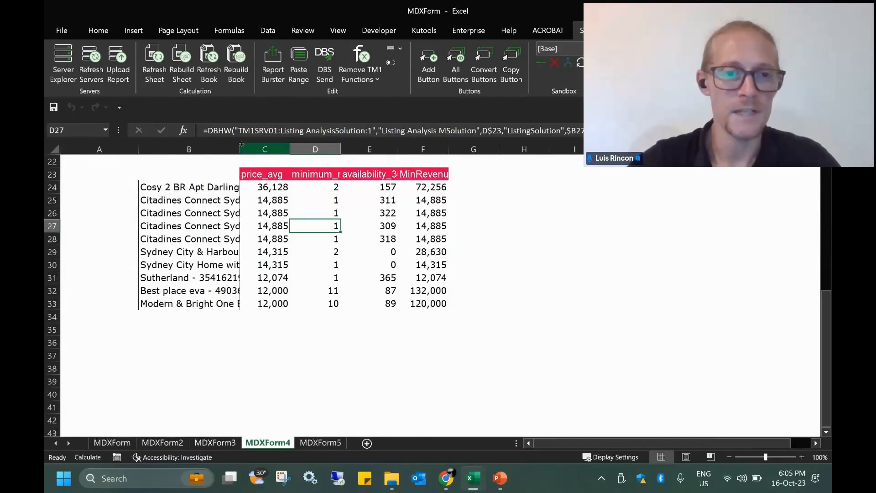
drag(239, 149, 279, 149)
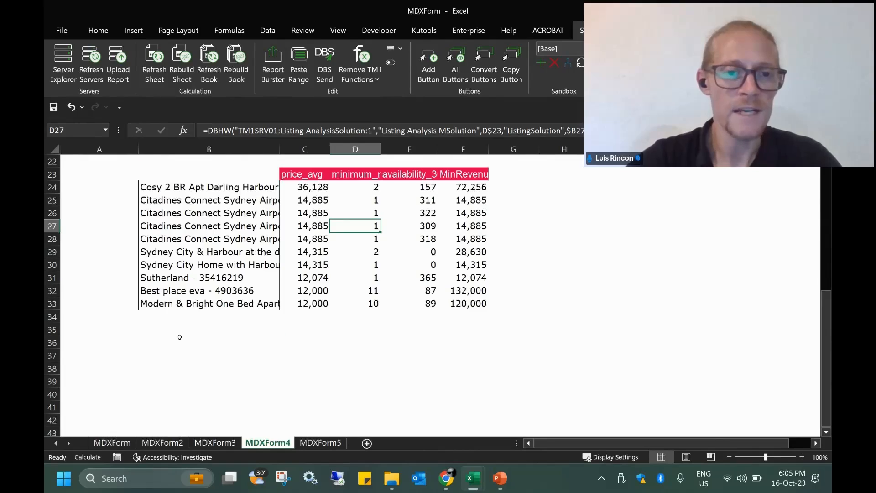
click(197, 345)
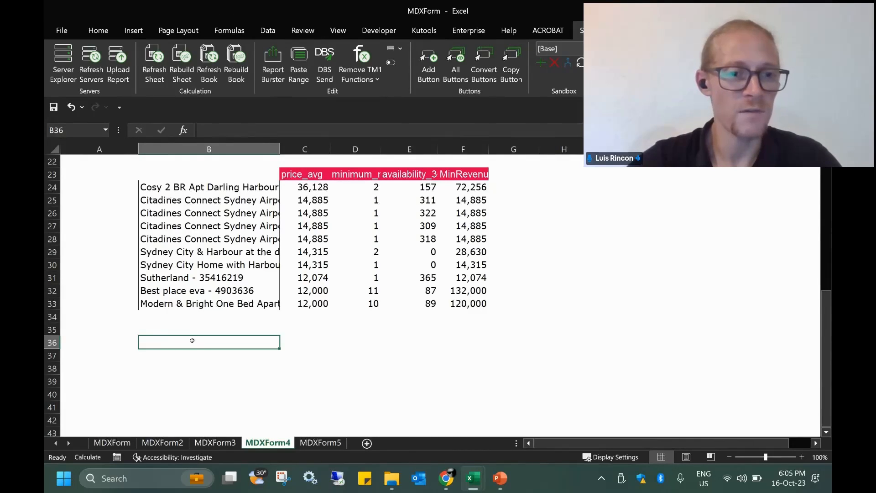
Insert an MDX form at B36 using the Listing AnalysisSolution cube and Default view
right_click(185, 341)
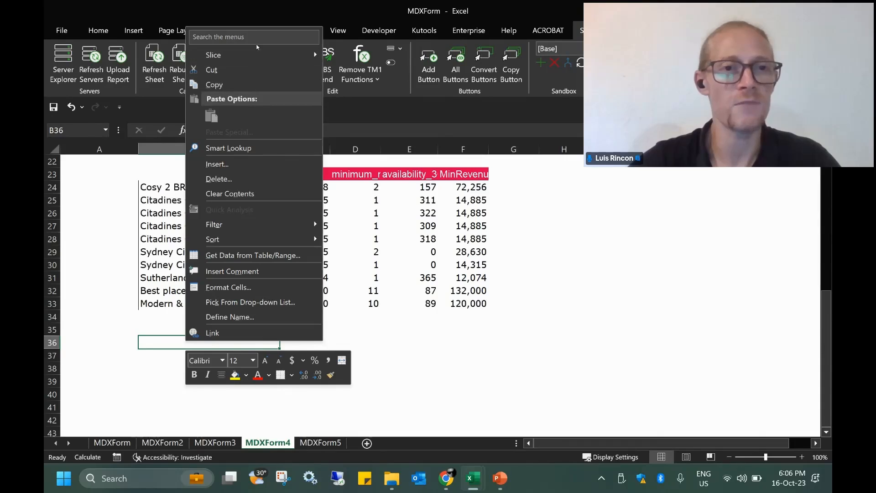
mouse_move(283, 55)
mouse_move(346, 57)
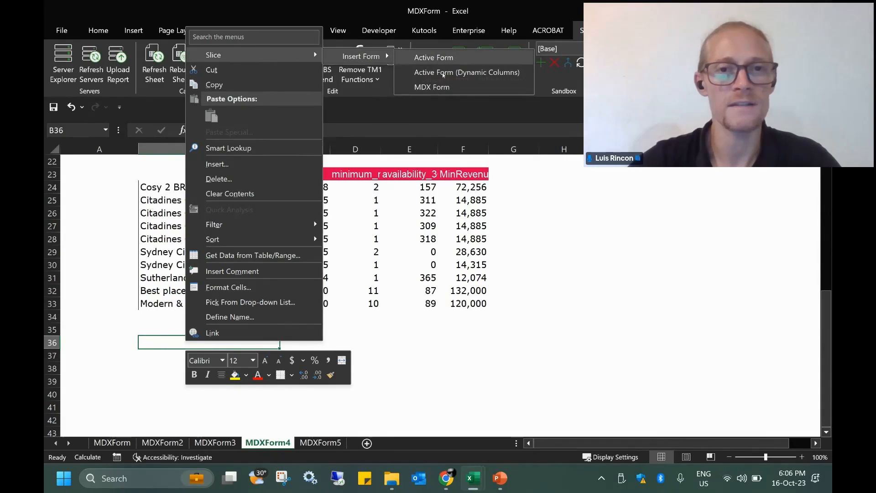
click(431, 87)
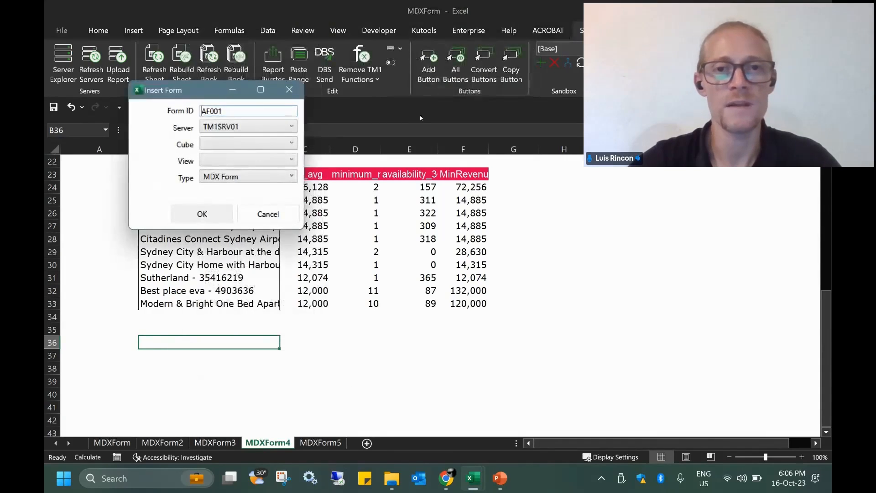
click(223, 145)
click(232, 220)
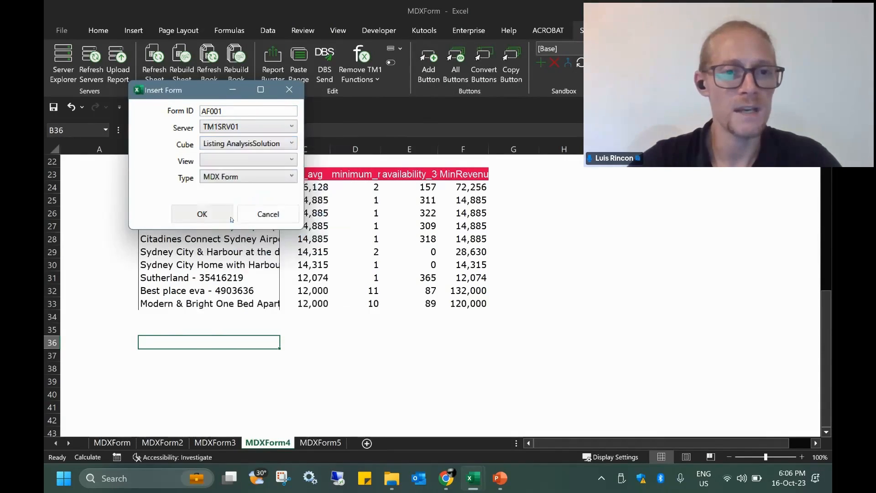
click(232, 163)
click(226, 176)
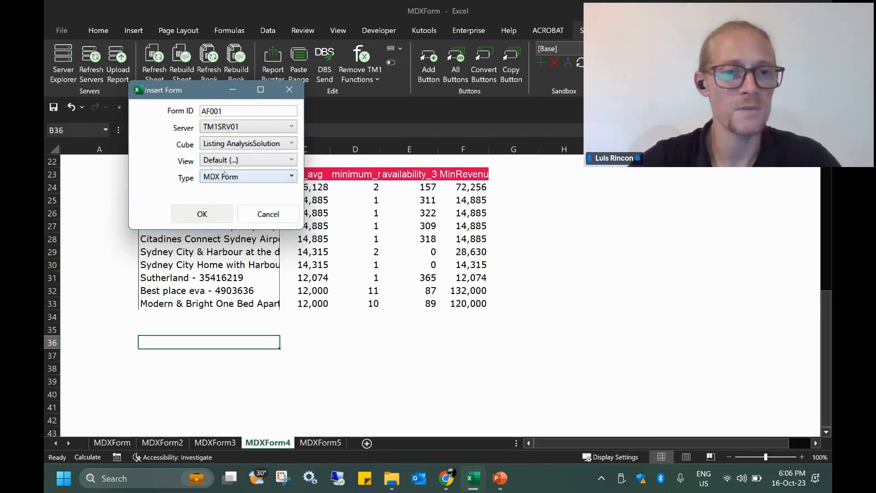
click(202, 213)
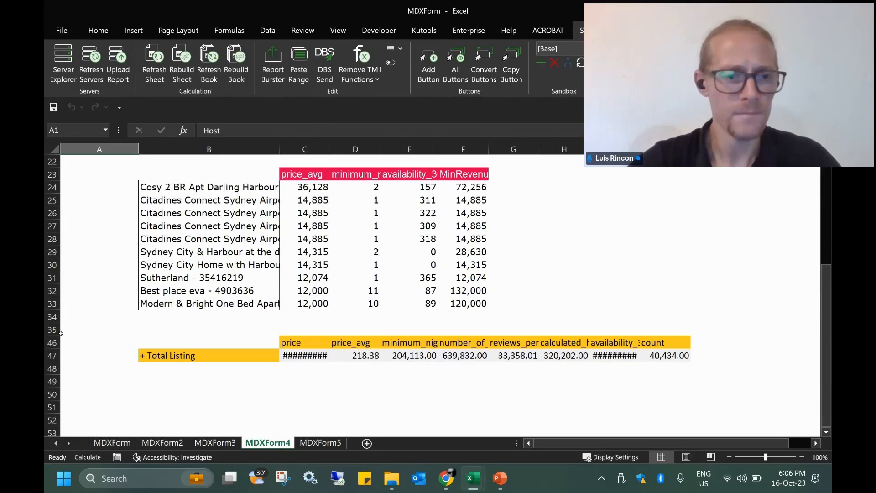
Unhide rows 35–46 and repoint the new form's formula in B46 to the sheet's template
drag(51, 329, 52, 343)
right_click(52, 343)
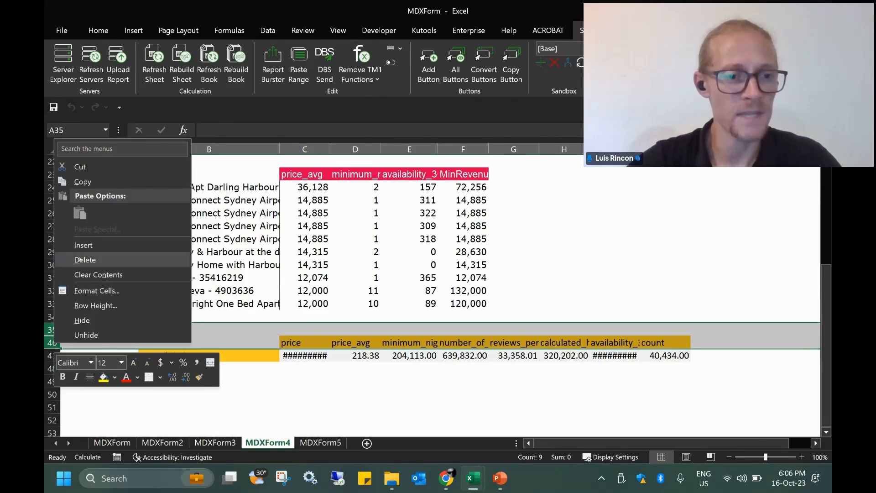
click(86, 335)
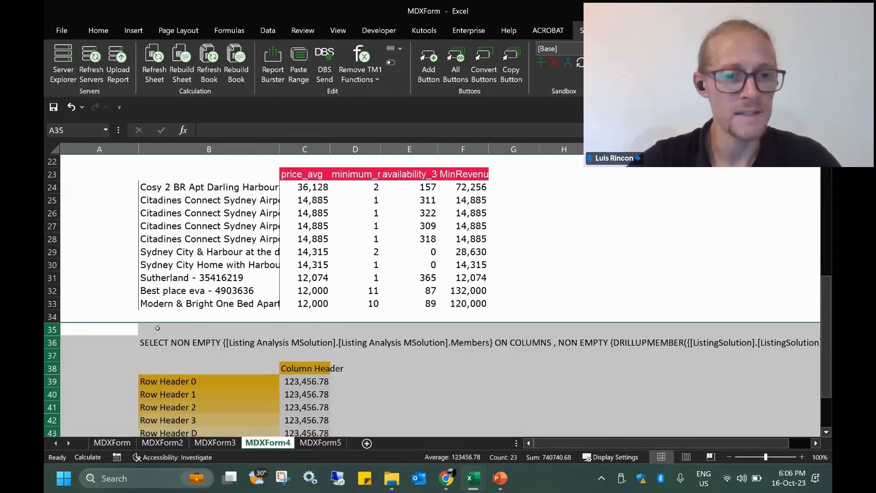
scroll(158, 328, down, 2)
click(160, 306)
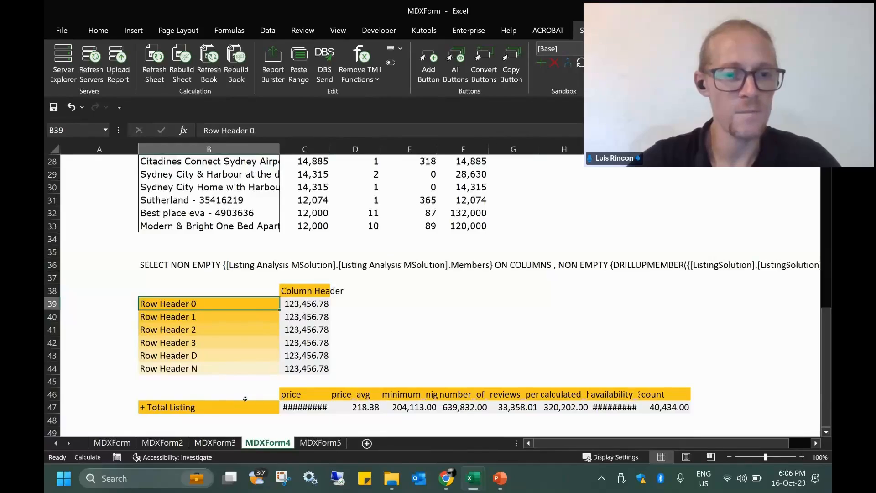
click(239, 395)
key(F2)
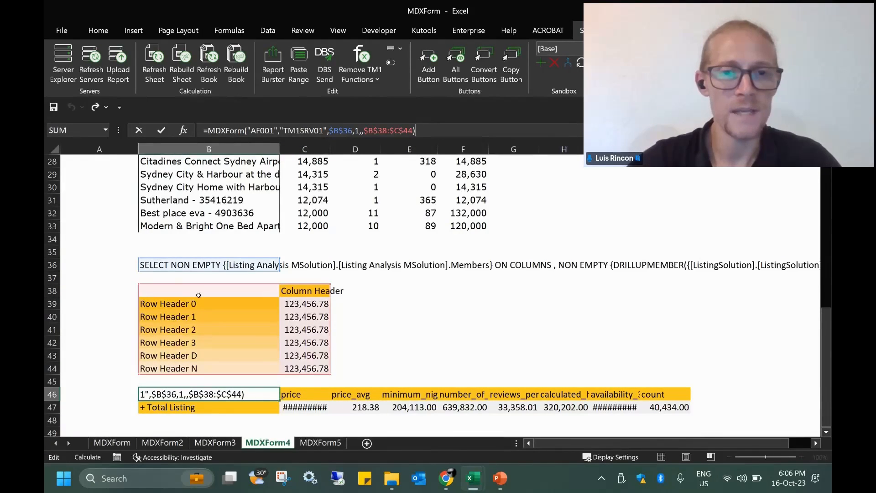
drag(228, 288, 119, 250)
key(Return)
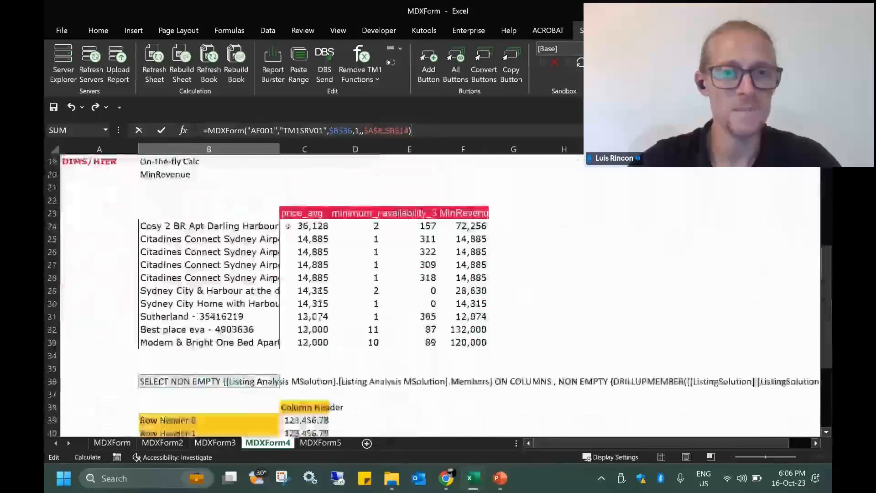
Delete template rows 37–44 and rebuild to show the Total Listing row
scroll(261, 223, down, 3)
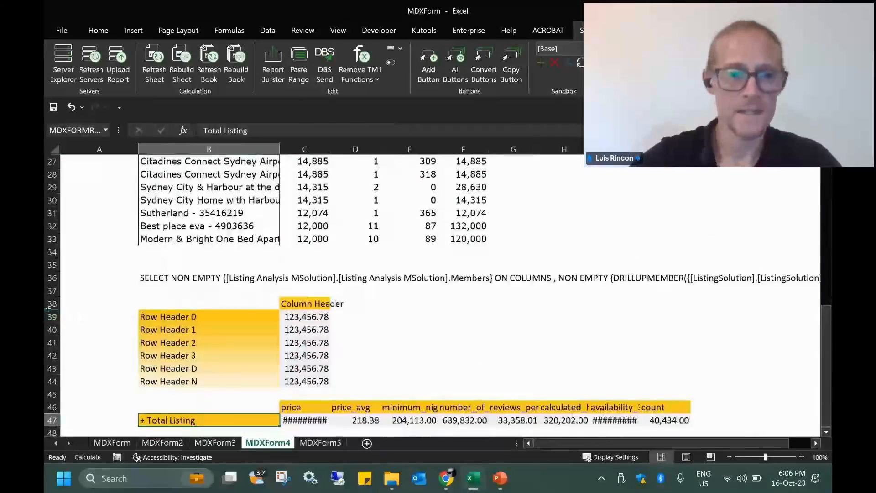
drag(52, 291, 64, 381)
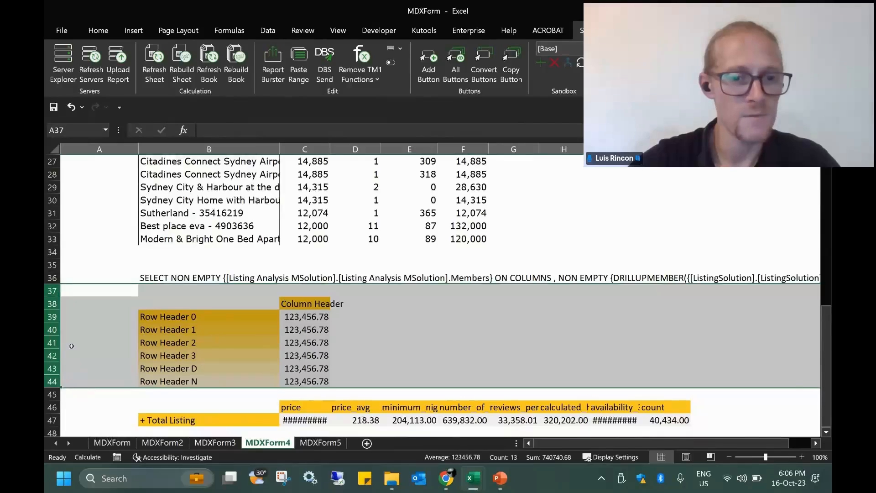
right_click(55, 330)
click(90, 247)
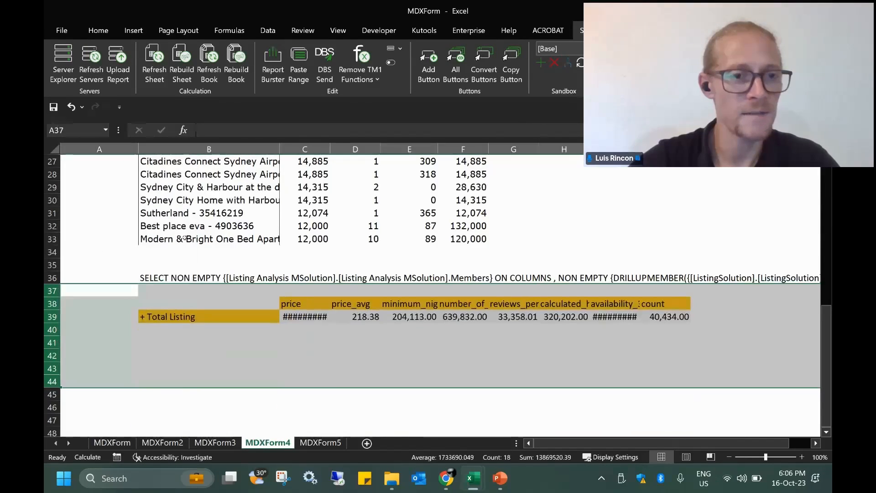
click(184, 248)
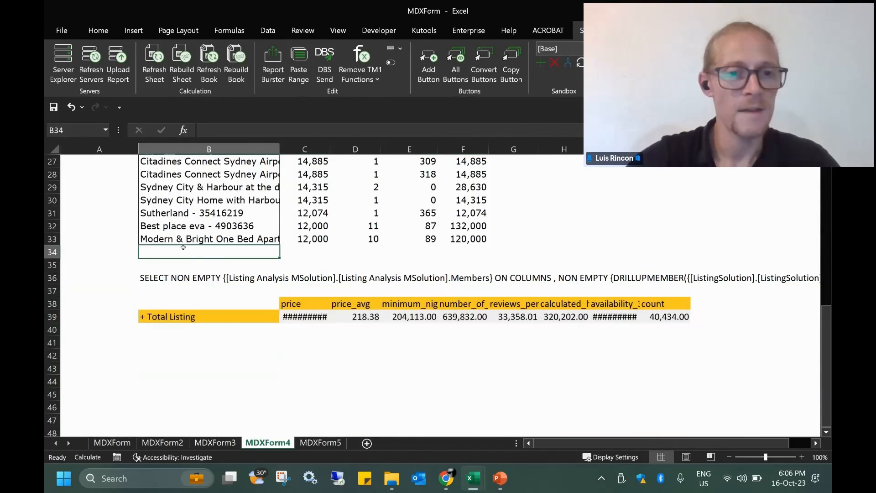
click(185, 68)
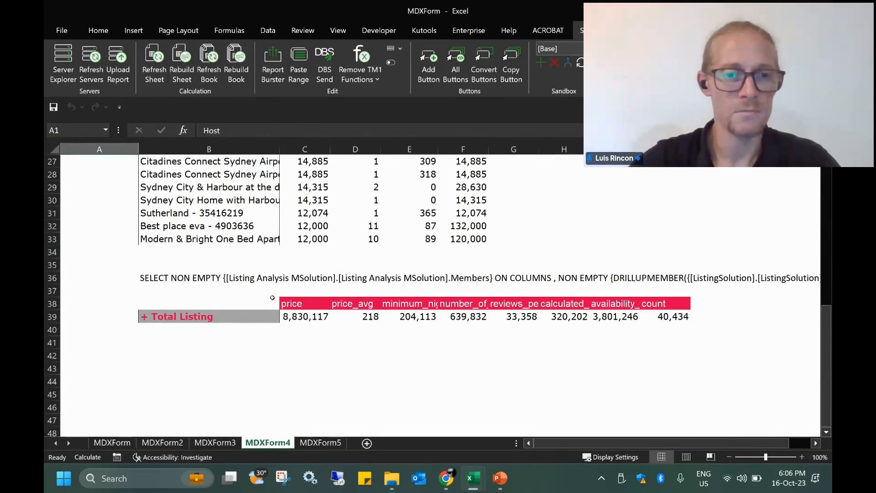
click(179, 303)
key(F2)
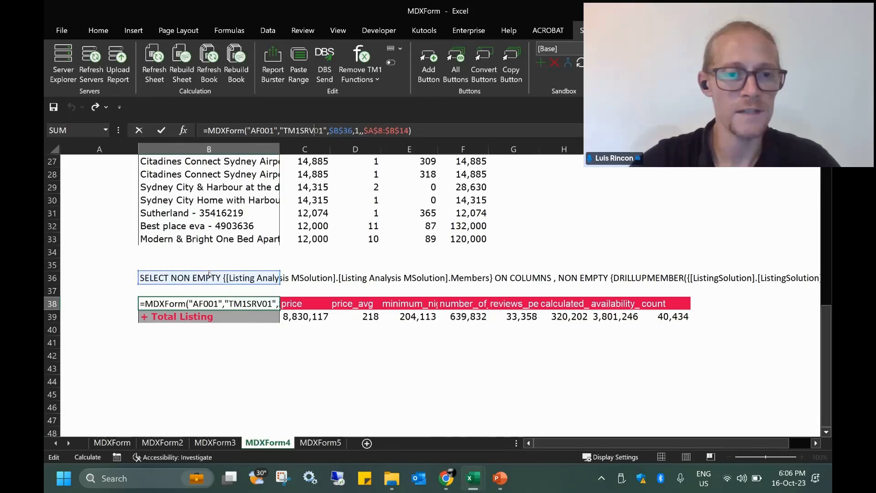
drag(210, 271, 203, 239)
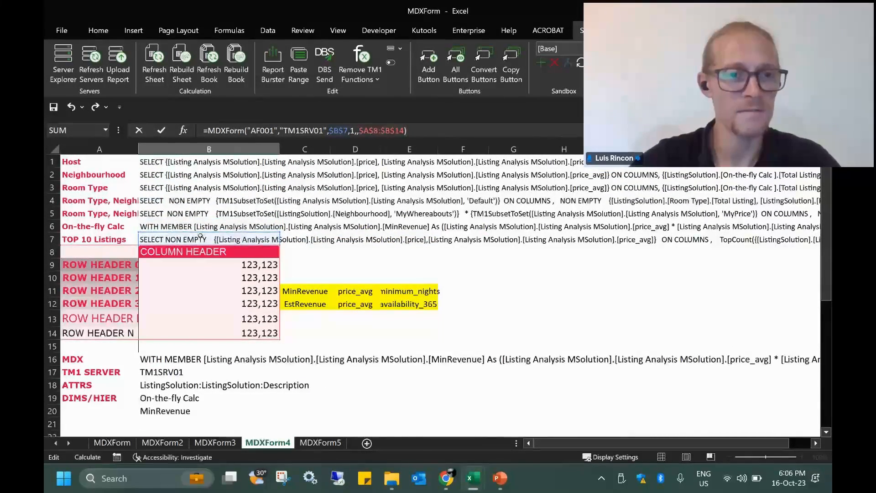
key(Return)
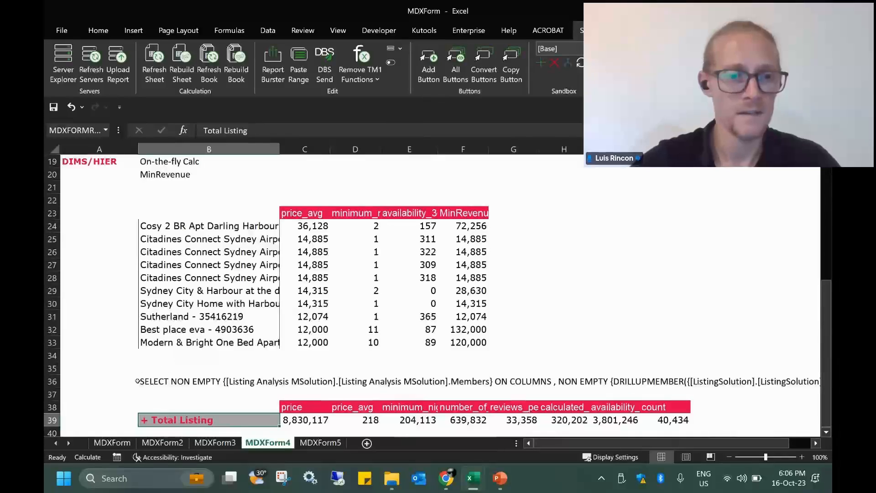
click(50, 382)
key(Delete)
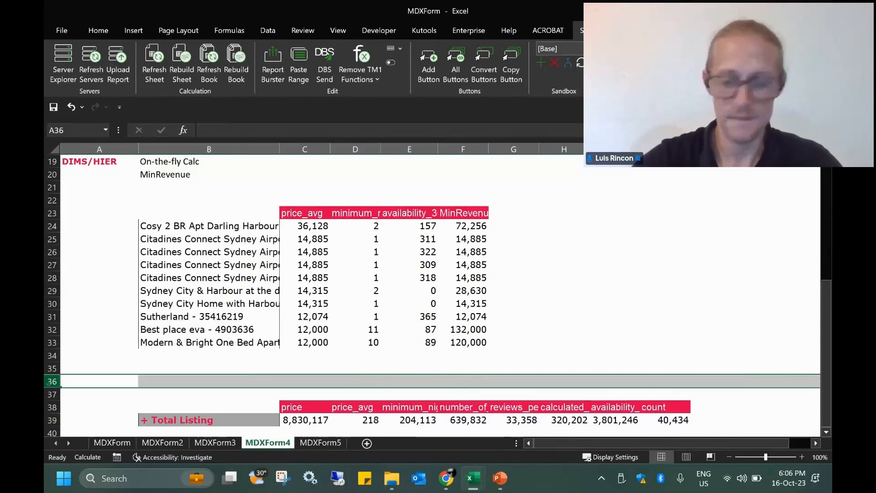
drag(190, 356, 189, 345)
click(179, 70)
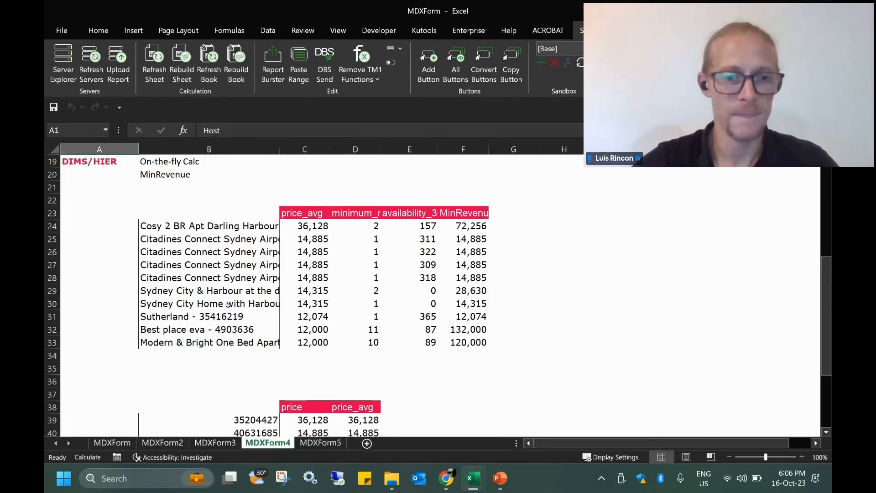
scroll(228, 312, down, 3)
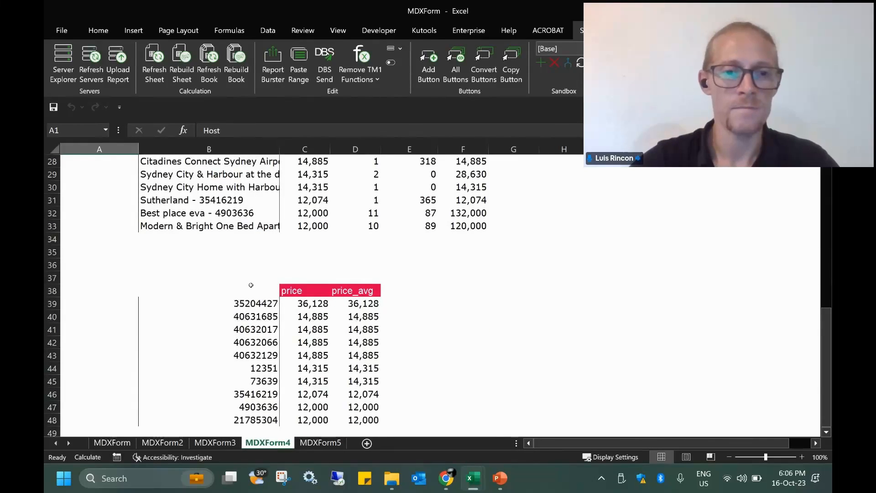
scroll(251, 285, up, 5)
scroll(250, 287, down, 3)
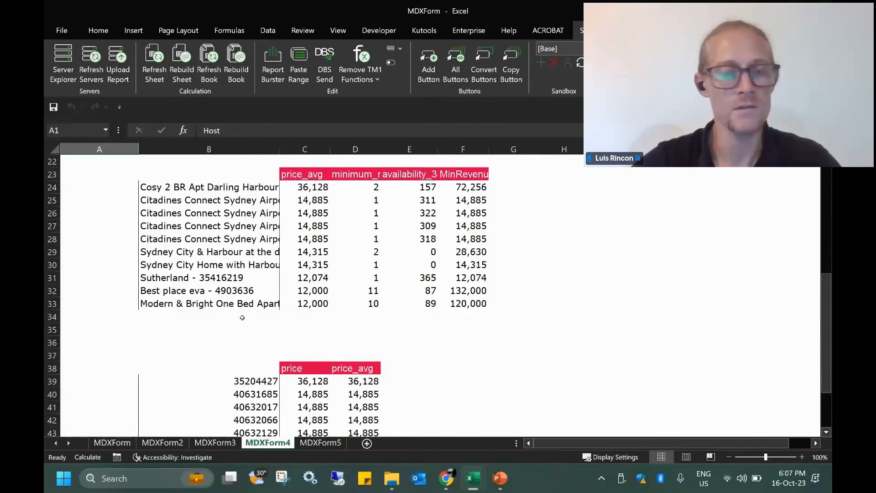
scroll(240, 288, up, 3)
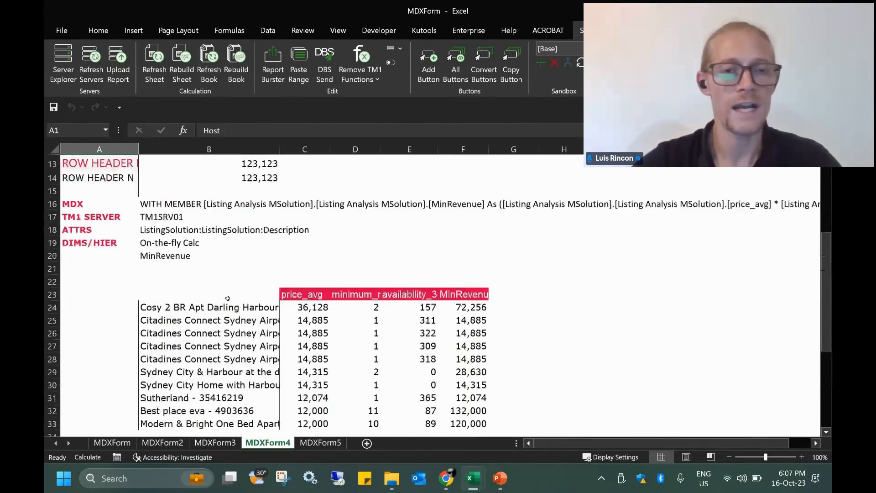
Copy the P&L form's MDX query from B17 on MDXForm5 and return to MDX Lab
click(311, 442)
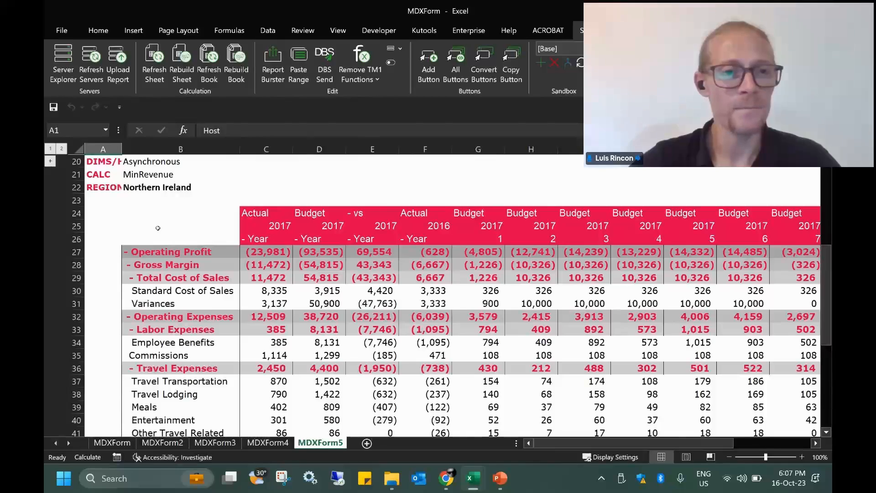
click(49, 163)
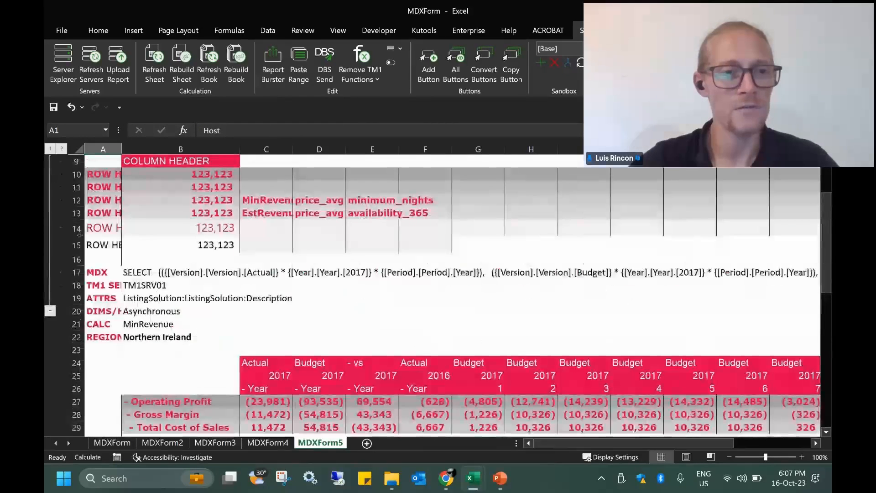
click(138, 272)
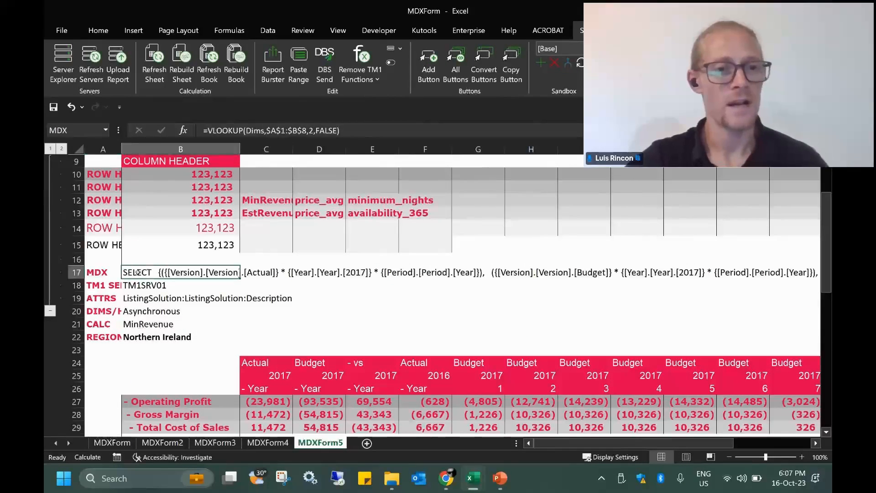
key(ctrl+c)
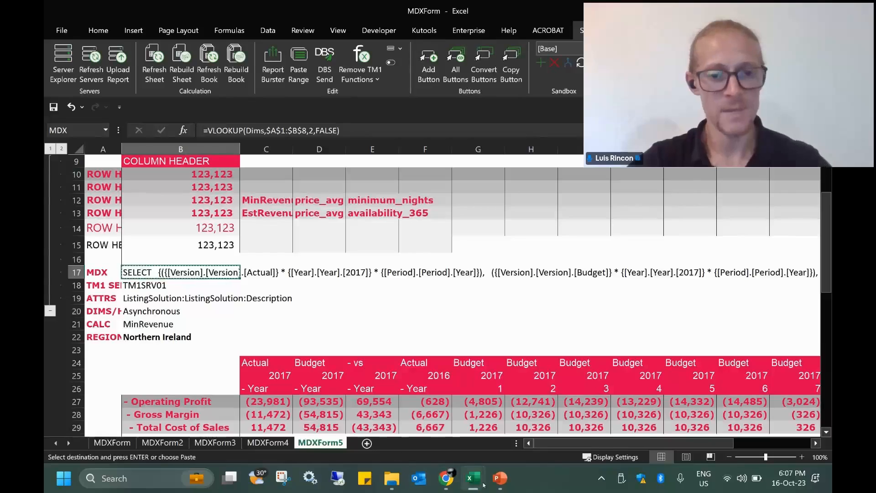
mouse_move(479, 484)
click(610, 405)
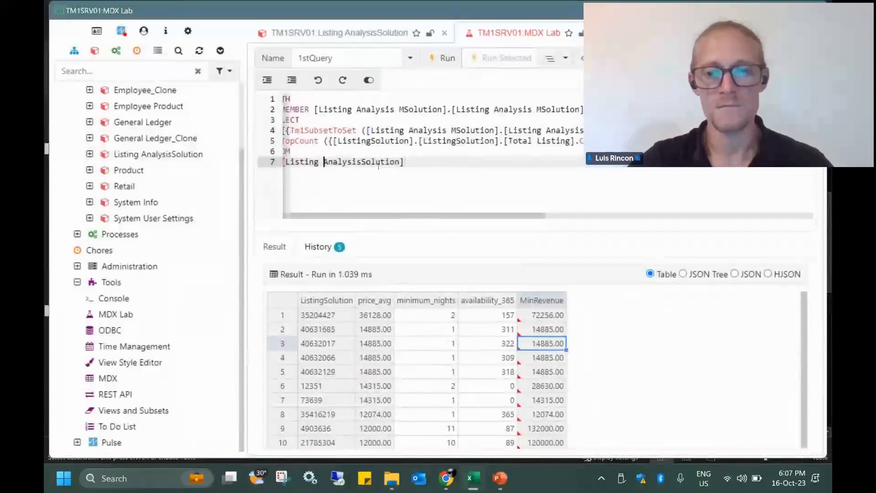
Replace the MDX Lab query with the pasted General Ledger P&L query, minus its leading quote, and run it
key(ctrl+a)
key(Delete)
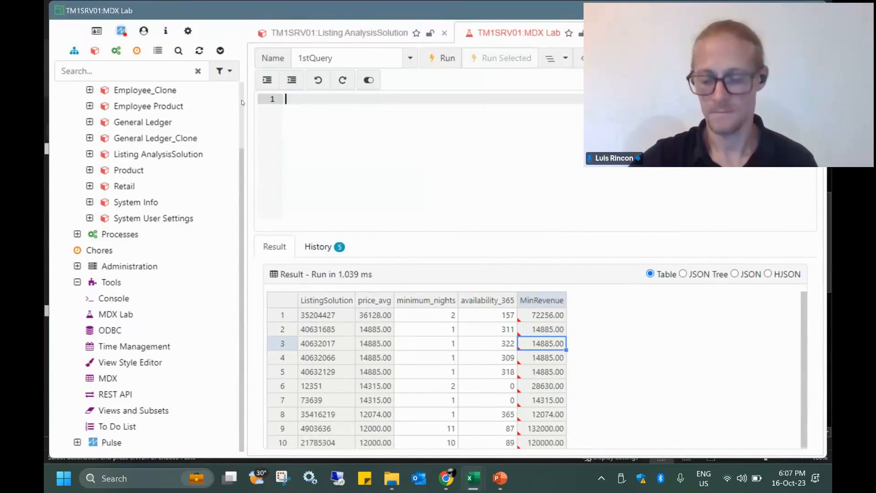
key(ctrl+v)
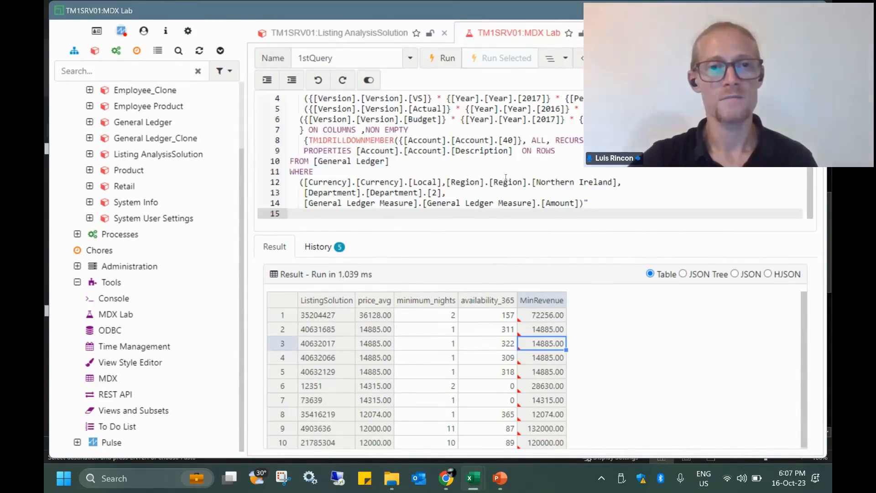
click(615, 206)
scroll(327, 142, up, 1)
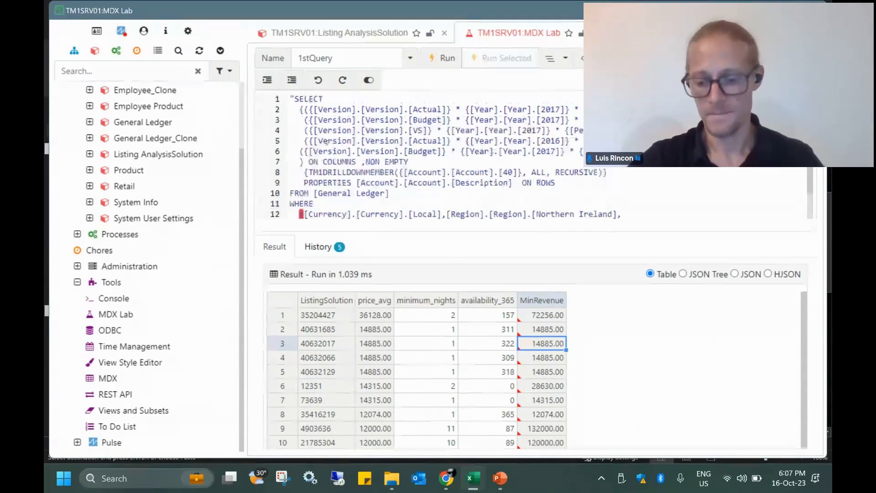
key(ctrl+Home)
key(Delete)
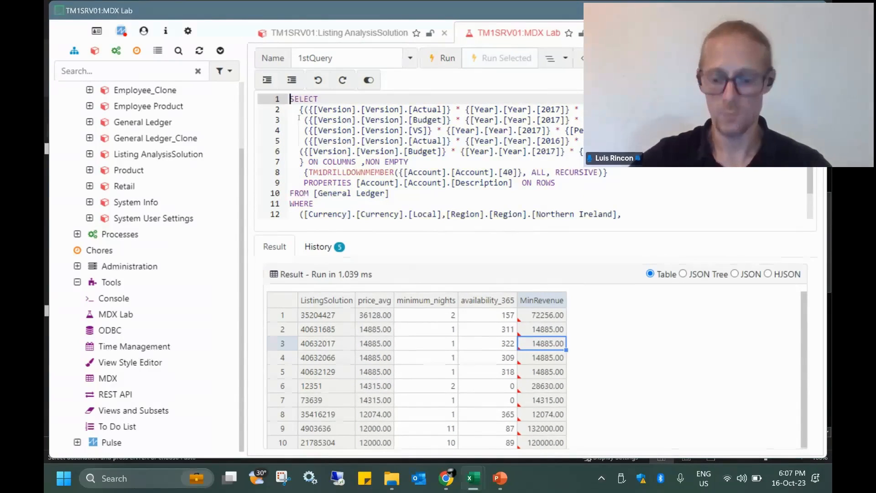
click(442, 58)
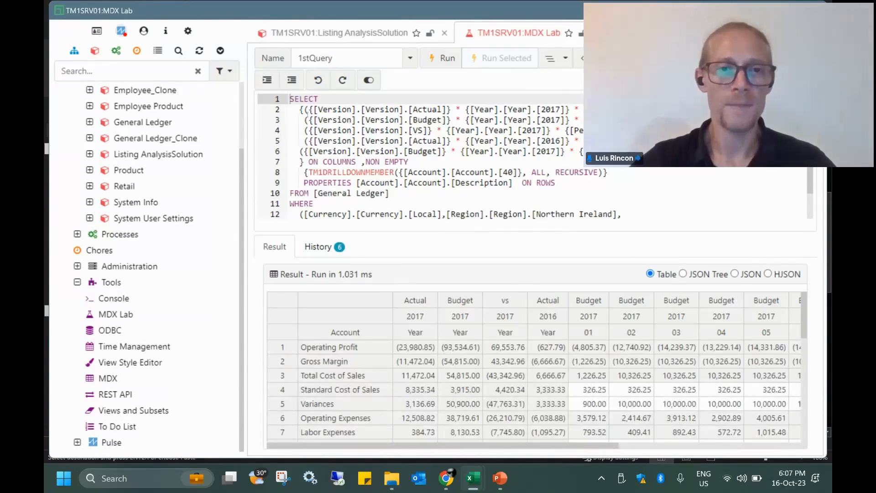
Review the query's column sets, account rows and results, then return to the MDXForm5 workbook
drag(308, 110, 593, 141)
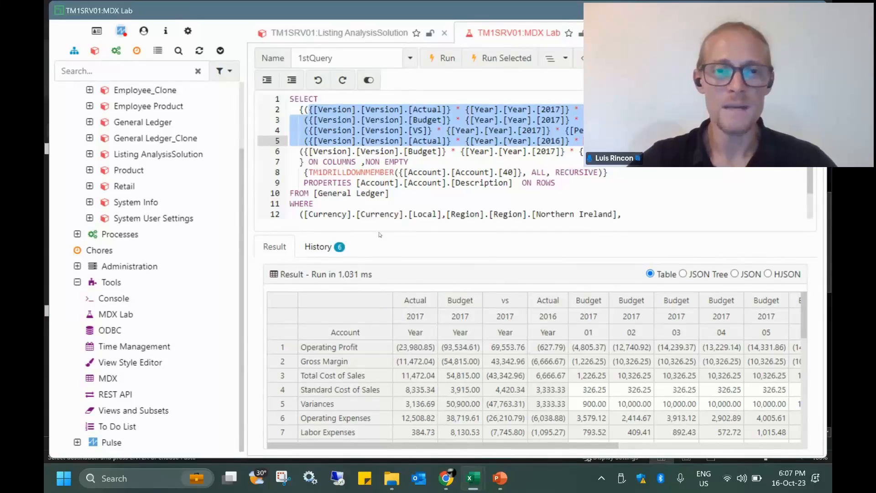
drag(566, 183, 314, 173)
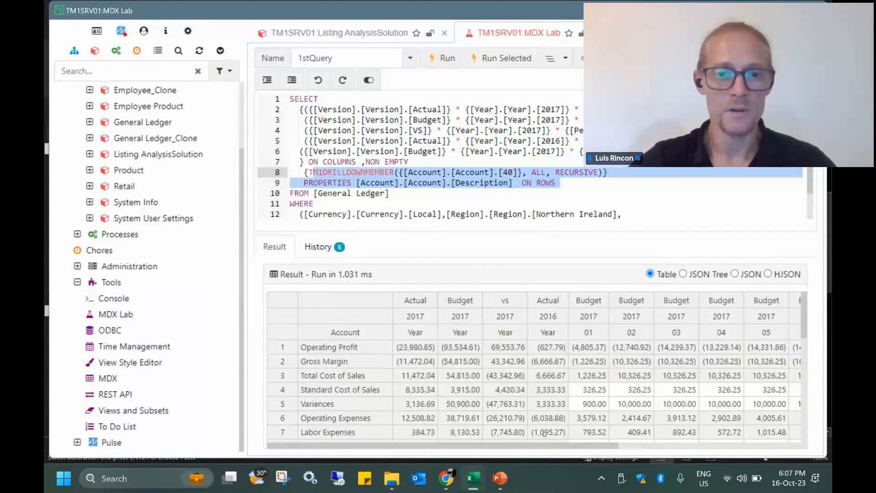
click(530, 389)
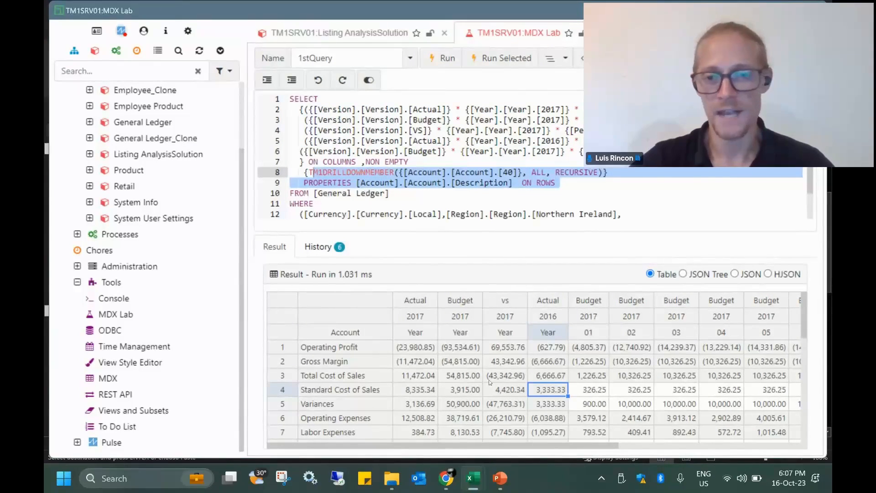
mouse_move(473, 478)
click(473, 410)
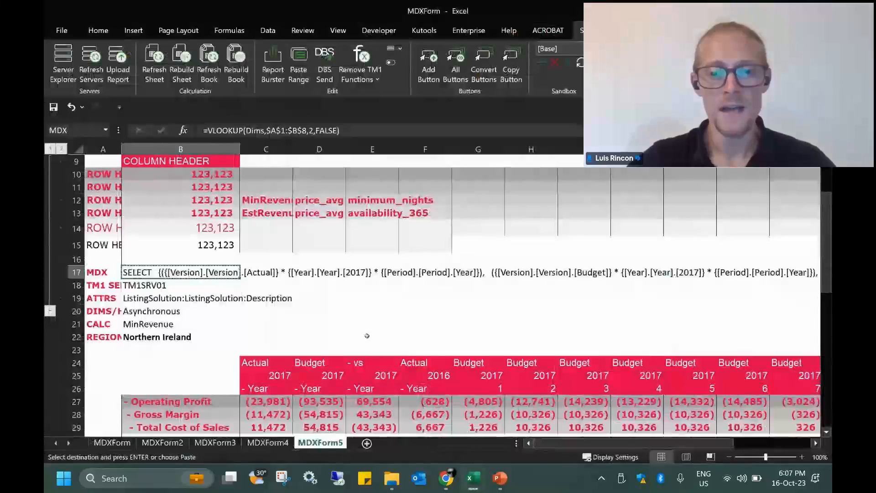
Collapse the form definition rows and rebuild the P&L form with Wales as the region
click(50, 149)
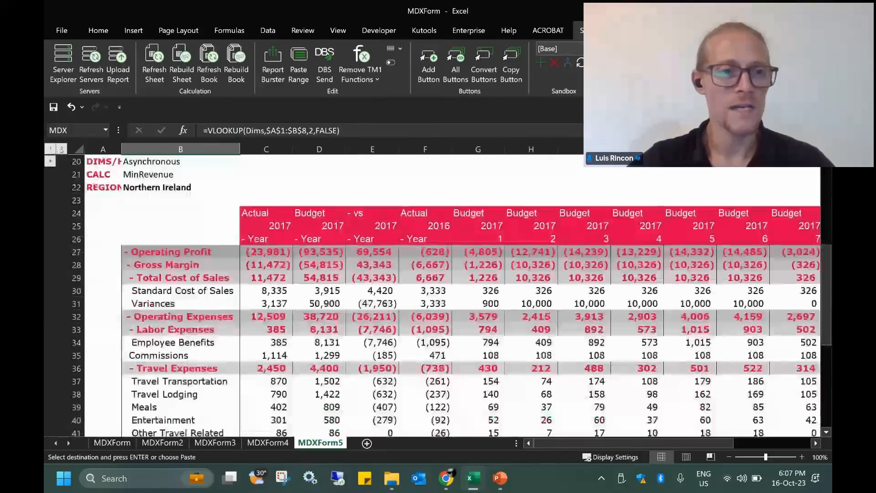
click(182, 64)
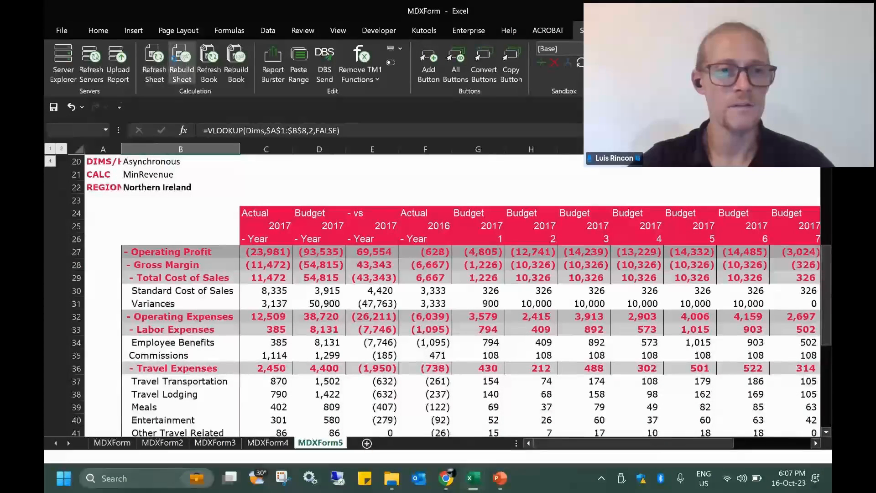
click(165, 187)
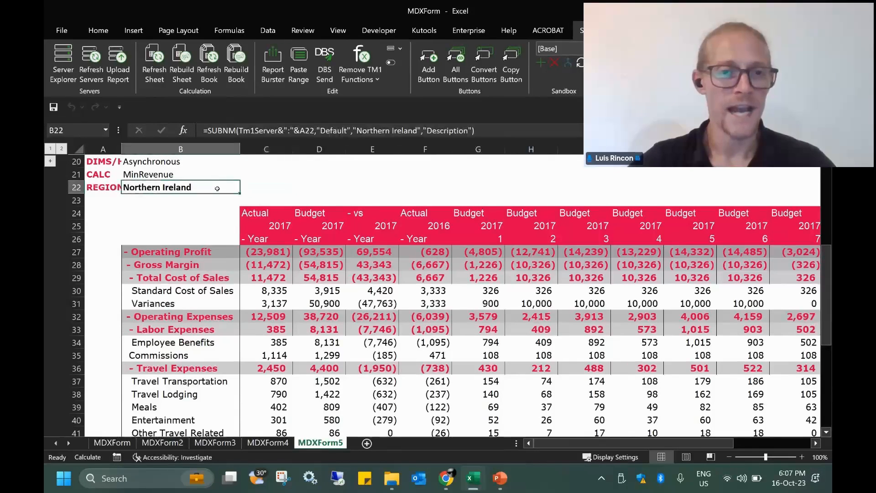
click(241, 188)
click(231, 189)
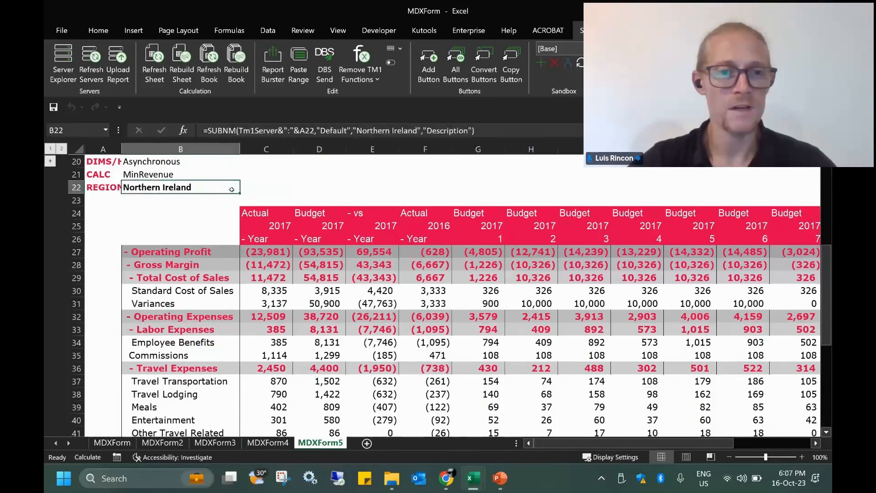
click(245, 188)
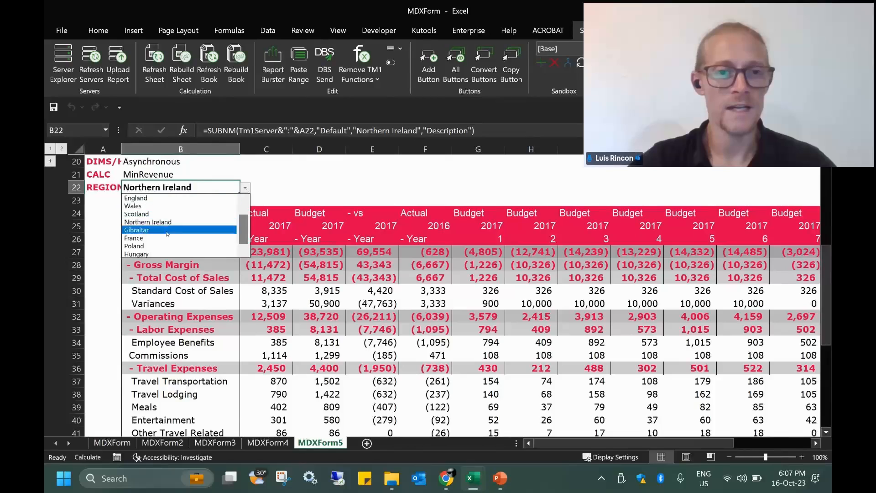
click(159, 202)
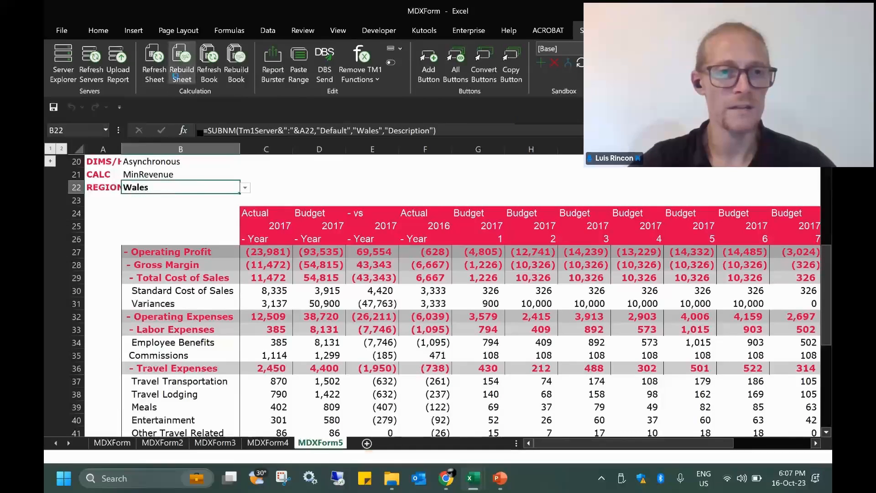
click(182, 61)
Enter 10,000 as Budget period 1 Variances and refresh the sheet so totals update
click(479, 304)
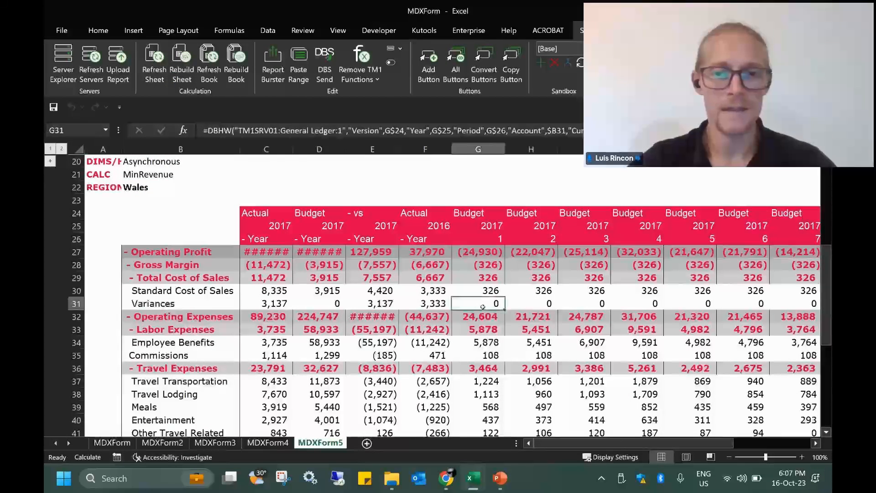
text(10,000)
key(Return)
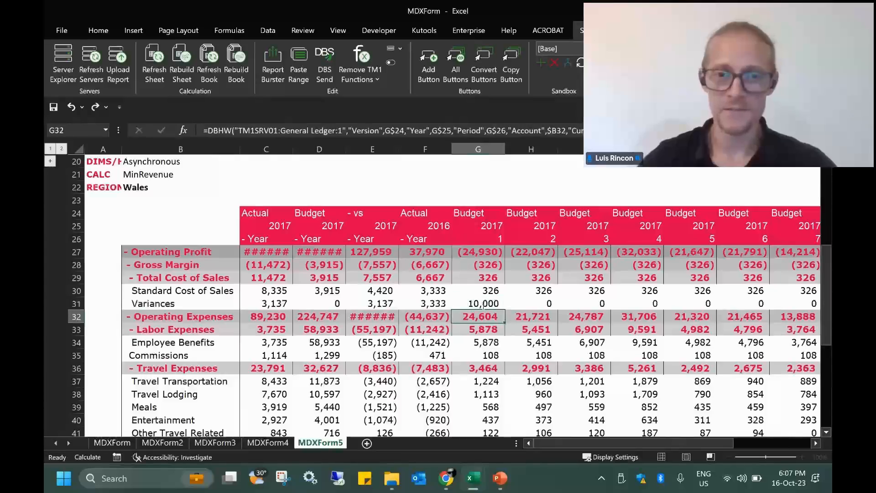
click(153, 64)
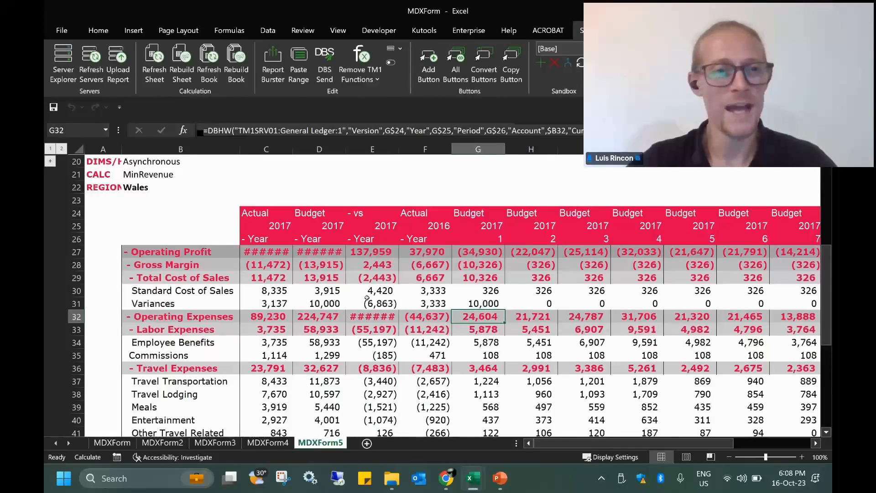
click(502, 481)
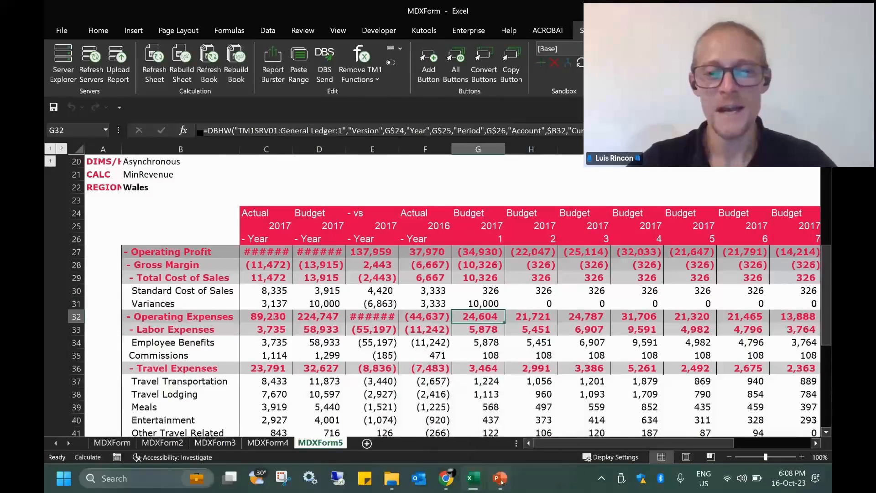
Present slide 7, 'Handy Resources and Further Questions', and reveal its first resource link
click(111, 408)
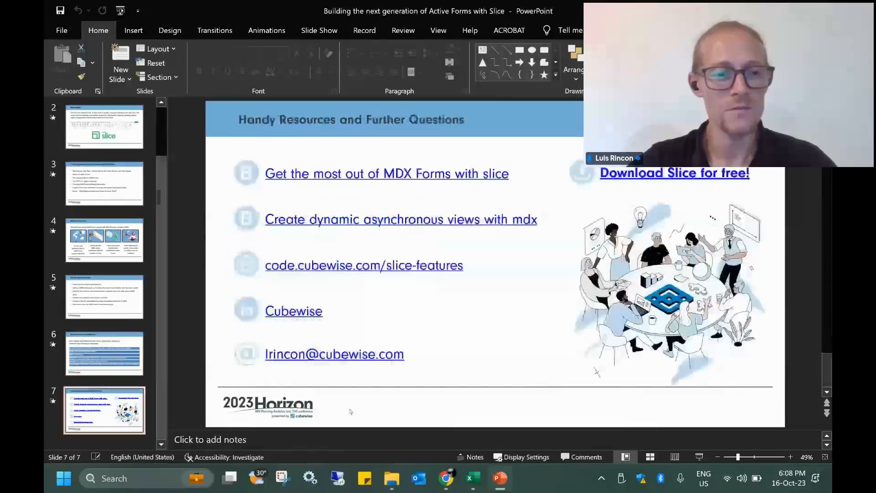
click(699, 457)
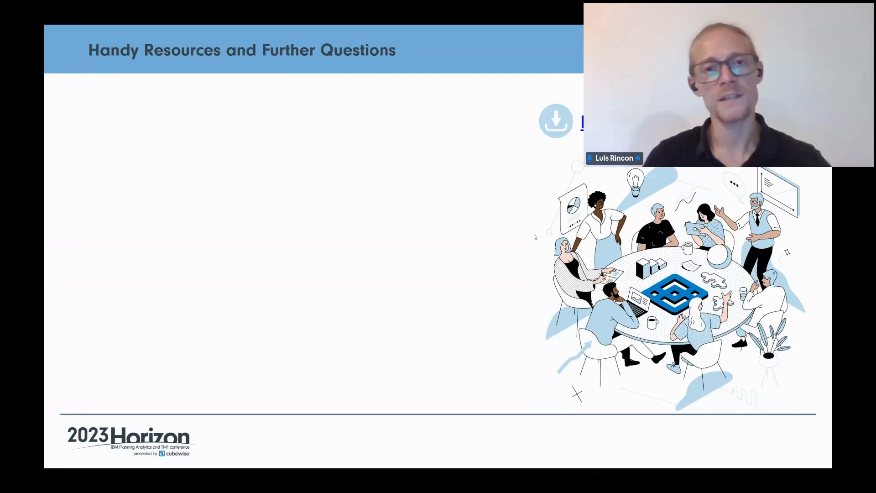
key(Right)
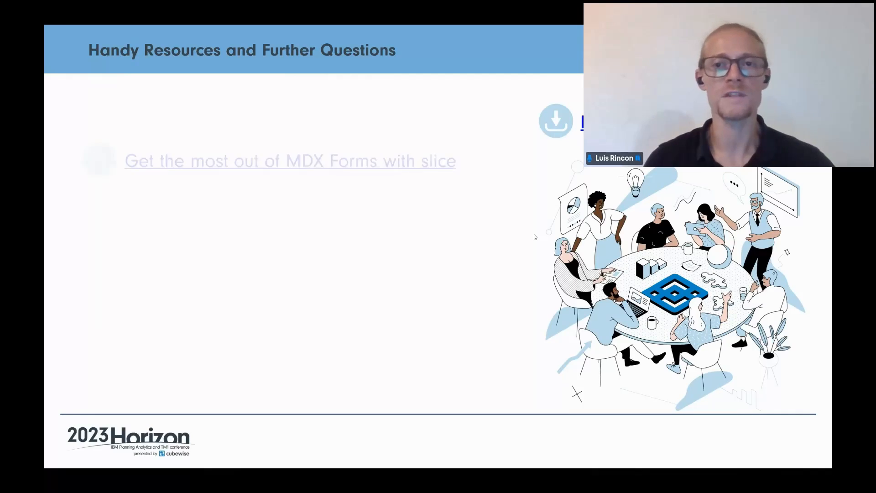